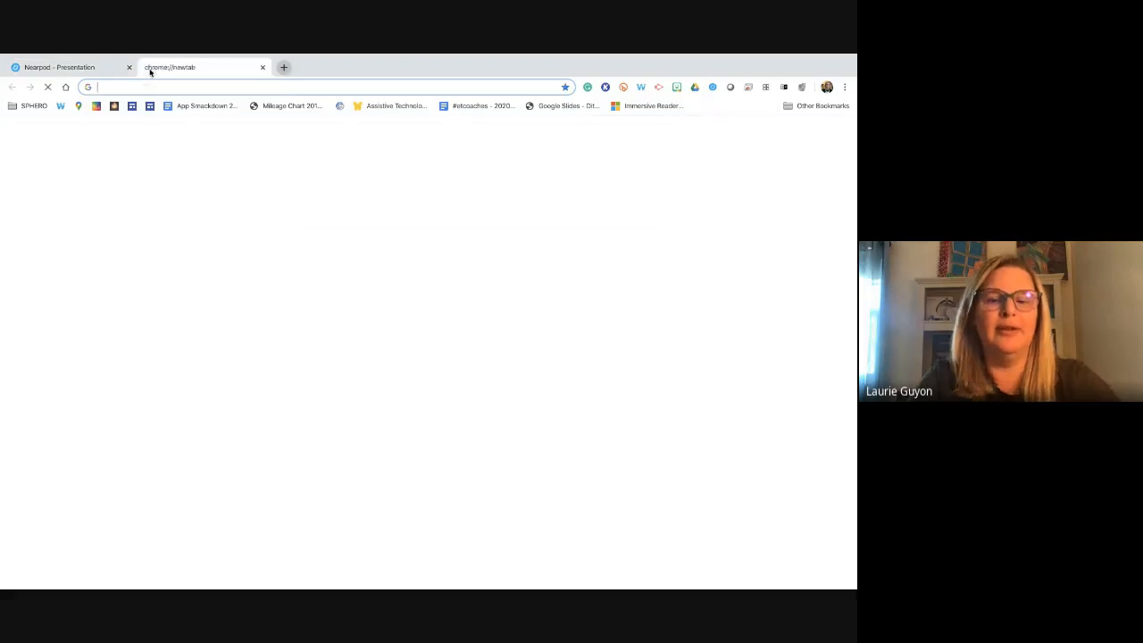
Step: Search the web for "go noodle wiggle" and open the "Wiggle It - GoNoodle" result
{"action": "type", "text": "go nood"}
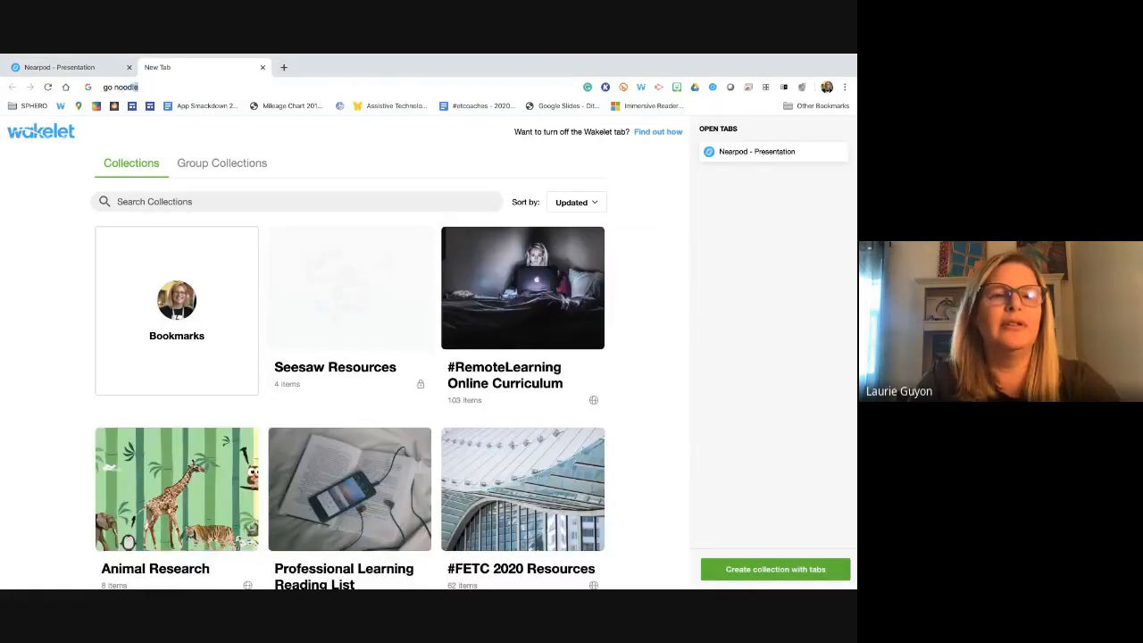
{"action": "type", "text": "le wiggle"}
{"action": "key", "text": "Return"}
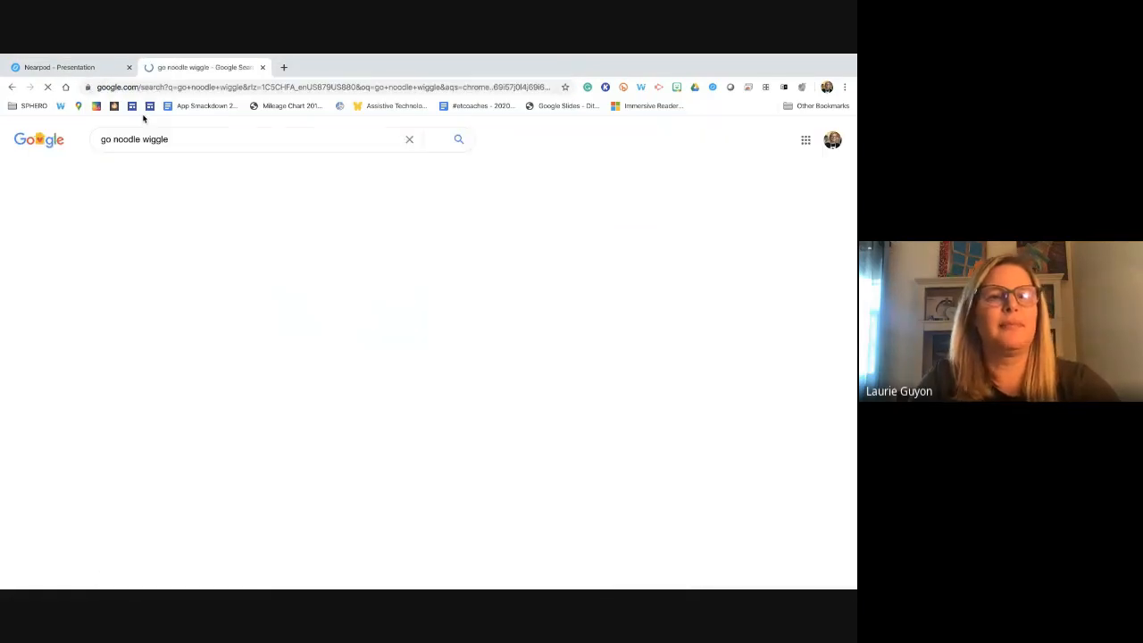
{"action": "left_click", "coordinate": [155, 232]}
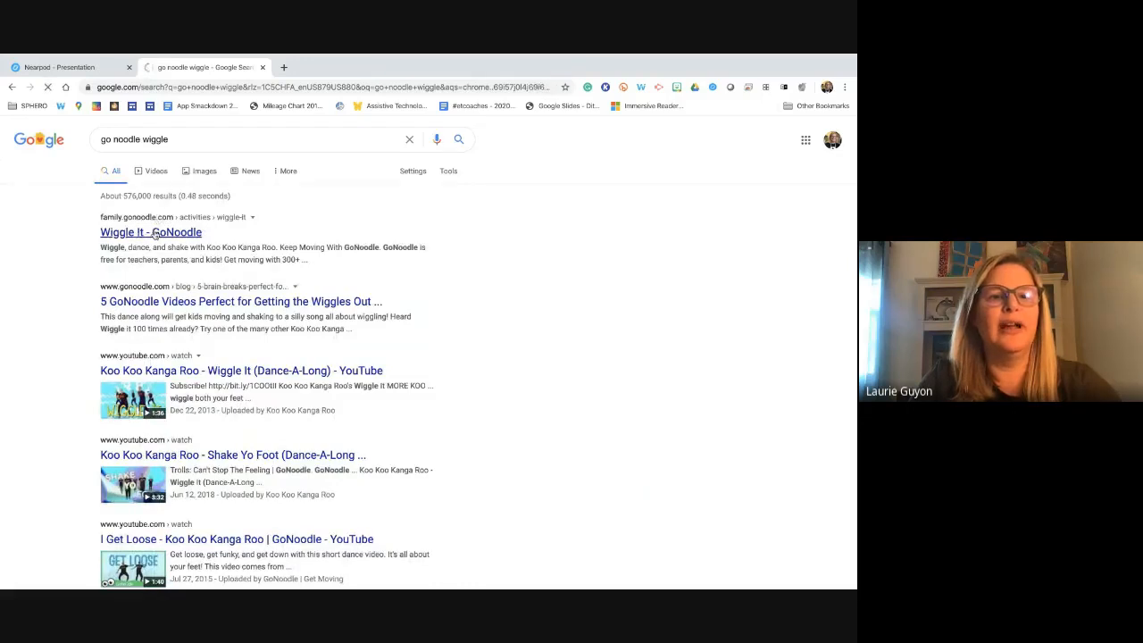
Step: Add the Wiggle It page's address as web content in the Nearpod lesson and move the new slide to position 5
{"action": "left_click", "coordinate": [247, 86]}
{"action": "key", "text": "ctrl+c"}
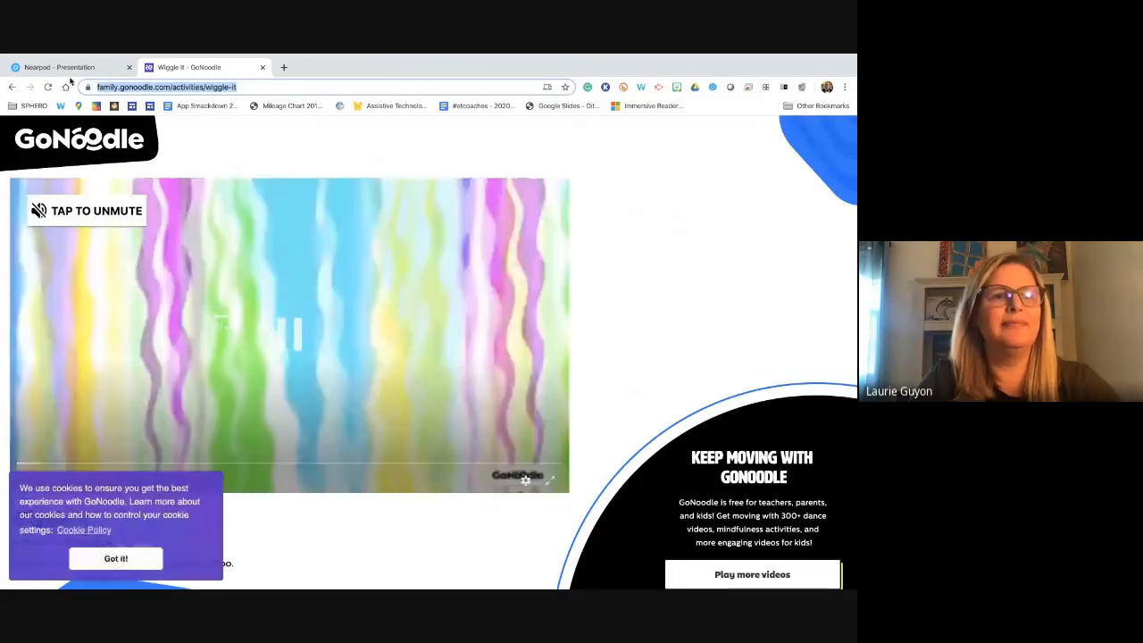
{"action": "left_click", "coordinate": [59, 68]}
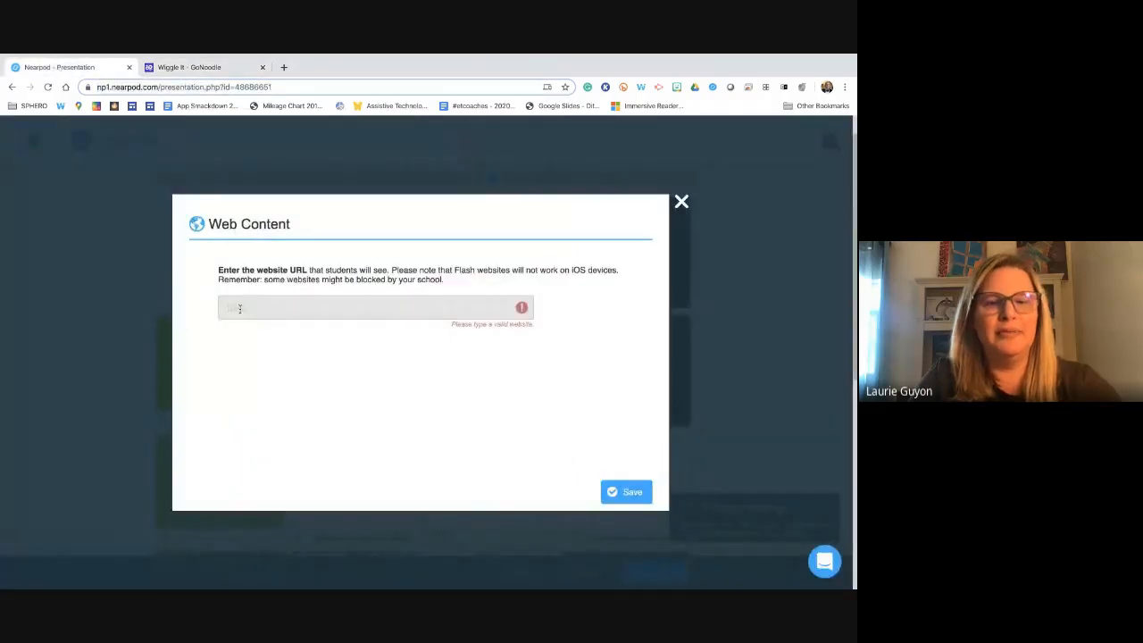
{"action": "key", "text": "ctrl+v"}
{"action": "left_click", "coordinate": [623, 492]}
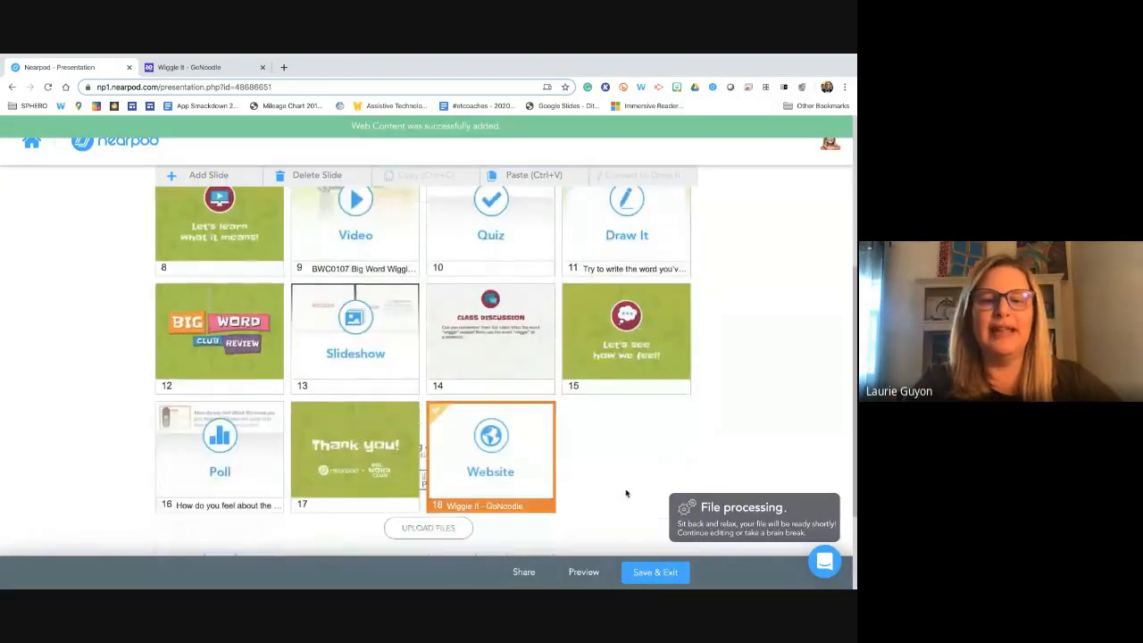
{"action": "left_click_drag", "start_coordinate": [490, 457], "coordinate": [369, 408]}
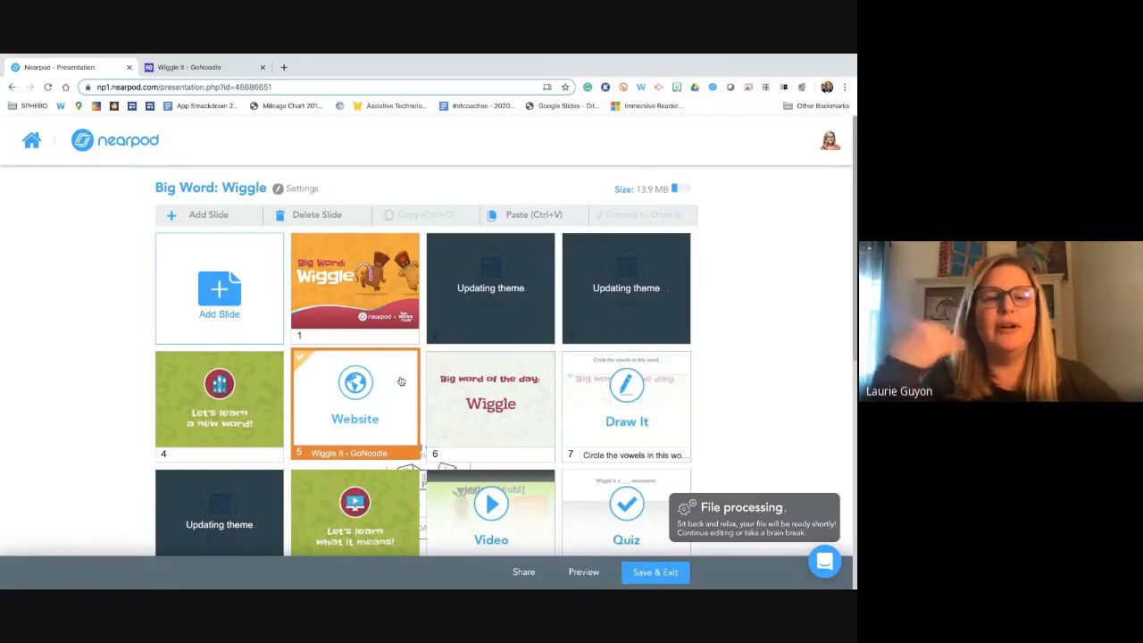
Step: Start inserting a Field Trip before the "Let's learn what it means!" slide and search the field trips for "wiggle"
{"action": "scroll", "coordinate": [315, 404], "scroll_direction": "down", "scroll_amount": 2}
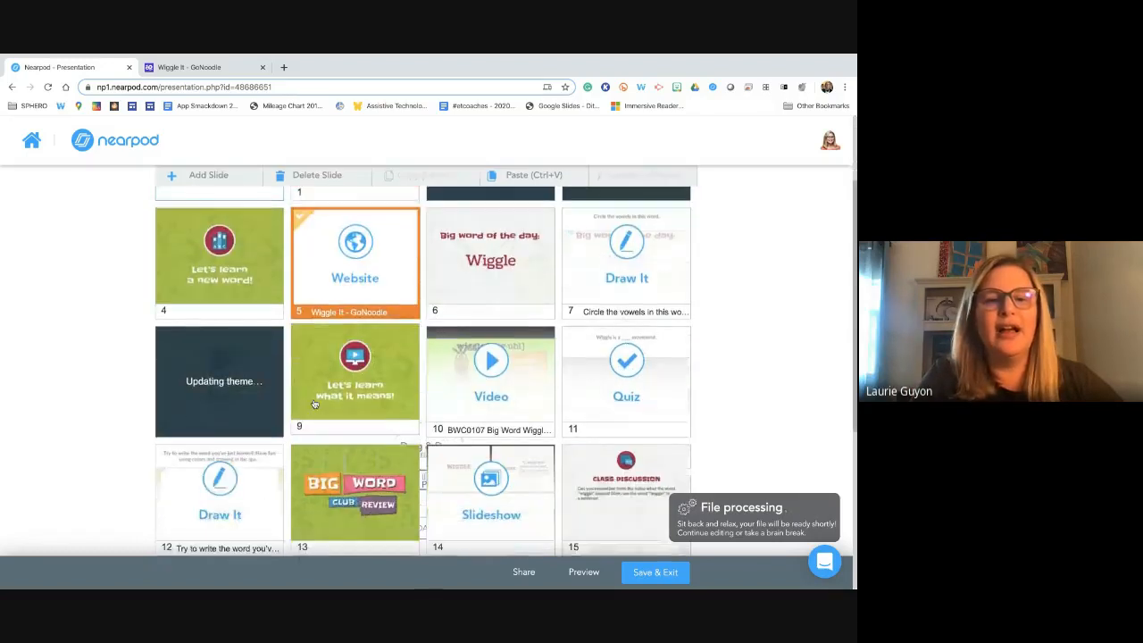
{"action": "right_click", "coordinate": [302, 319]}
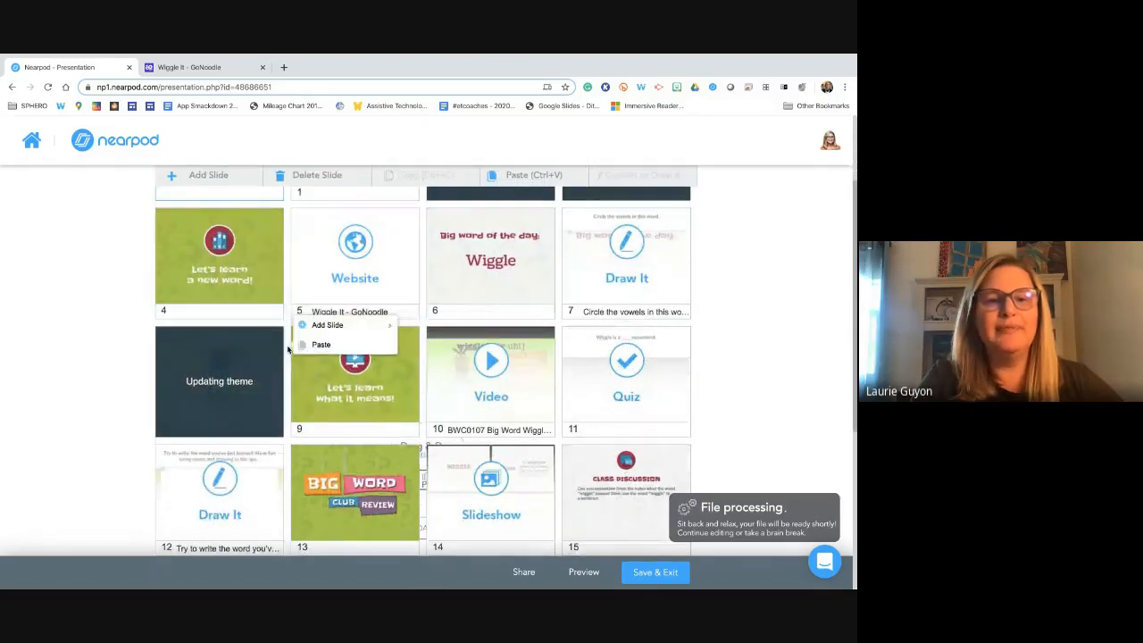
{"action": "mouse_move", "coordinate": [327, 326]}
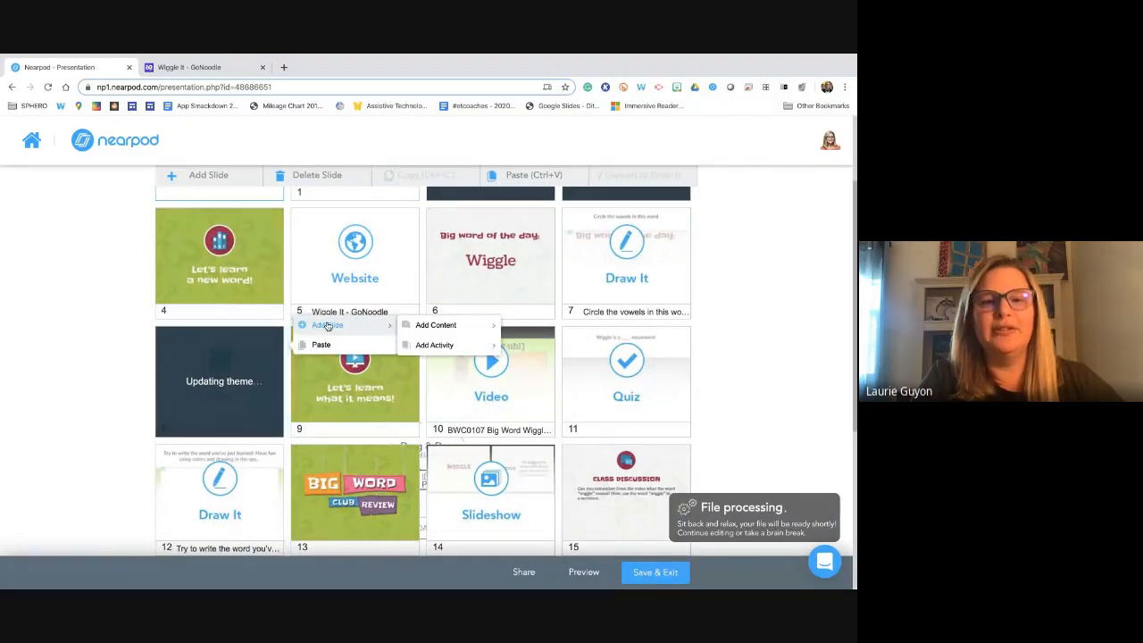
{"action": "mouse_move", "coordinate": [418, 327]}
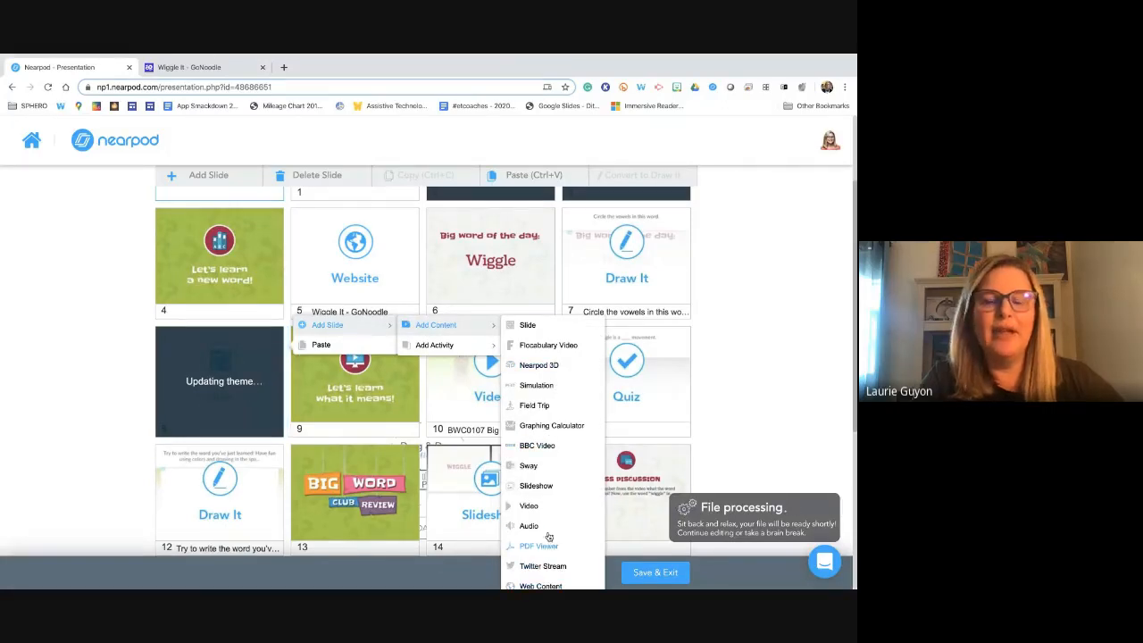
{"action": "left_click", "coordinate": [536, 407]}
{"action": "type", "text": "niagra"}
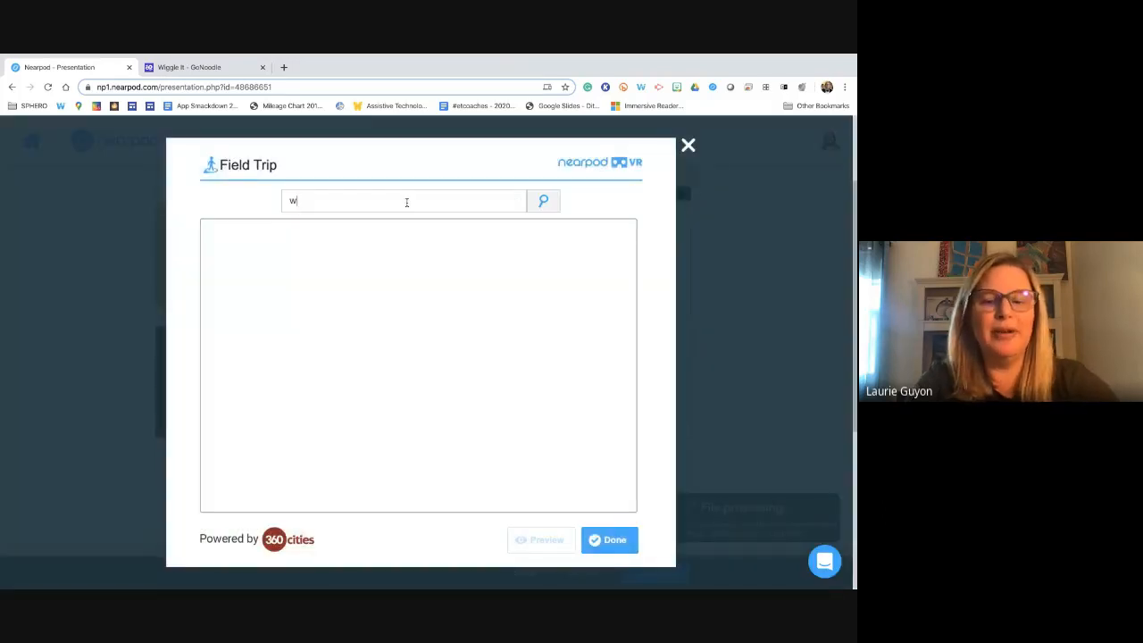
{"action": "key", "text": "Return"}
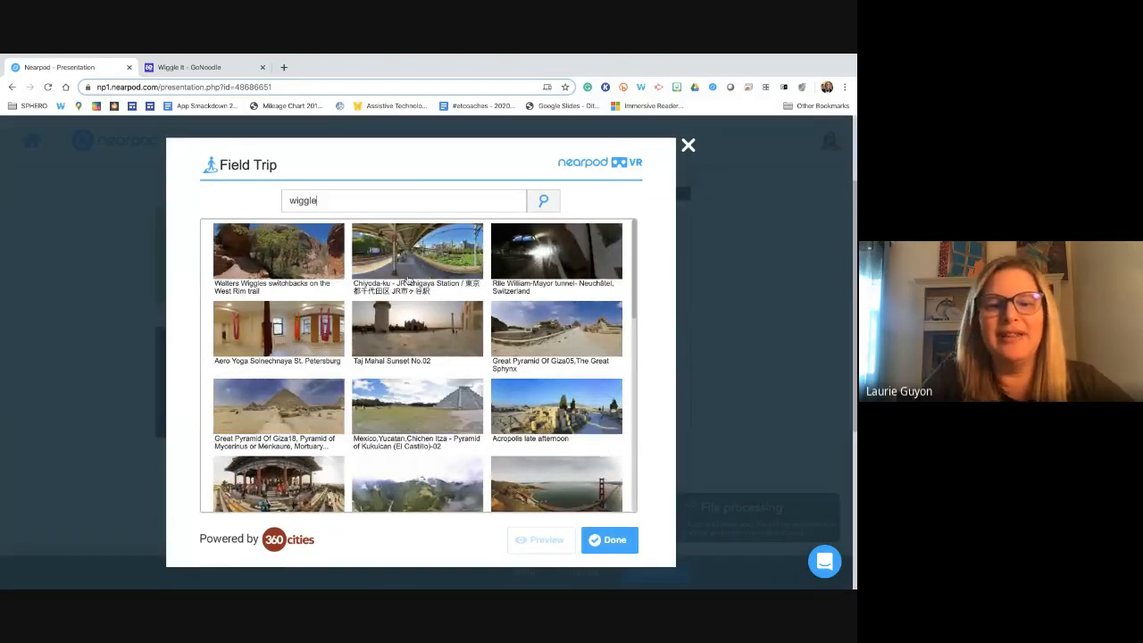
{"action": "scroll", "coordinate": [408, 279], "scroll_direction": "down", "scroll_amount": 10}
{"action": "scroll", "coordinate": [412, 291], "scroll_direction": "up", "scroll_amount": 10}
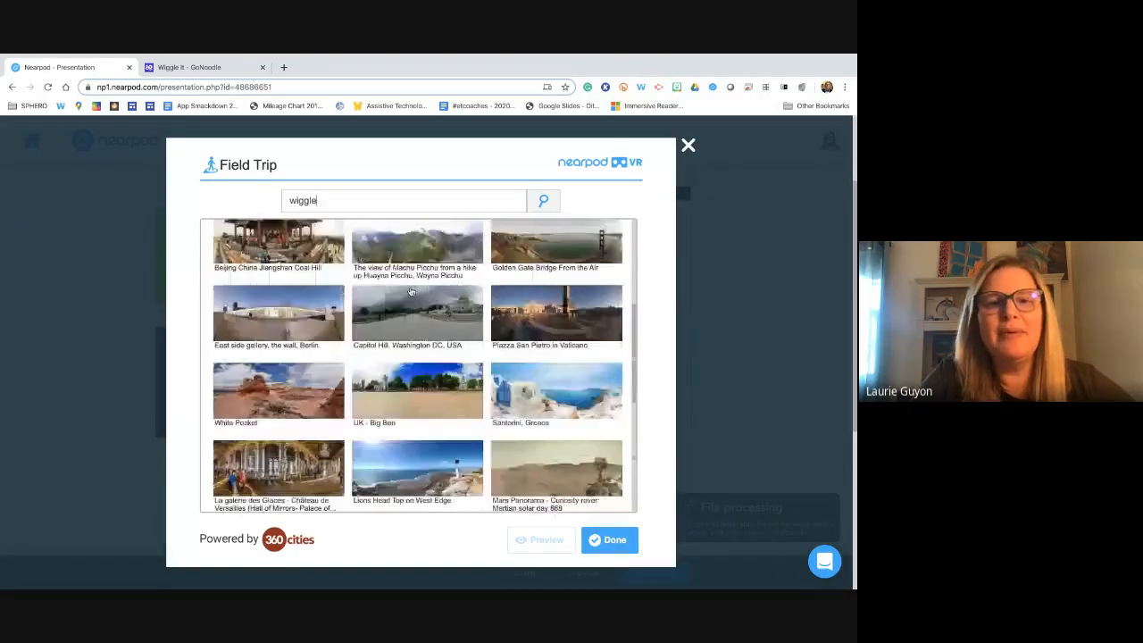
Step: Replace the field trip search term with "dance party" and run the search
{"action": "left_click_drag", "start_coordinate": [345, 201], "coordinate": [287, 201]}
{"action": "type", "text": "danc"}
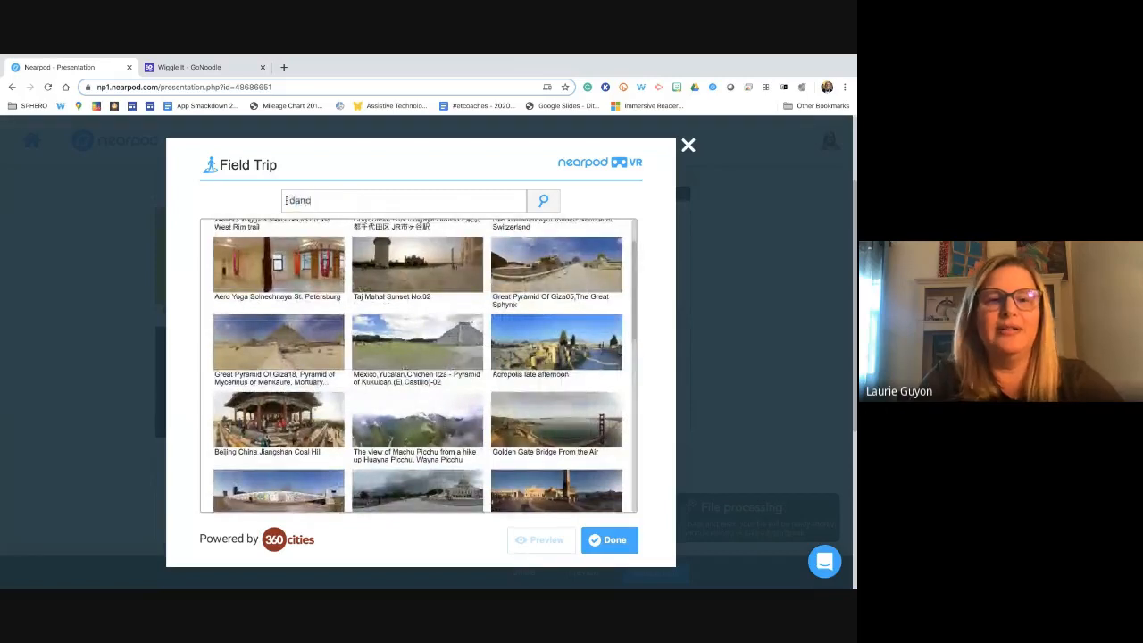
{"action": "type", "text": "e party"}
{"action": "key", "text": "Return"}
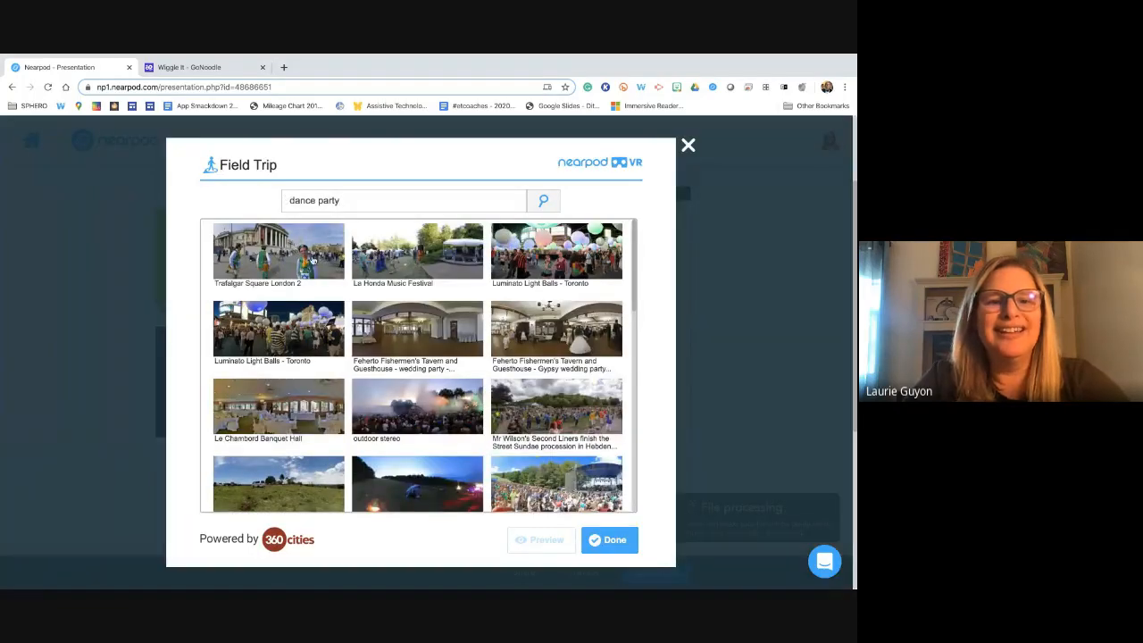
Step: Preview the "Trafalgar Square London 2" field trip, look around the 360-degree scene and return to the results
{"action": "left_click", "coordinate": [313, 260]}
{"action": "left_click", "coordinate": [543, 540]}
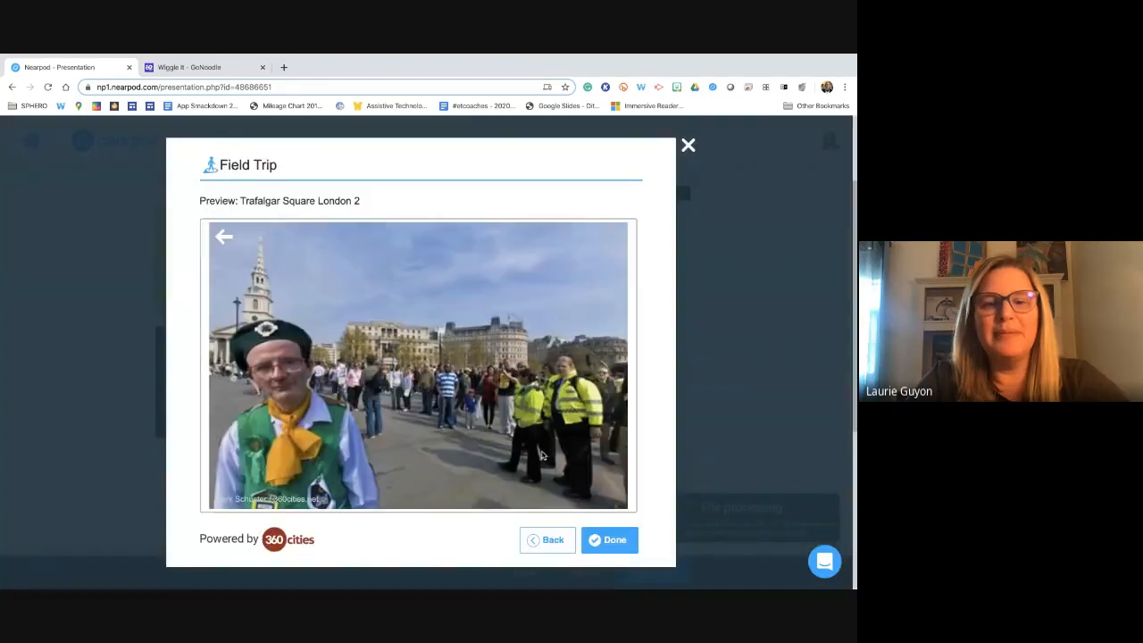
{"action": "left_click_drag", "start_coordinate": [544, 451], "coordinate": [410, 416]}
{"action": "left_click_drag", "start_coordinate": [617, 284], "coordinate": [349, 230]}
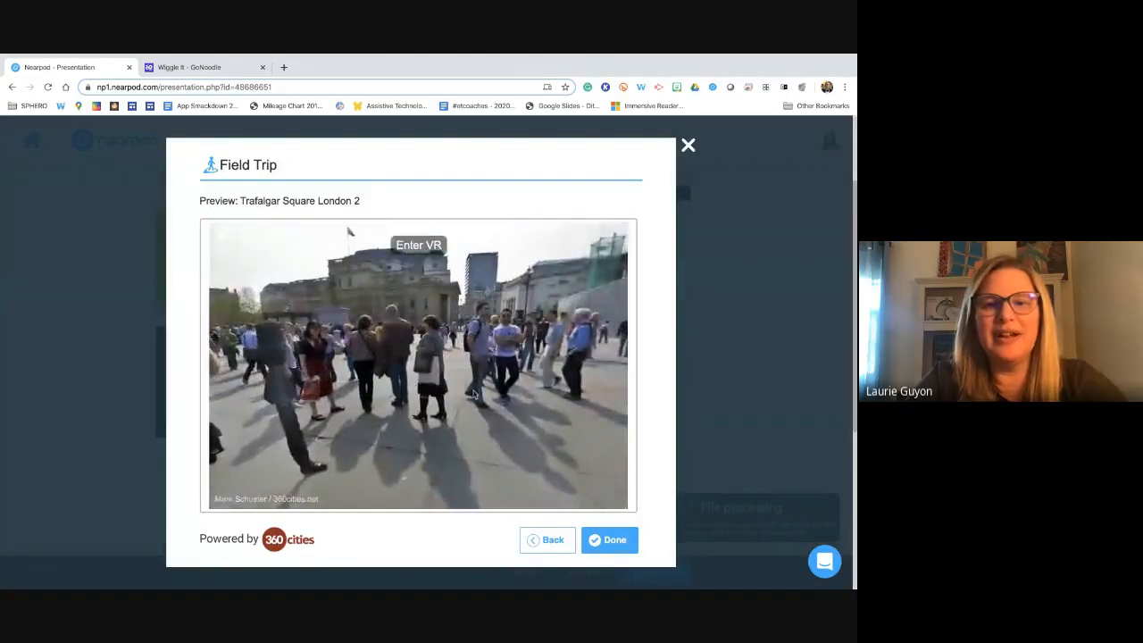
{"action": "left_click_drag", "start_coordinate": [536, 404], "coordinate": [194, 390]}
{"action": "left_click_drag", "start_coordinate": [451, 404], "coordinate": [410, 350]}
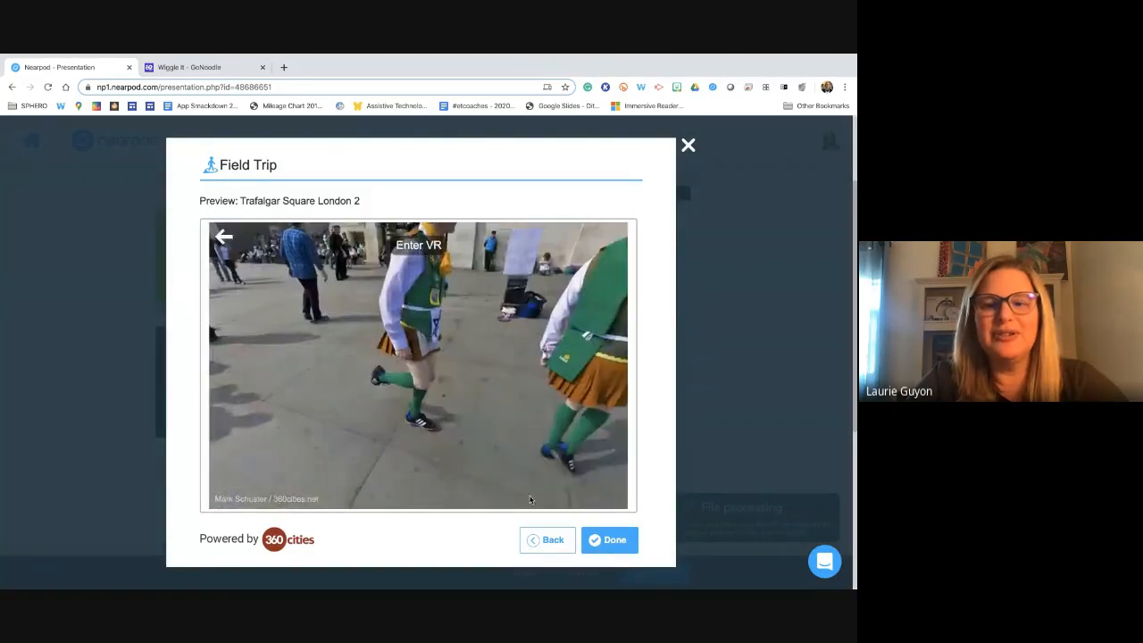
{"action": "left_click", "coordinate": [549, 543]}
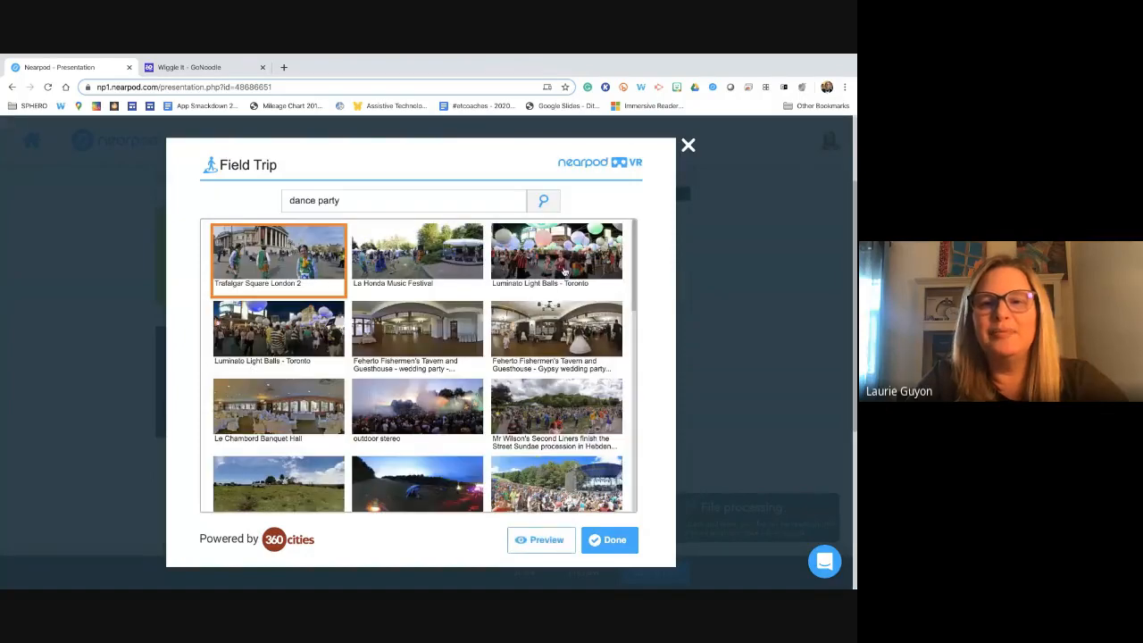
Step: Preview the "Luminato Light Balls - Toronto" field trip, look around the scene and add it to the lesson
{"action": "left_click", "coordinate": [547, 542]}
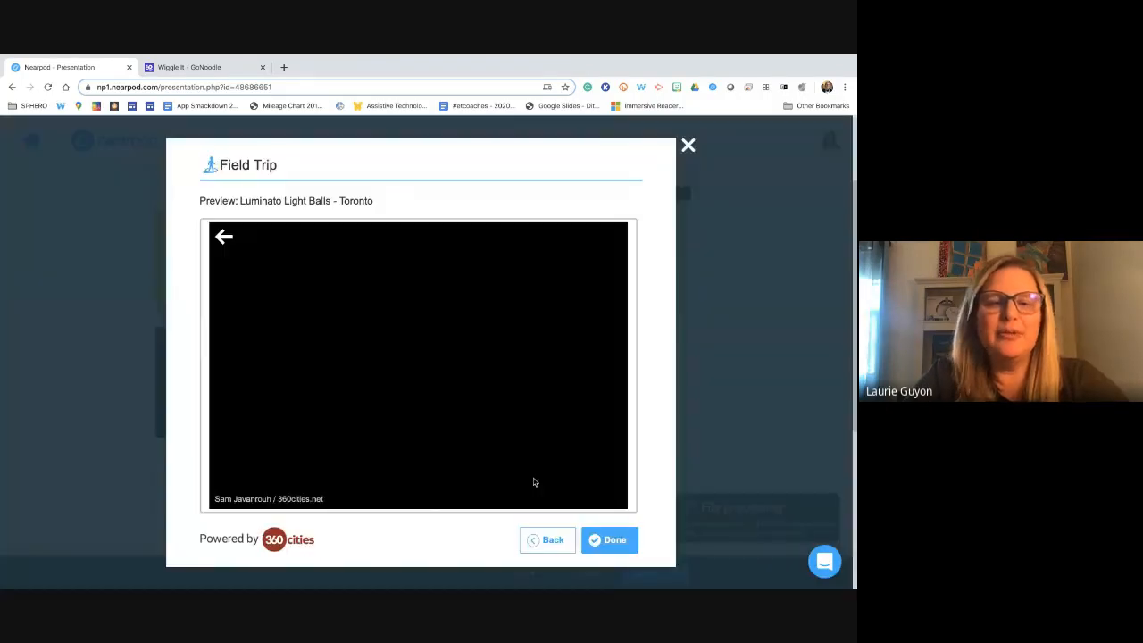
{"action": "left_click_drag", "start_coordinate": [423, 429], "coordinate": [295, 420]}
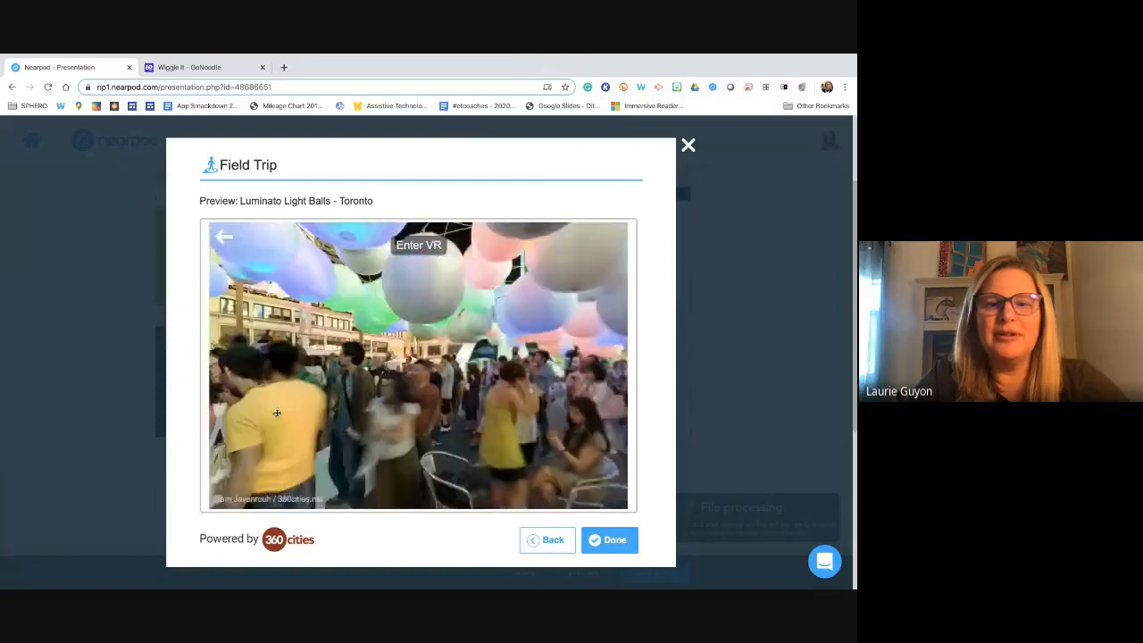
{"action": "left_click_drag", "start_coordinate": [483, 421], "coordinate": [393, 393]}
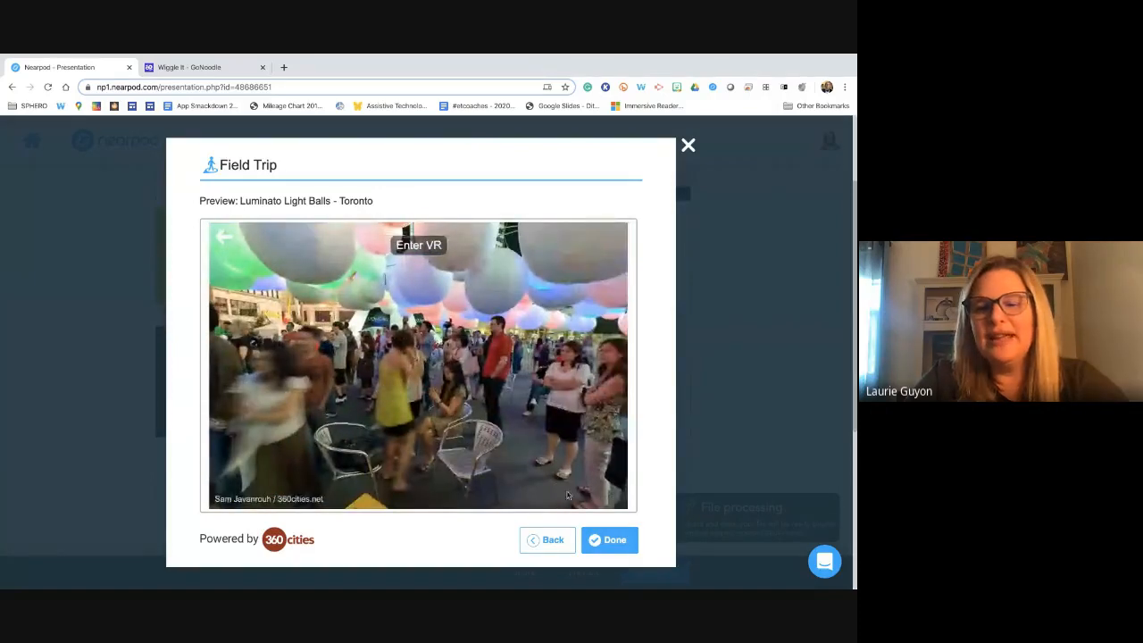
{"action": "left_click", "coordinate": [613, 541]}
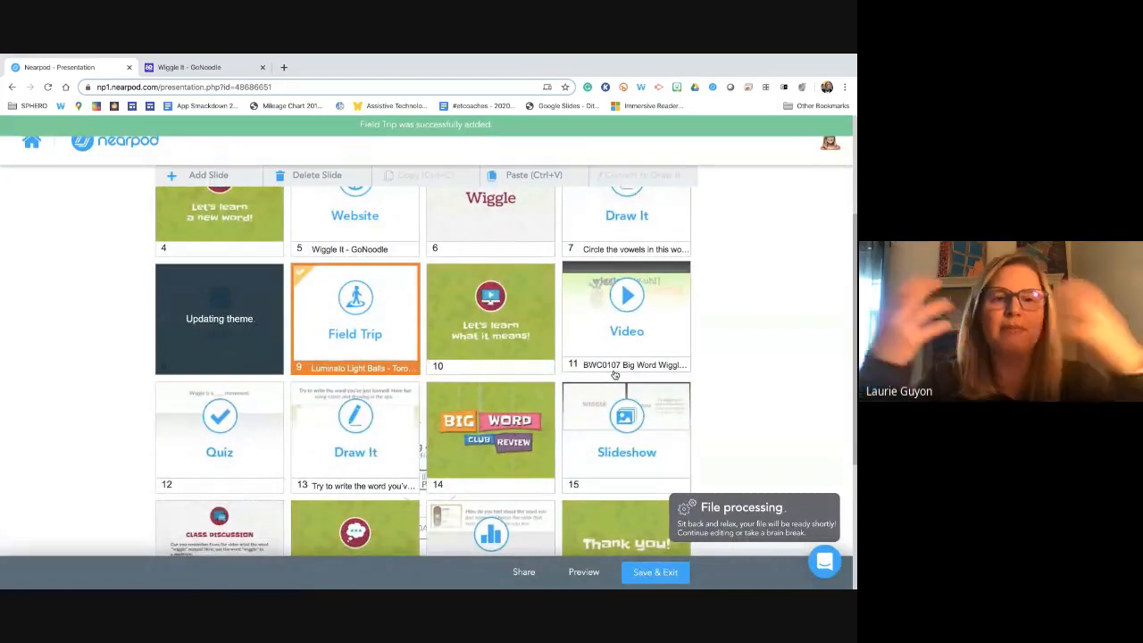
Step: Edit the "Let's learn a new word!" slide, trying the Four elements layout before applying Title + one element
{"action": "scroll", "coordinate": [614, 375], "scroll_direction": "up", "scroll_amount": 5}
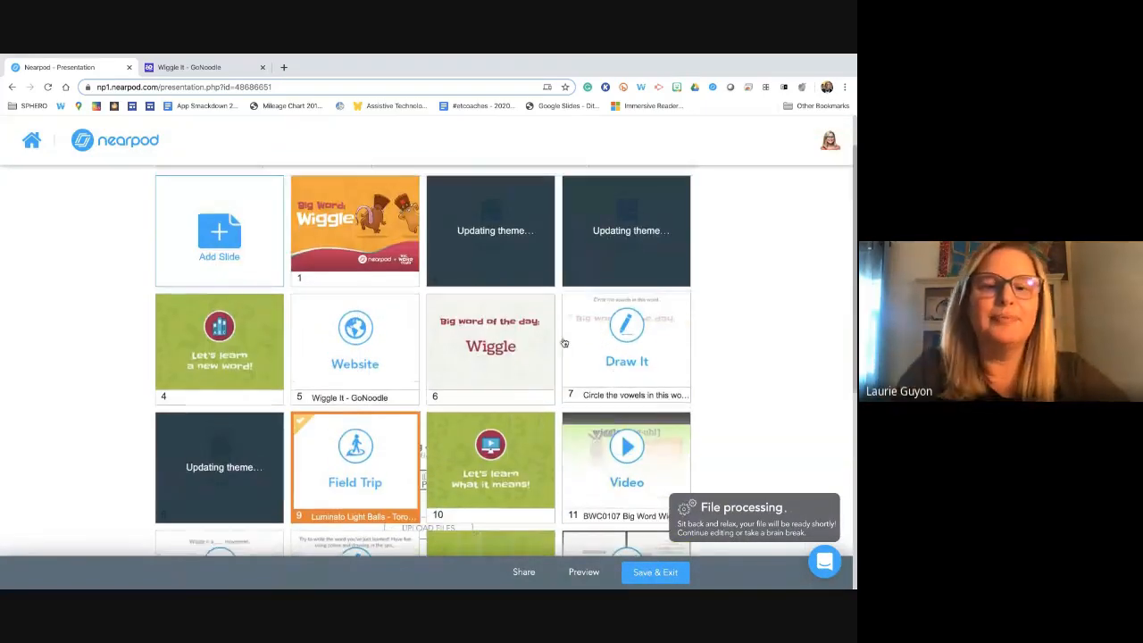
{"action": "left_click", "coordinate": [263, 344]}
{"action": "left_click", "coordinate": [262, 345]}
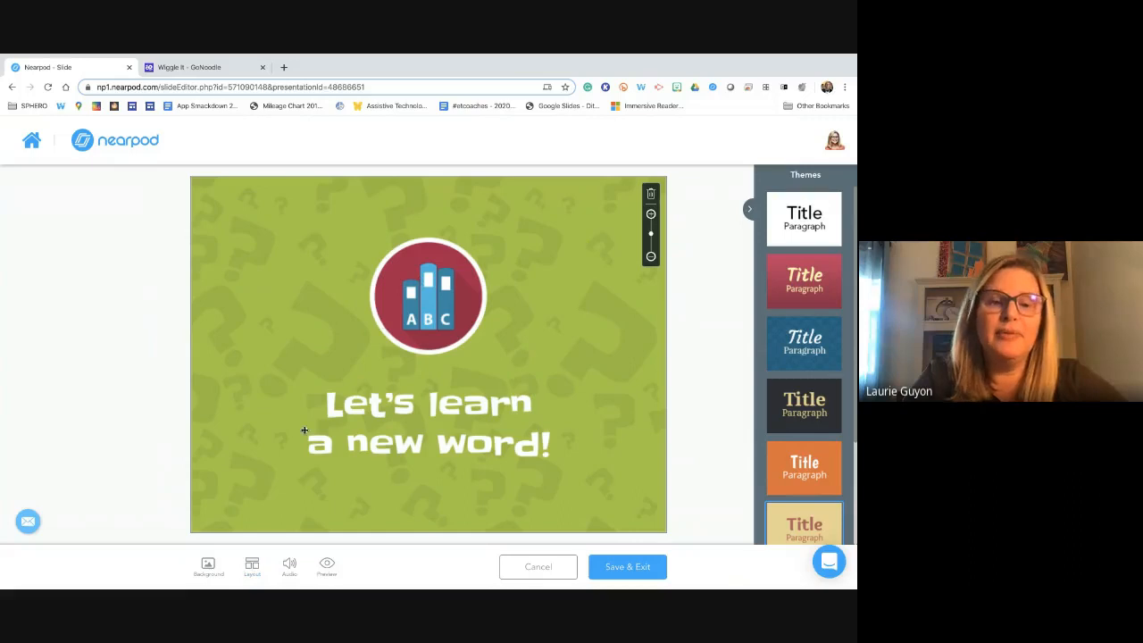
{"action": "left_click", "coordinate": [250, 564]}
{"action": "left_click", "coordinate": [274, 512]}
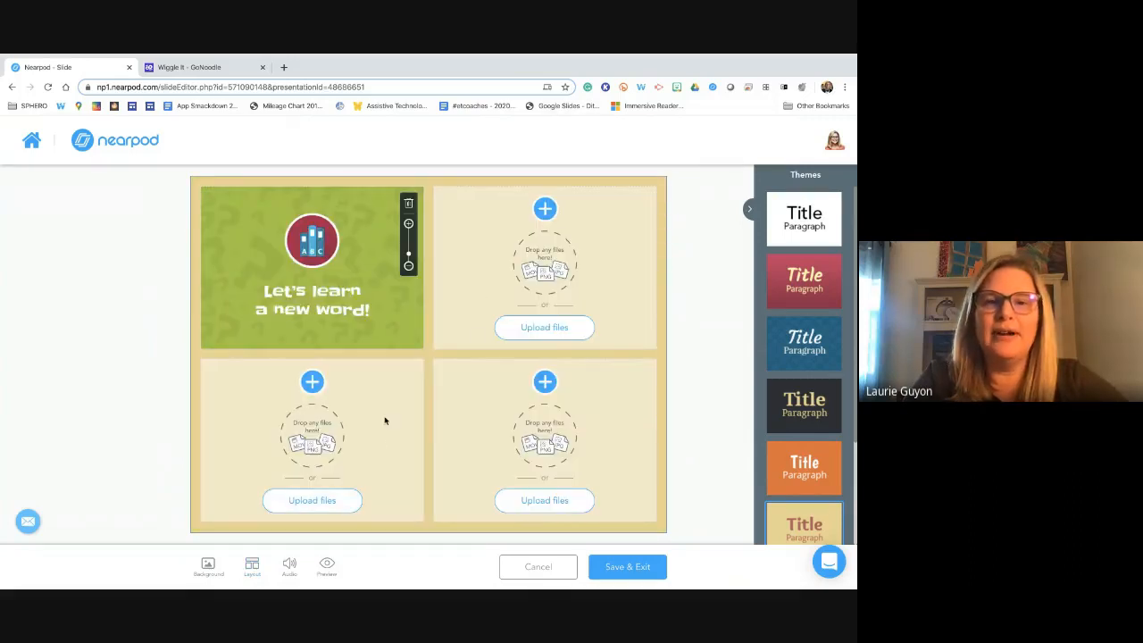
{"action": "left_click", "coordinate": [251, 566]}
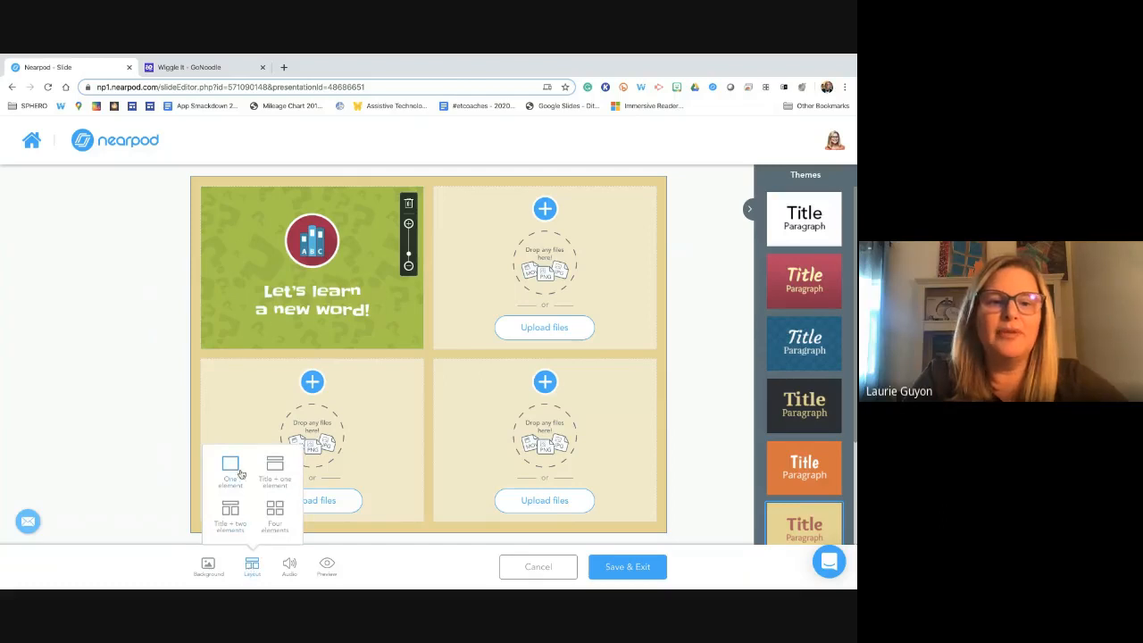
{"action": "left_click", "coordinate": [272, 467]}
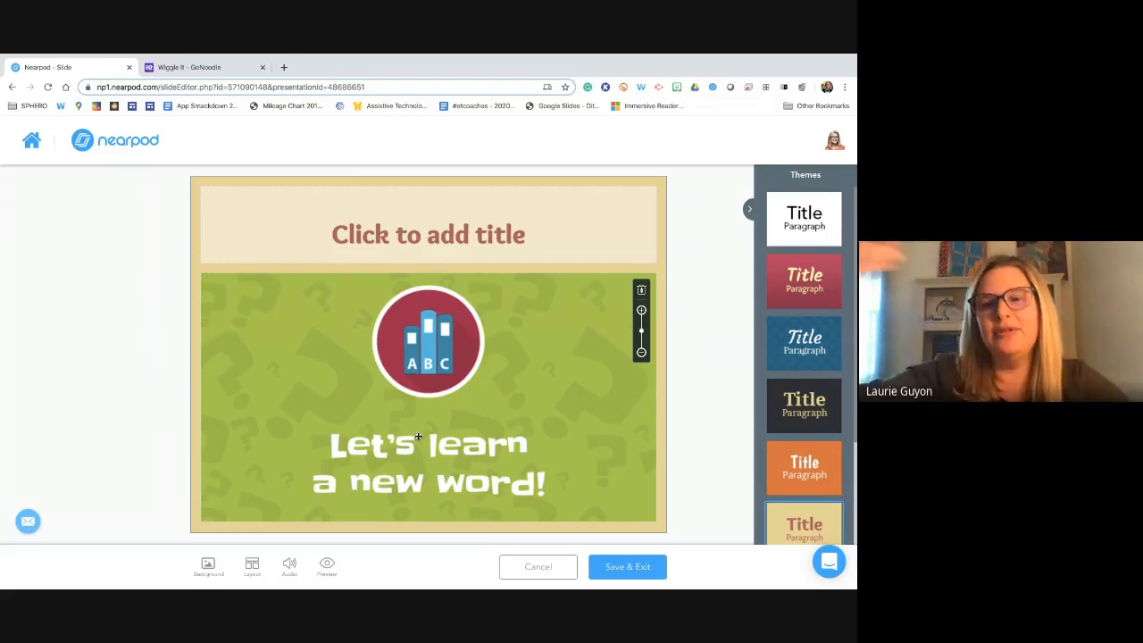
Step: Title the slide "Let's Learn a New Word" and save it, returning to the lesson's slide overview
{"action": "left_click", "coordinate": [454, 244]}
{"action": "type", "text": "Let's Learn"}
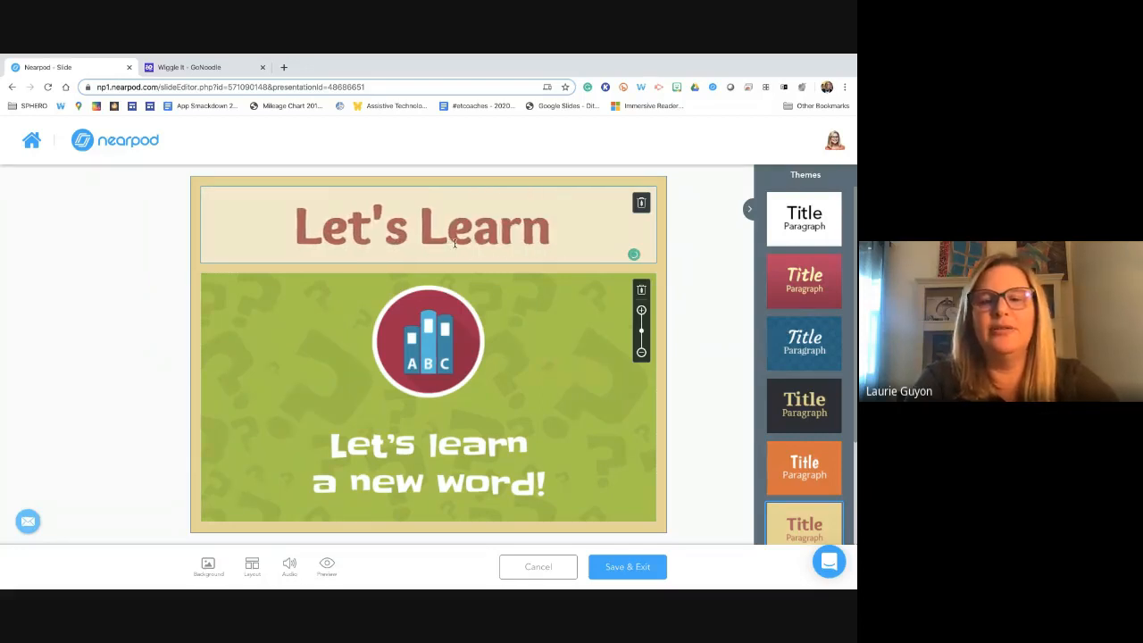
{"action": "type", "text": " a New"}
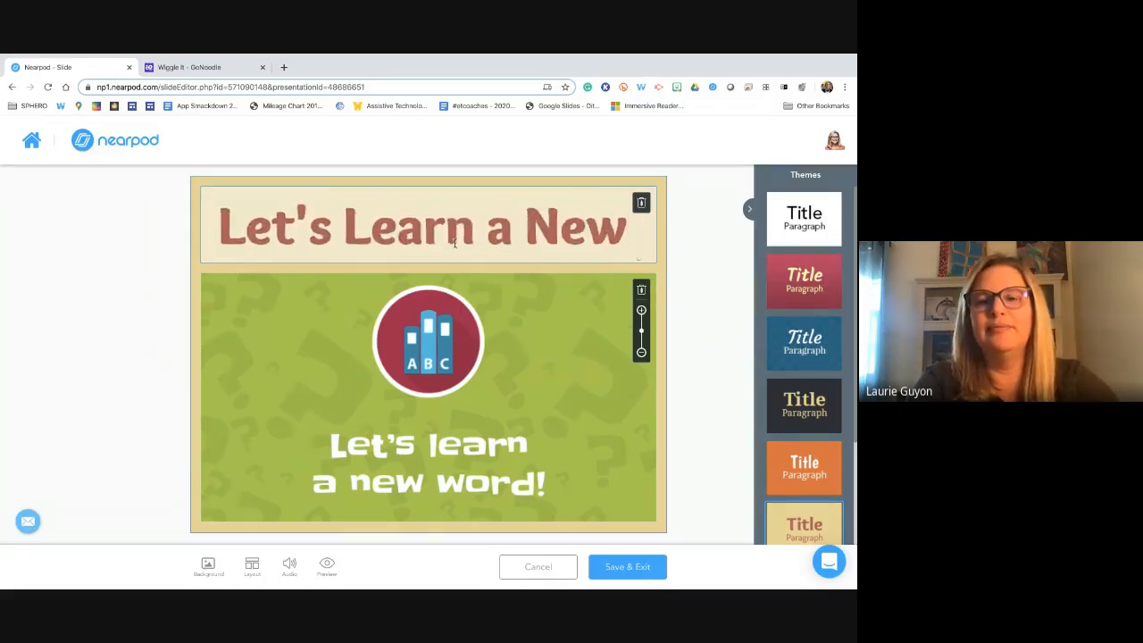
{"action": "type", "text": " Word"}
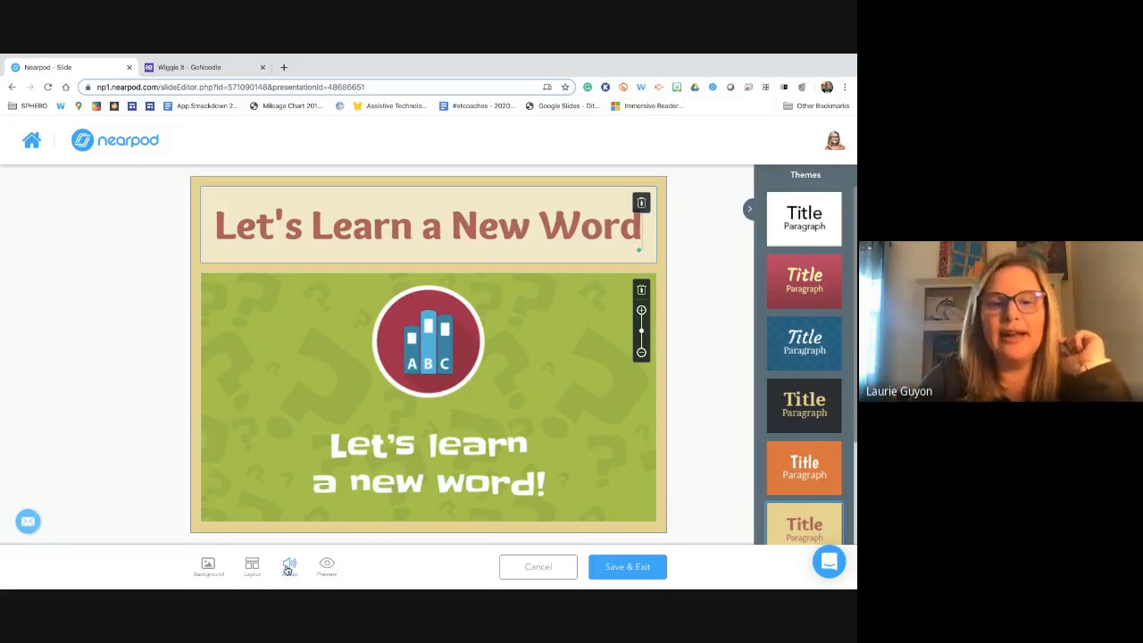
{"action": "left_click", "coordinate": [600, 569]}
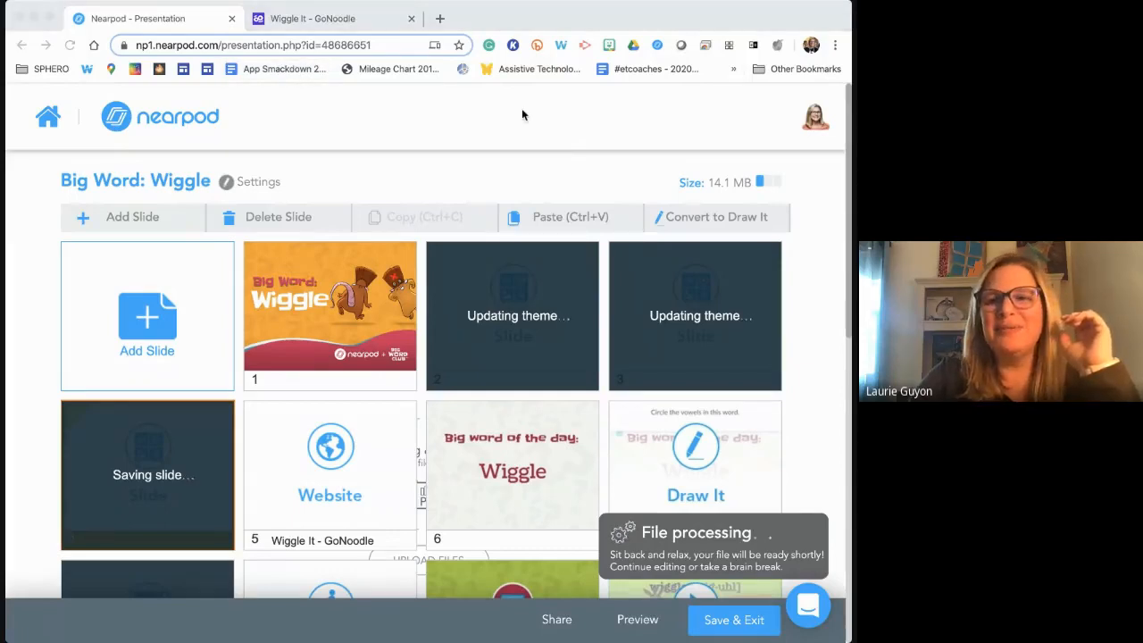
{"action": "left_click", "coordinate": [50, 18]}
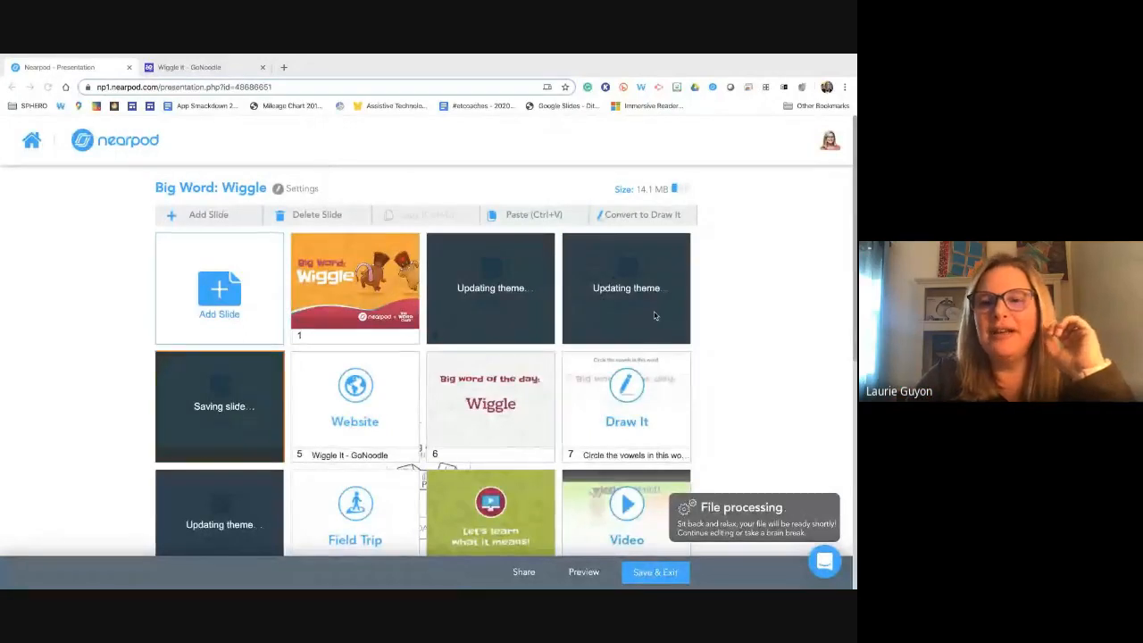
{"action": "scroll", "coordinate": [742, 352], "scroll_direction": "down", "scroll_amount": 5}
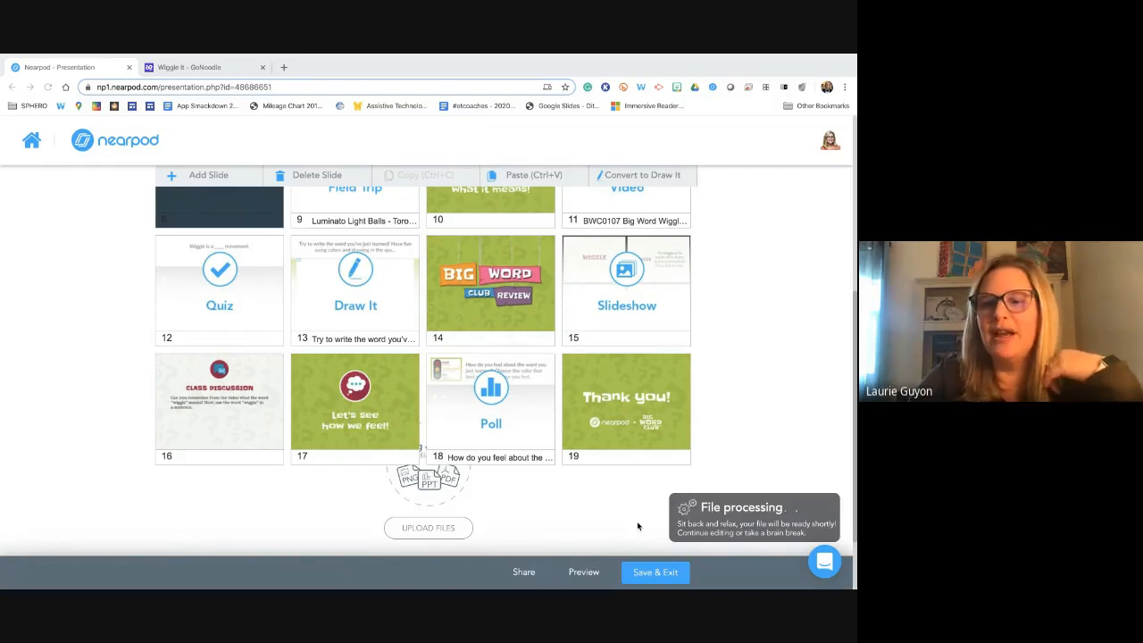
{"action": "scroll", "coordinate": [638, 526], "scroll_direction": "up", "scroll_amount": 5}
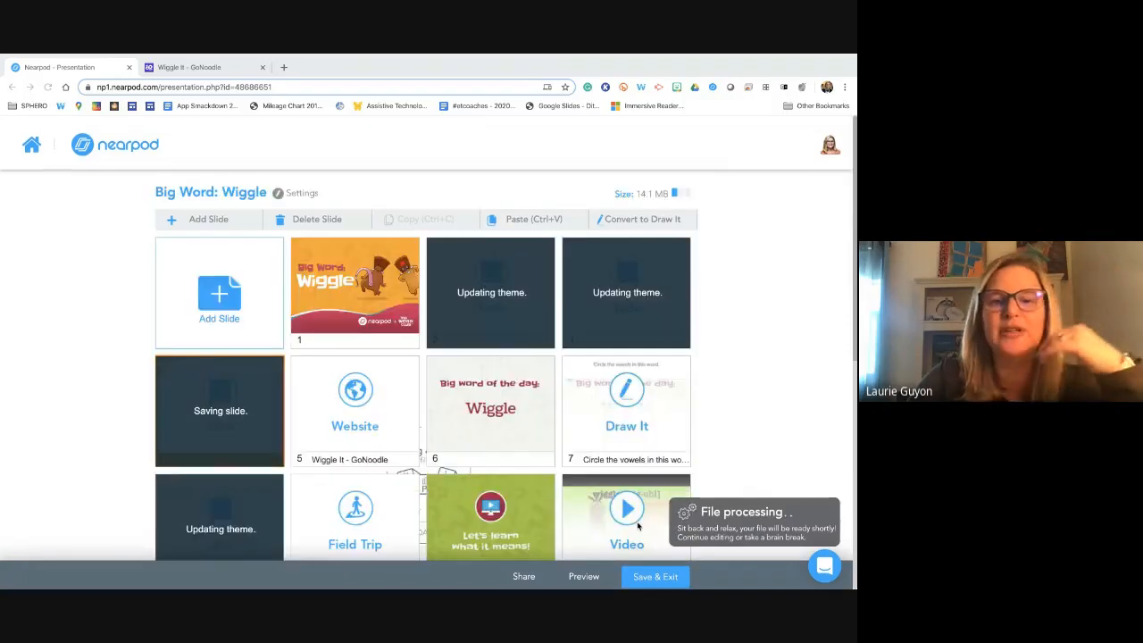
{"action": "scroll", "coordinate": [517, 487], "scroll_direction": "down", "scroll_amount": 5}
{"action": "scroll", "coordinate": [516, 488], "scroll_direction": "up", "scroll_amount": 5}
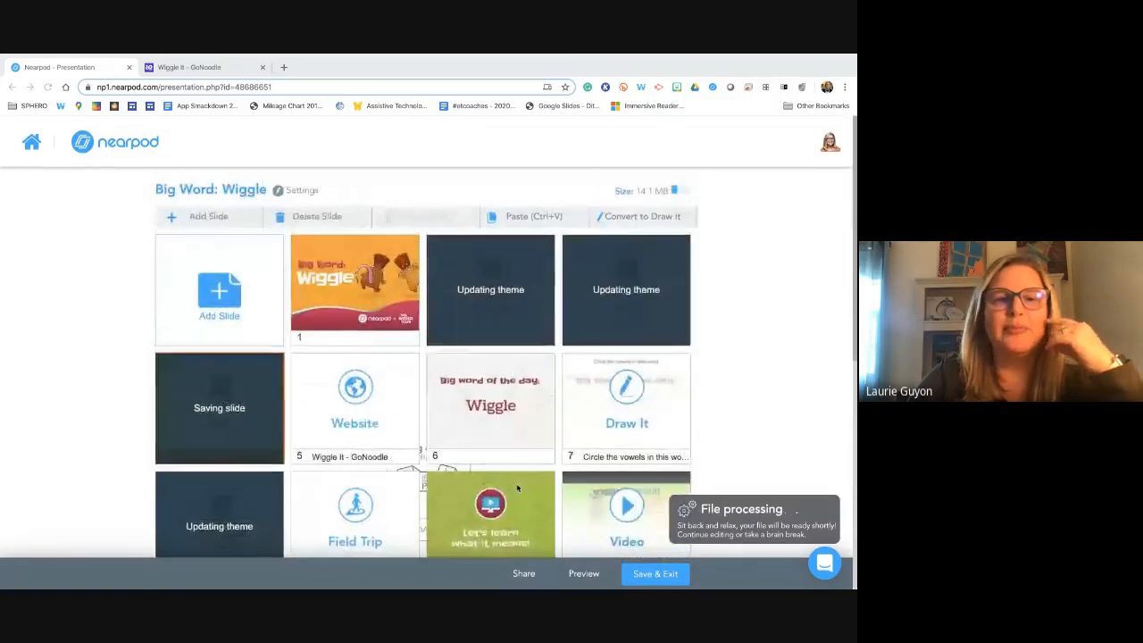
{"action": "left_click", "coordinate": [221, 294]}
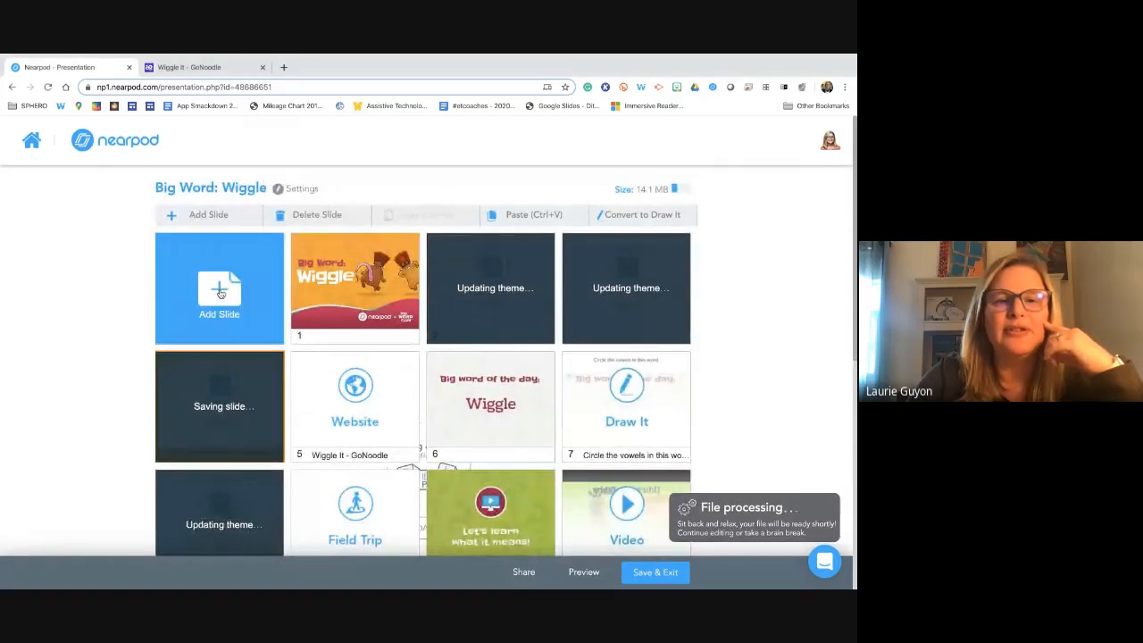
Step: Open the quiz on slide 12 for editing and title it "Wiggle Quiz"
{"action": "scroll", "coordinate": [756, 375], "scroll_direction": "down", "scroll_amount": 1}
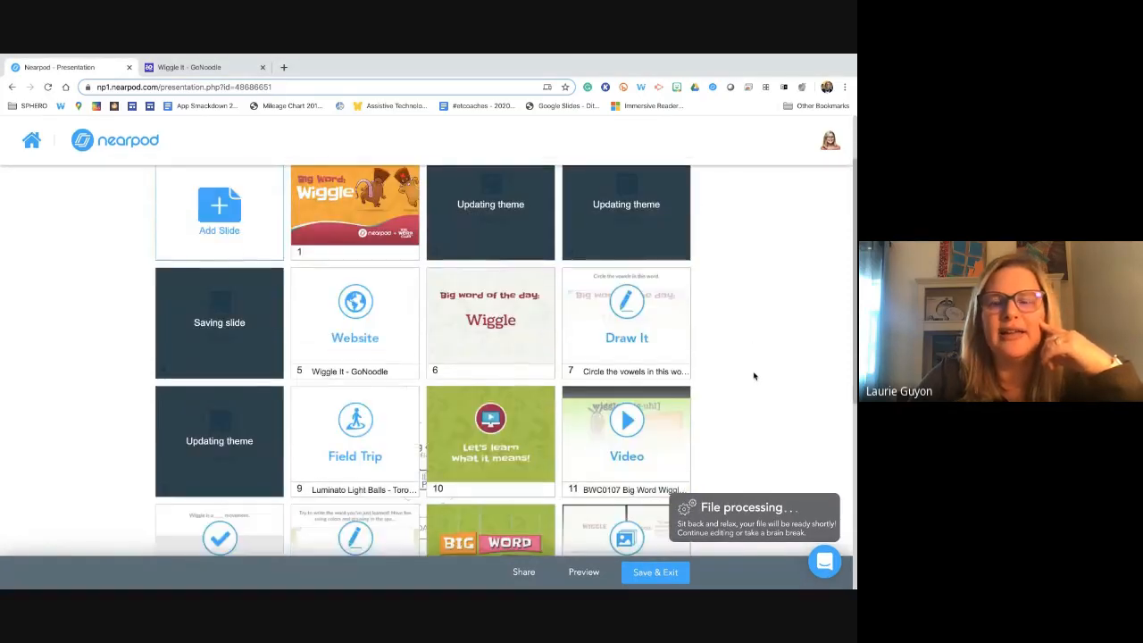
{"action": "scroll", "coordinate": [754, 376], "scroll_direction": "down", "scroll_amount": 1}
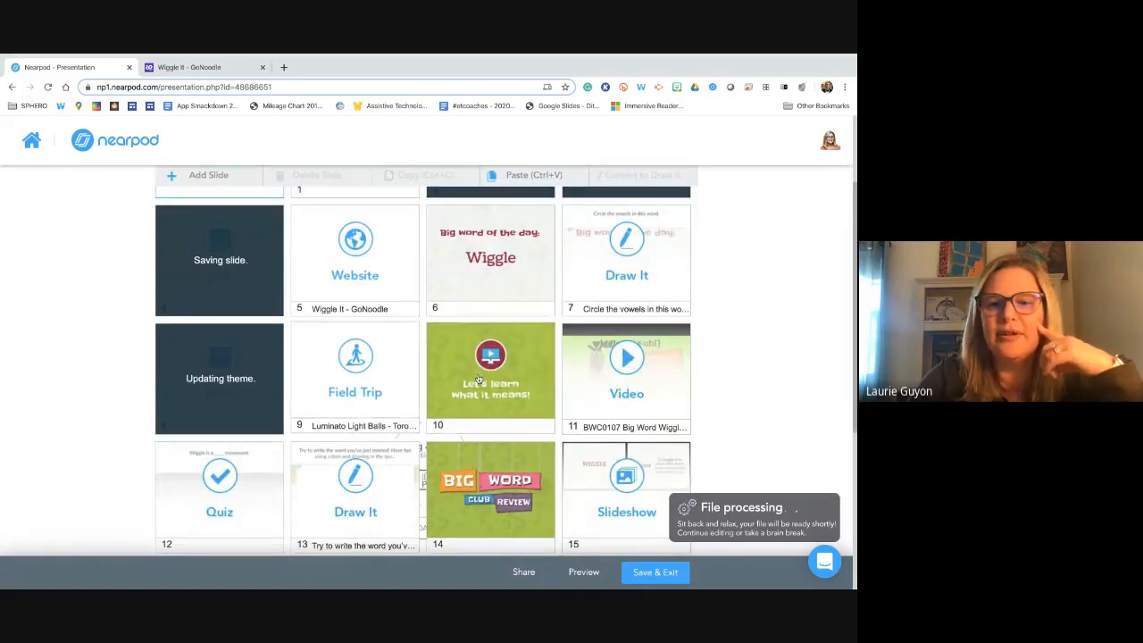
{"action": "scroll", "coordinate": [613, 385], "scroll_direction": "down", "scroll_amount": 1}
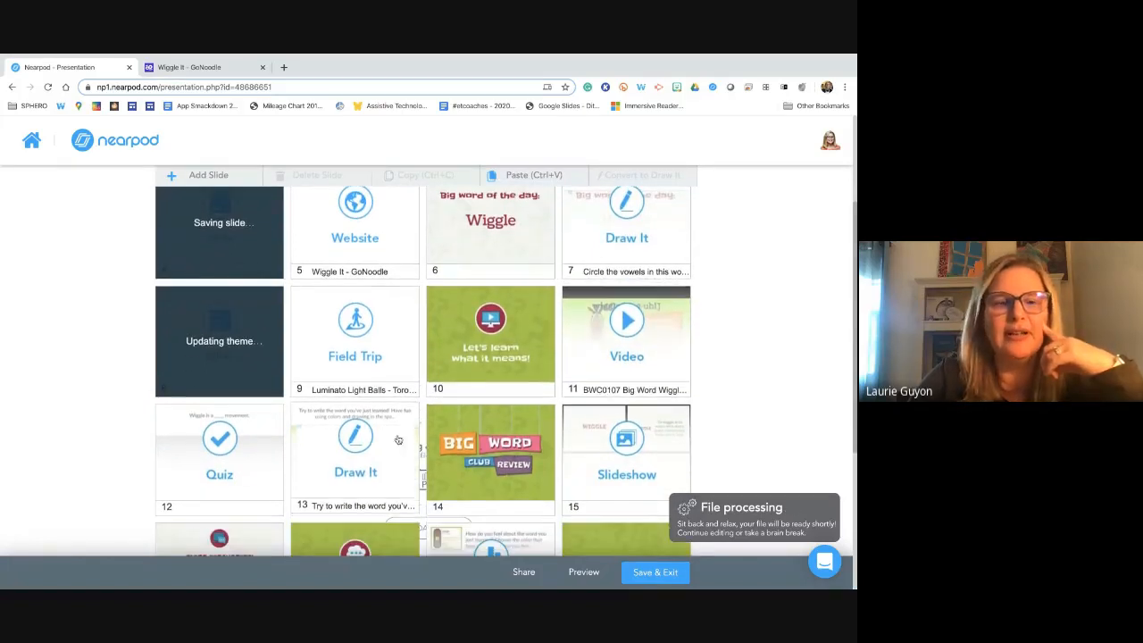
{"action": "double_click", "coordinate": [240, 461]}
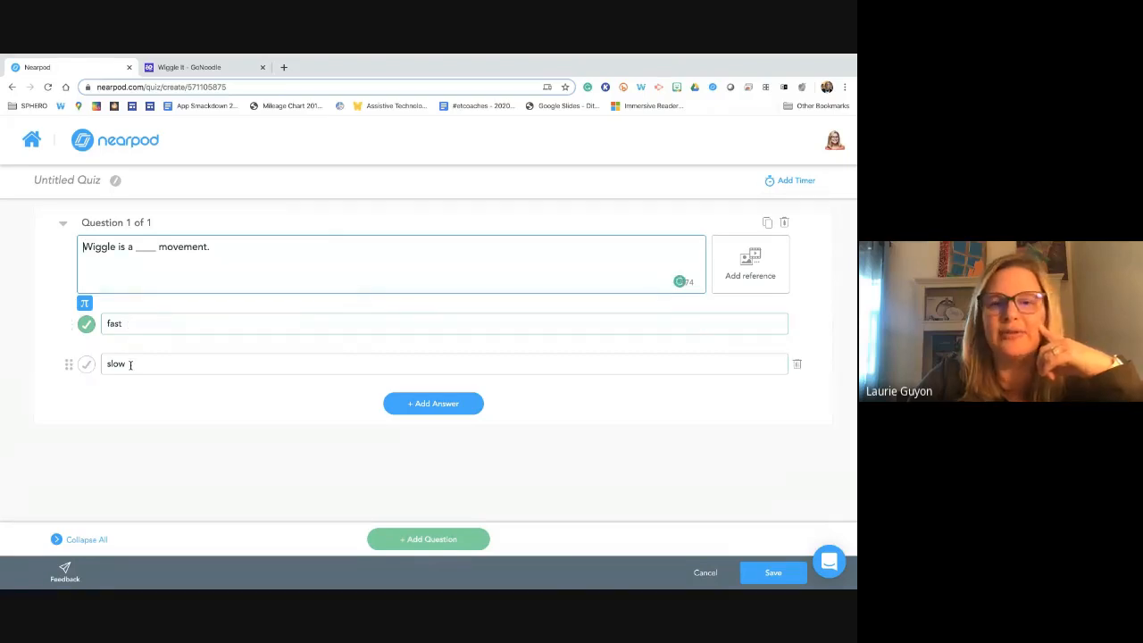
{"action": "left_click", "coordinate": [95, 181]}
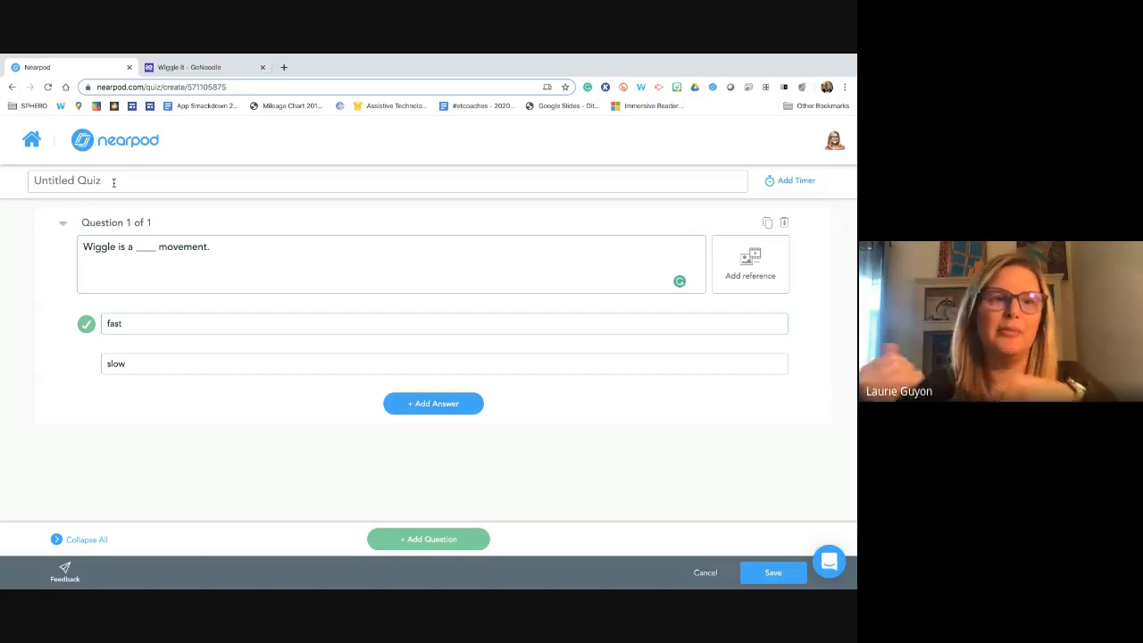
{"action": "left_click", "coordinate": [114, 182]}
{"action": "type", "text": "Wiggle Quiz"}
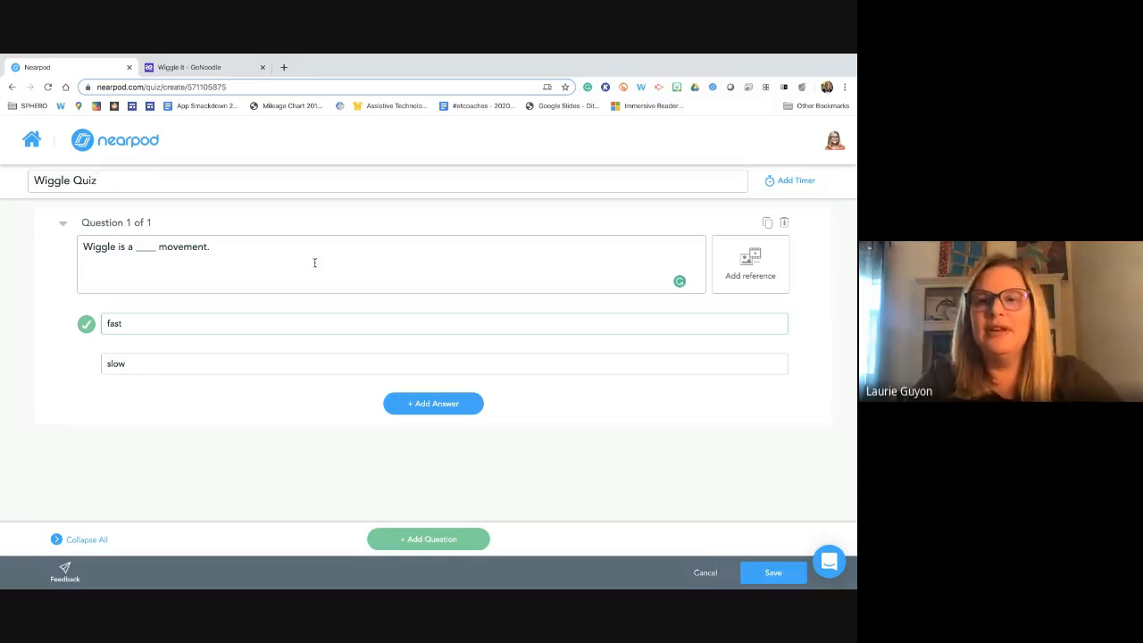
Step: Try to add an image of The Wiggles from a "wiggle" image search as the first question's reference
{"action": "left_click", "coordinate": [755, 264]}
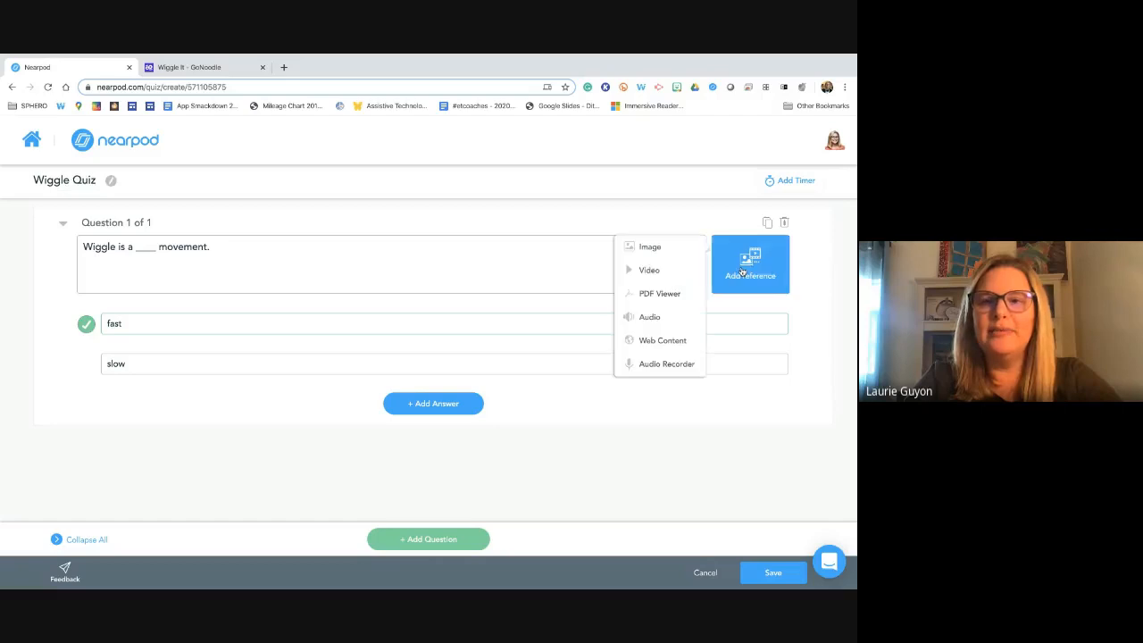
{"action": "left_click", "coordinate": [651, 248]}
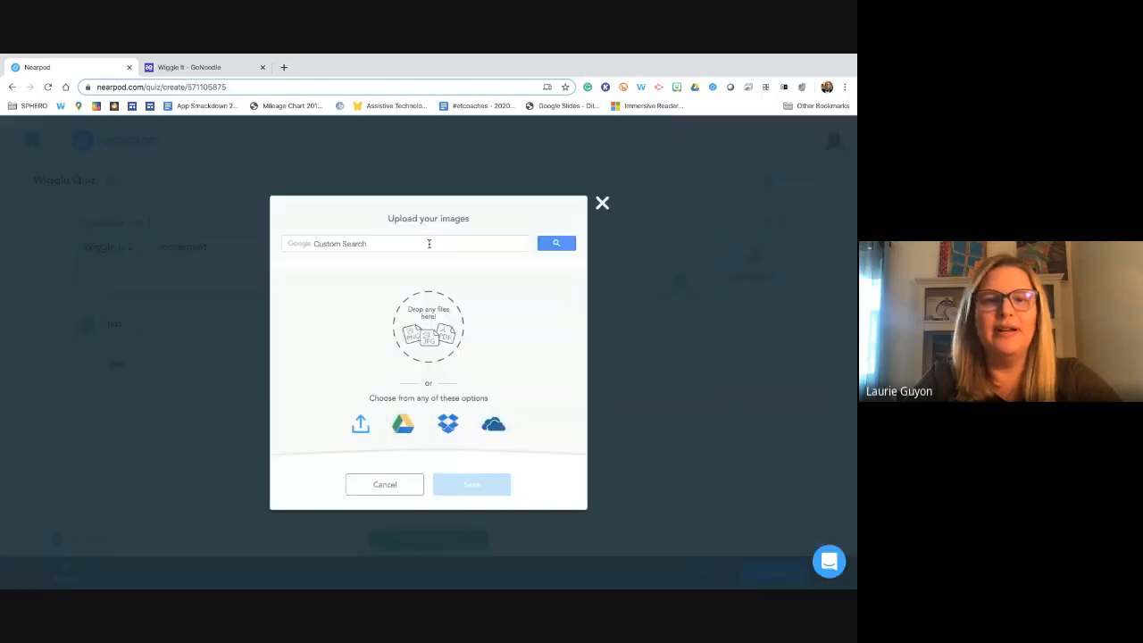
{"action": "left_click", "coordinate": [377, 242]}
{"action": "type", "text": "wiggle"}
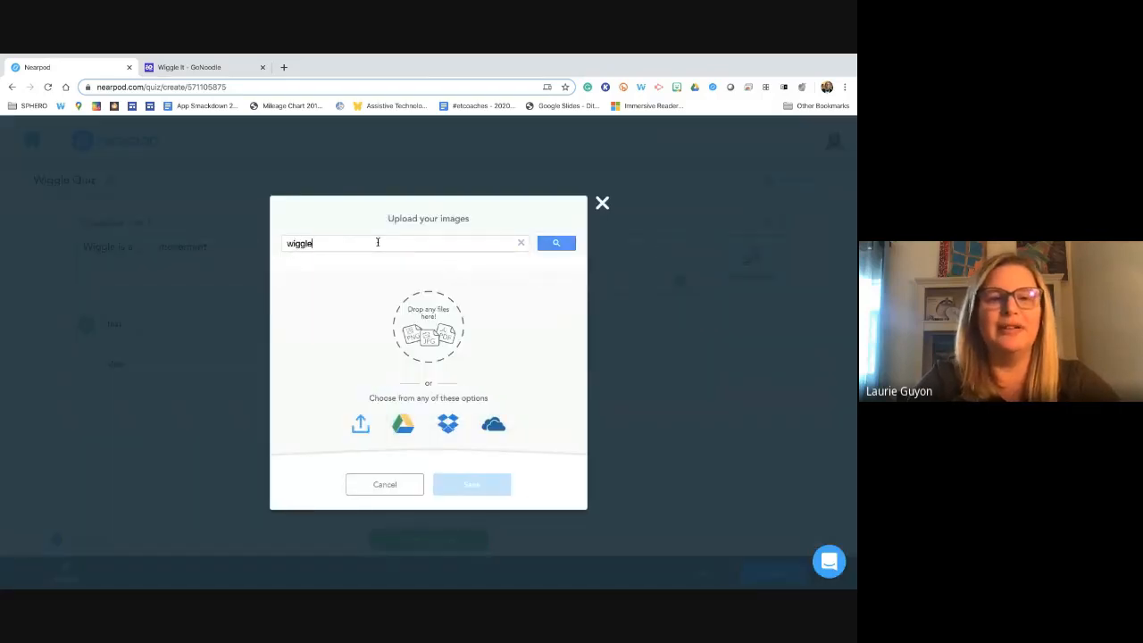
{"action": "key", "text": "Return"}
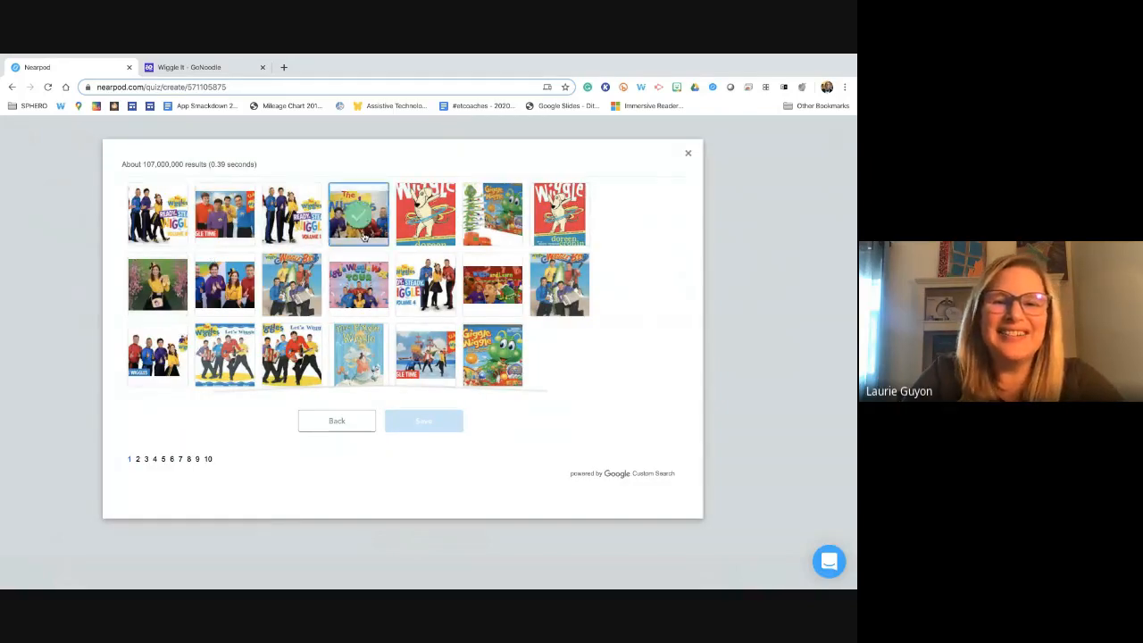
{"action": "left_click", "coordinate": [358, 214]}
{"action": "left_click", "coordinate": [422, 420]}
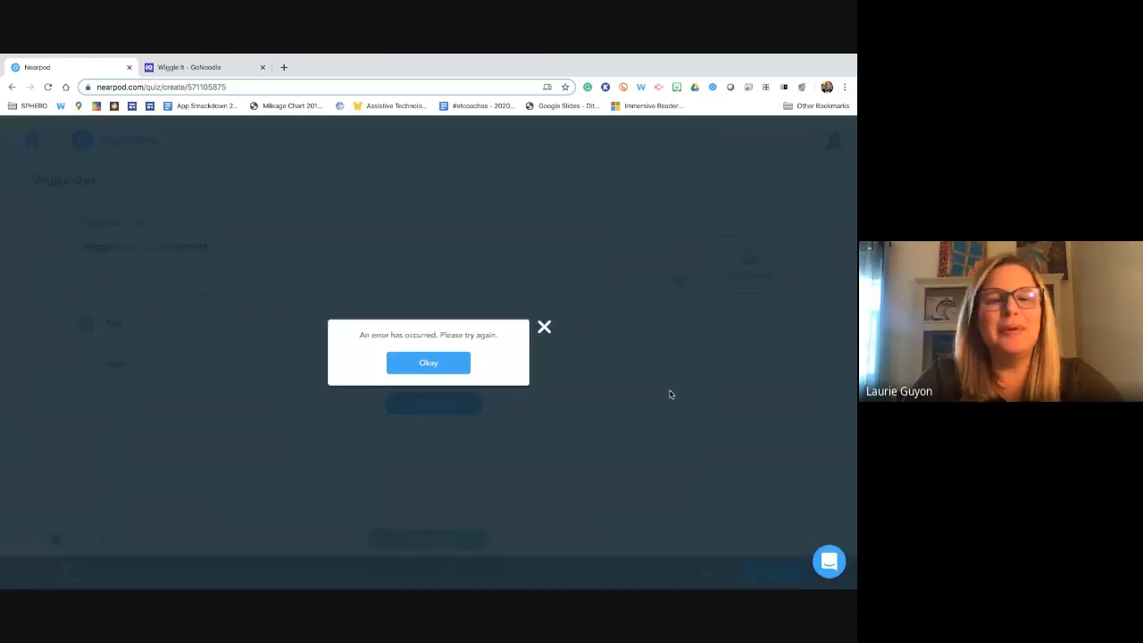
{"action": "left_click", "coordinate": [434, 362]}
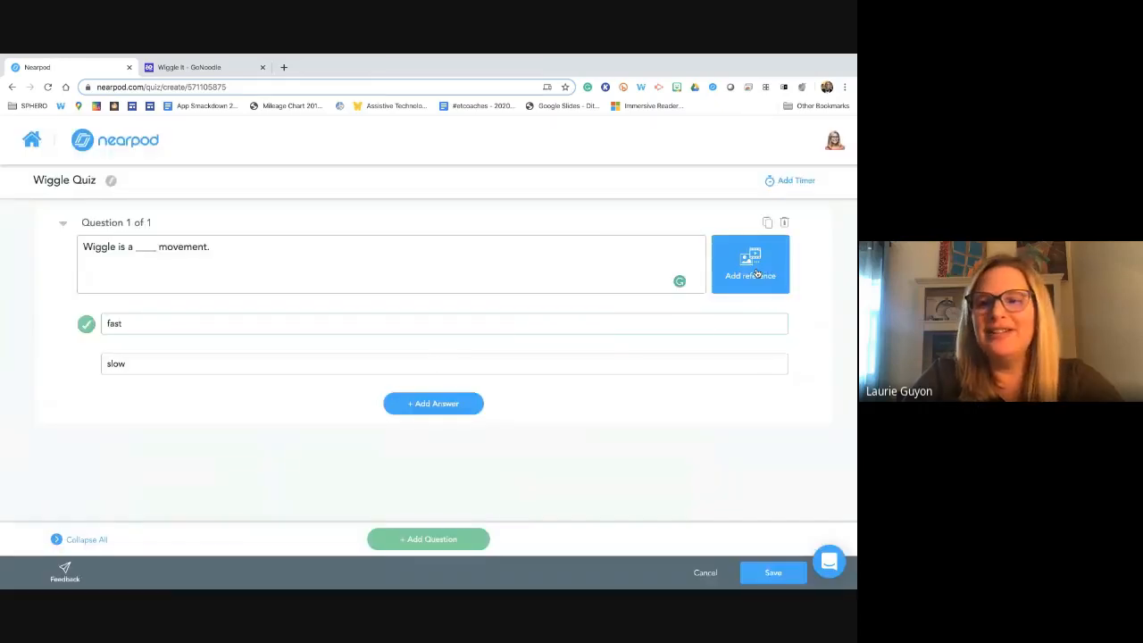
Step: Search images for "wiggle" and add the red Wiggle book cover with the dog as the first question's reference
{"action": "left_click", "coordinate": [755, 271]}
{"action": "left_click", "coordinate": [659, 249]}
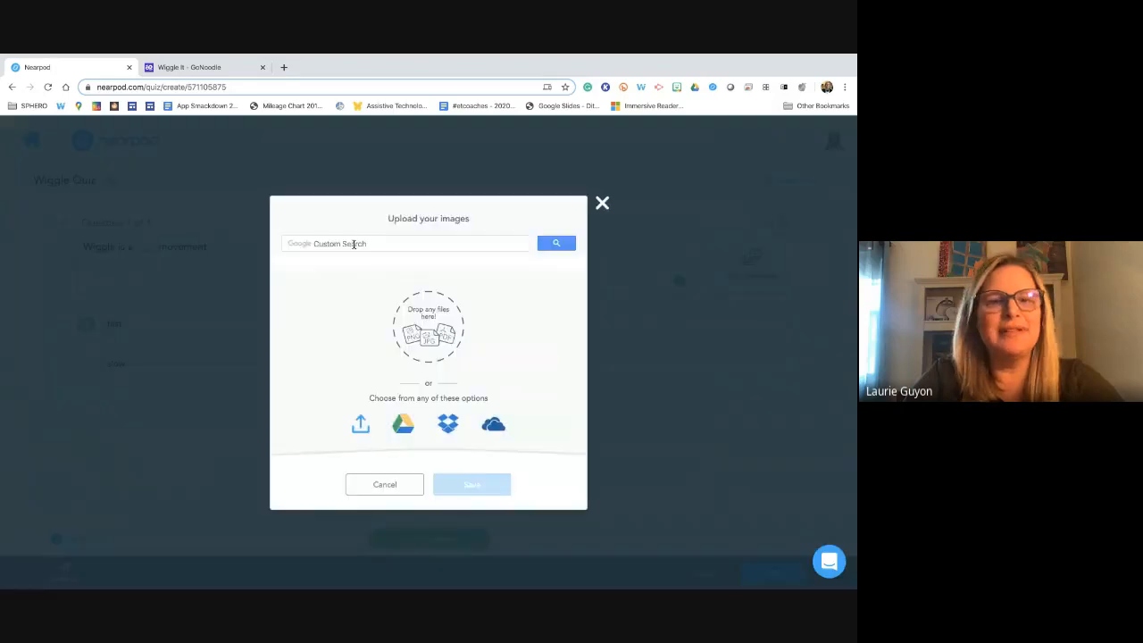
{"action": "type", "text": "wiggle"}
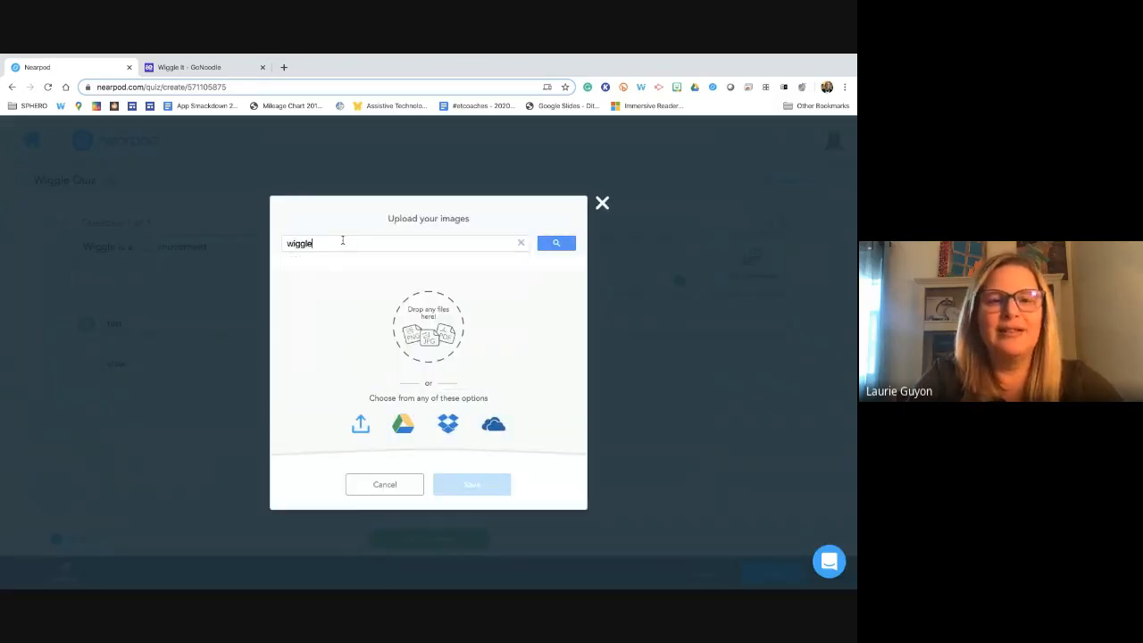
{"action": "key", "text": "Return"}
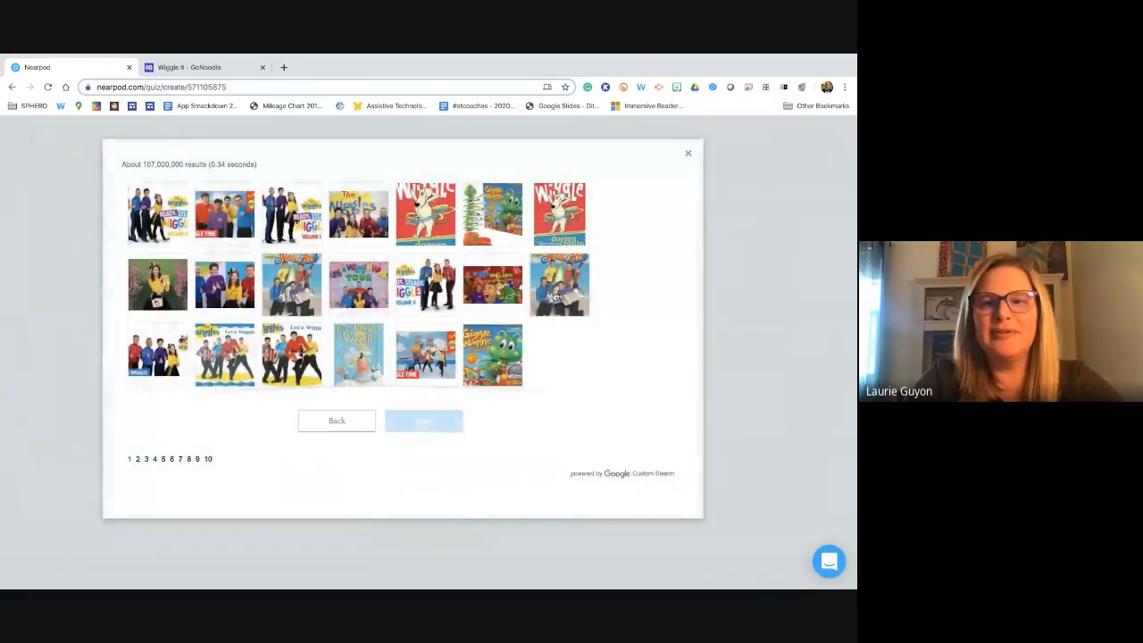
{"action": "left_click", "coordinate": [559, 229]}
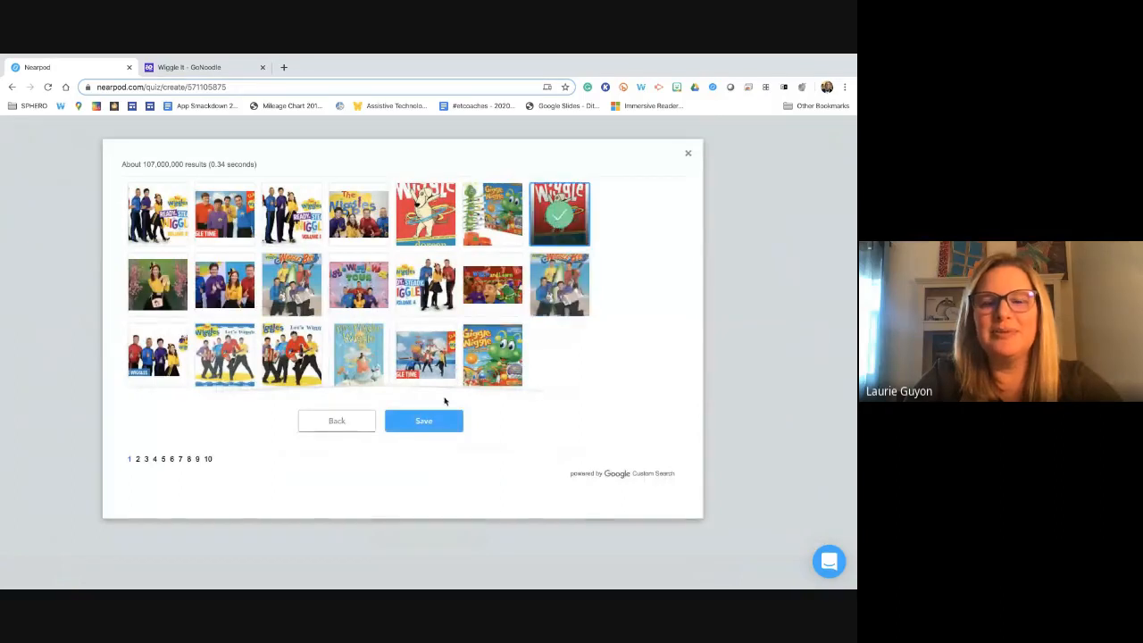
{"action": "left_click", "coordinate": [422, 421]}
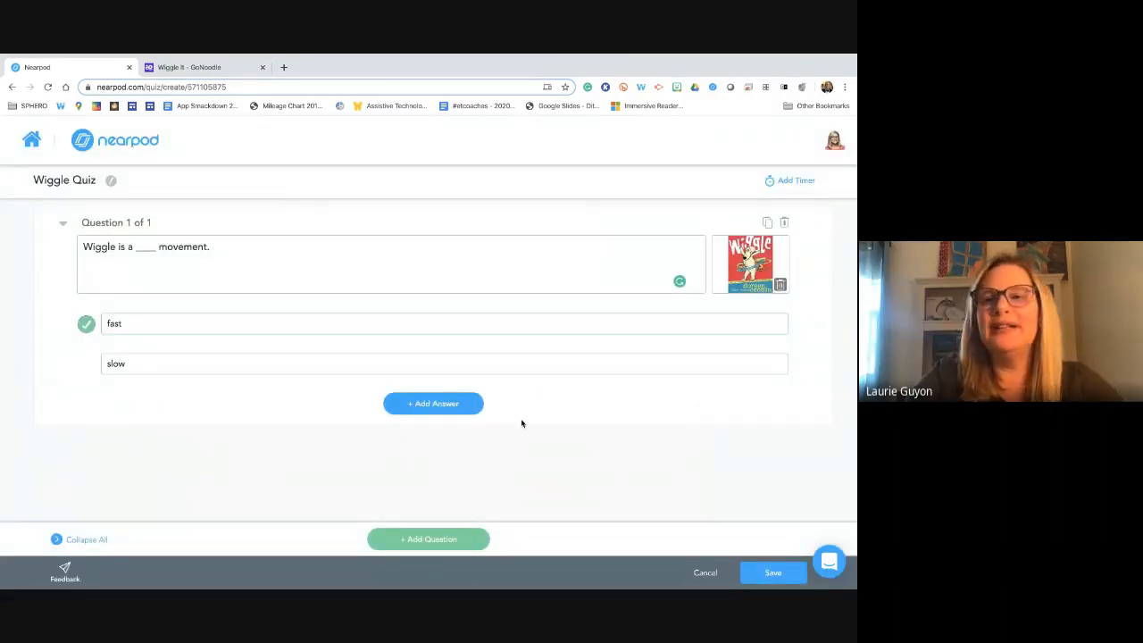
Step: Add a 3-minute activity timer to the quiz
{"action": "left_click", "coordinate": [783, 183]}
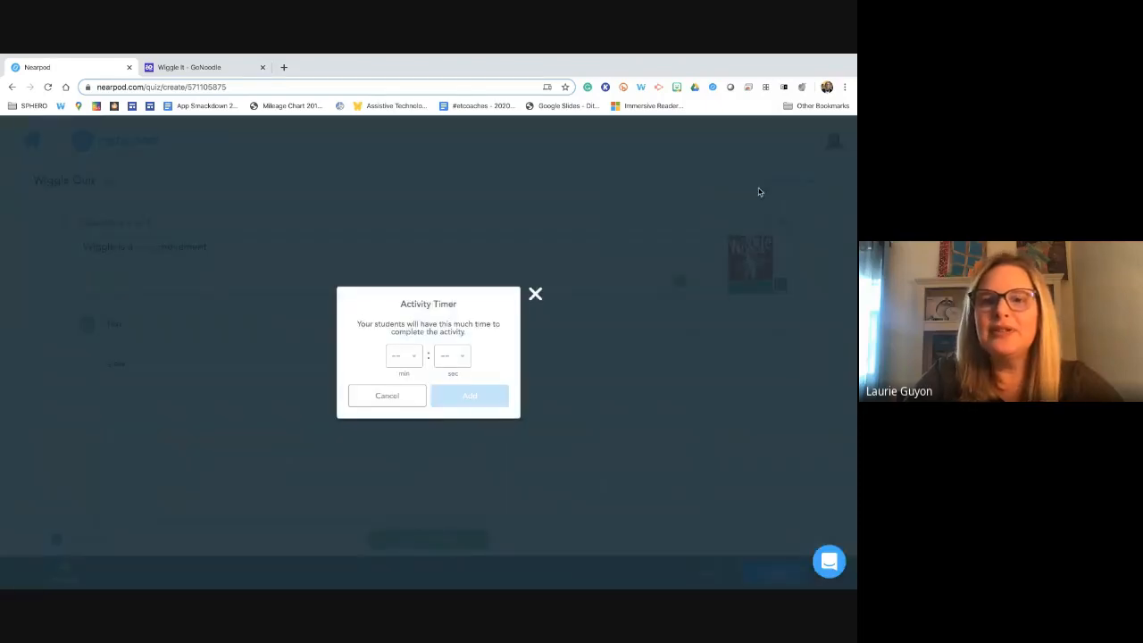
{"action": "left_click", "coordinate": [416, 358]}
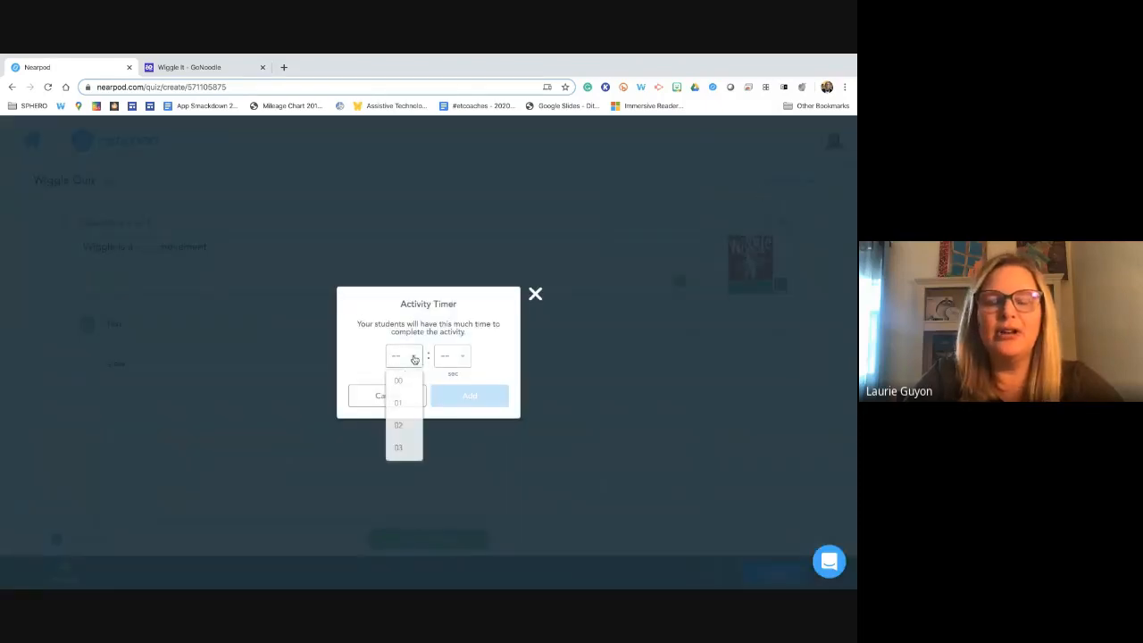
{"action": "left_click", "coordinate": [400, 448]}
{"action": "left_click", "coordinate": [468, 402]}
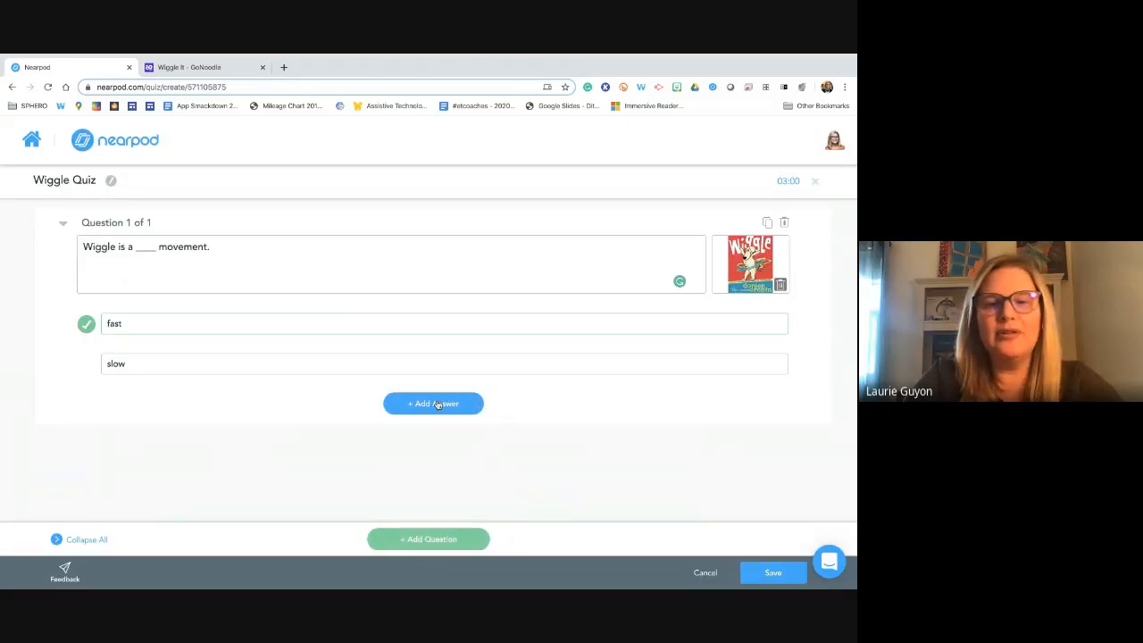
Step: Add the question "Wiggle has 2 vowels." with answers True, marked correct, and False, and save the quiz
{"action": "left_click", "coordinate": [409, 541]}
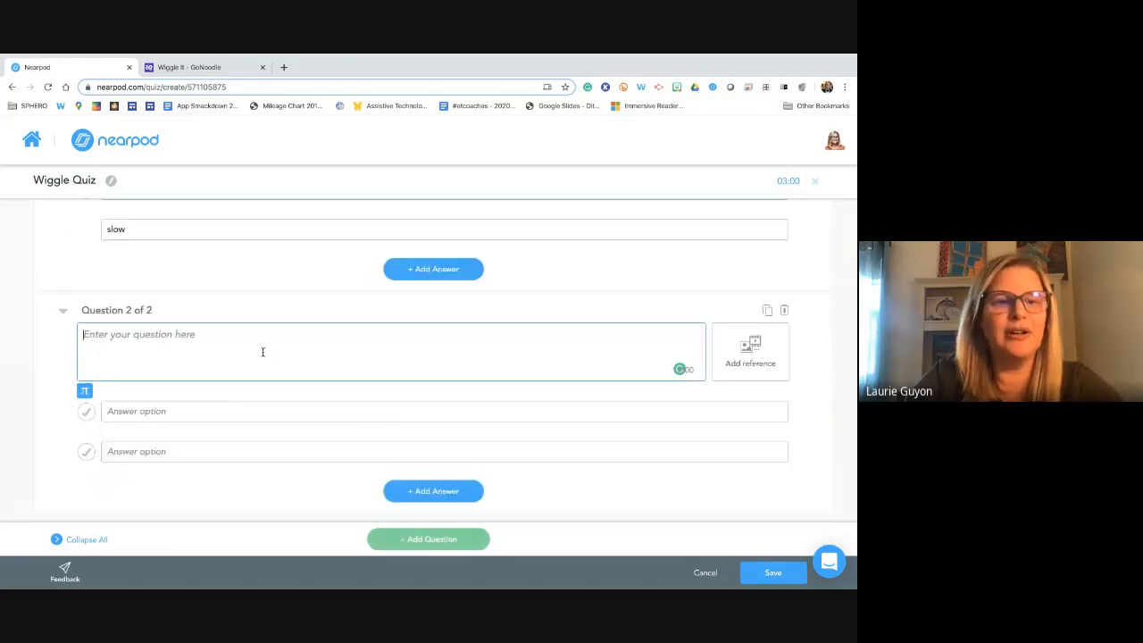
{"action": "type", "text": "Wiggle has 2 vowels."}
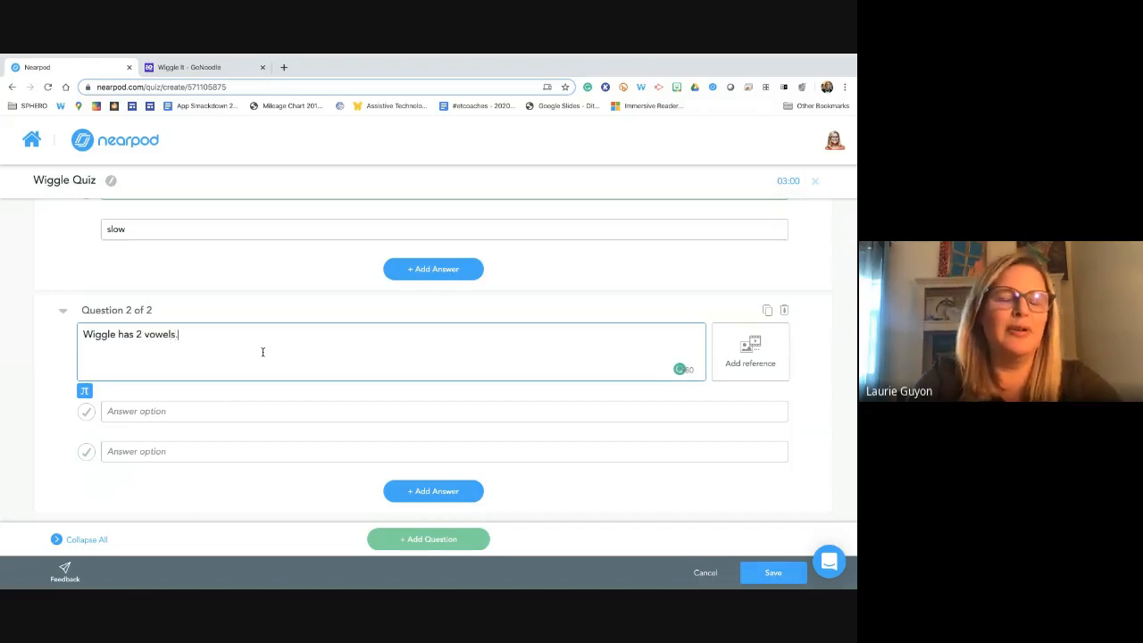
{"action": "left_click", "coordinate": [189, 414]}
{"action": "type", "text": "Tur"}
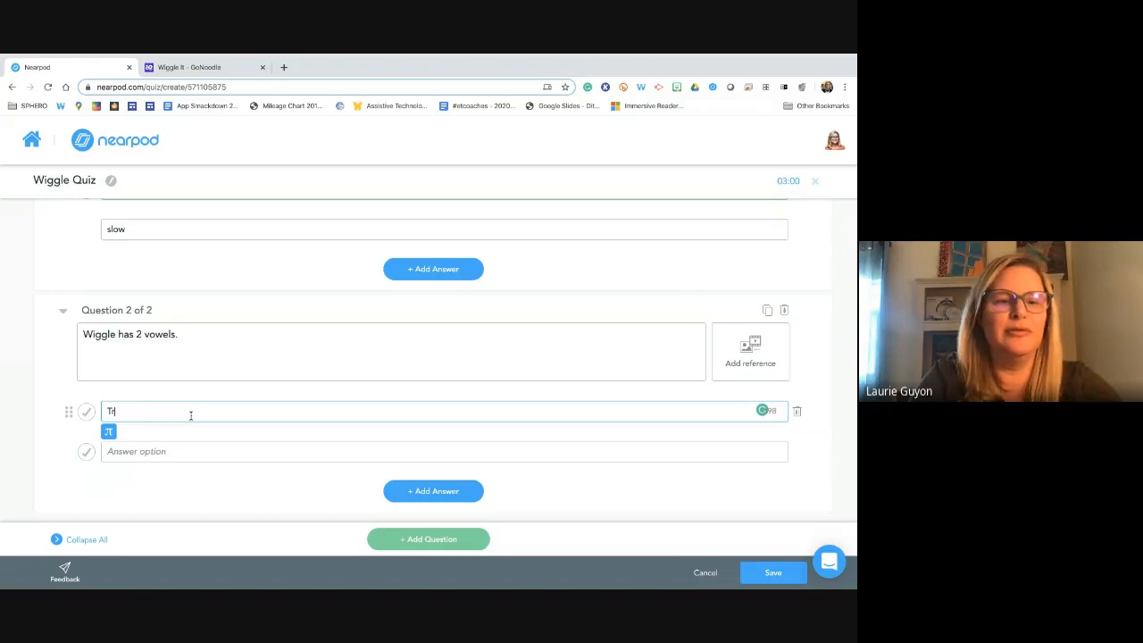
{"action": "left_click", "coordinate": [168, 450]}
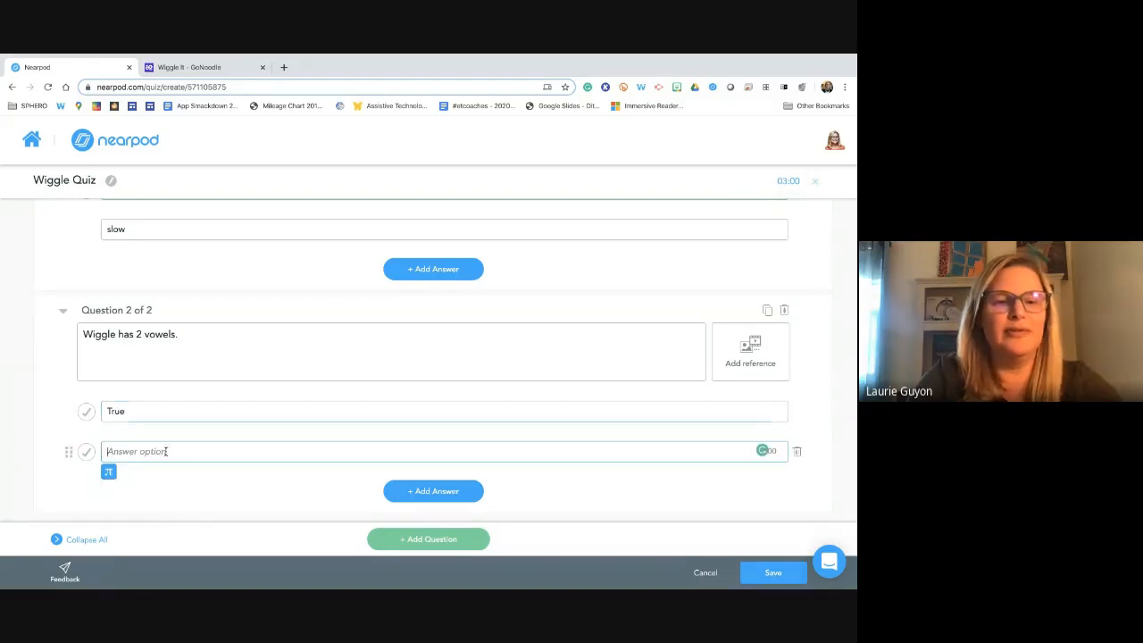
{"action": "type", "text": "False"}
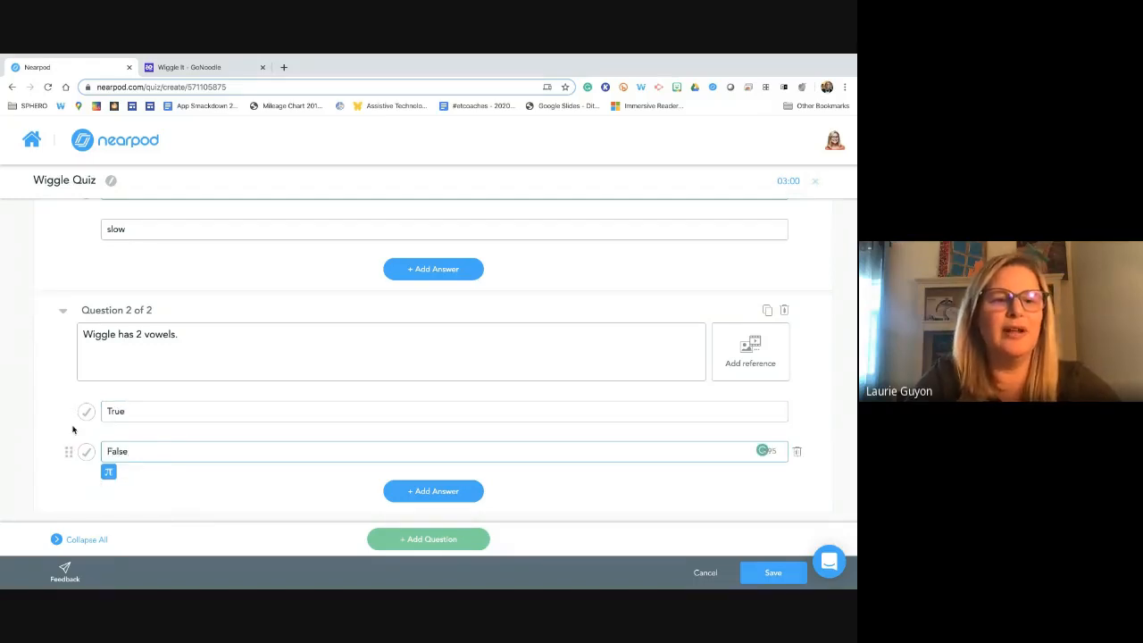
{"action": "left_click", "coordinate": [83, 415]}
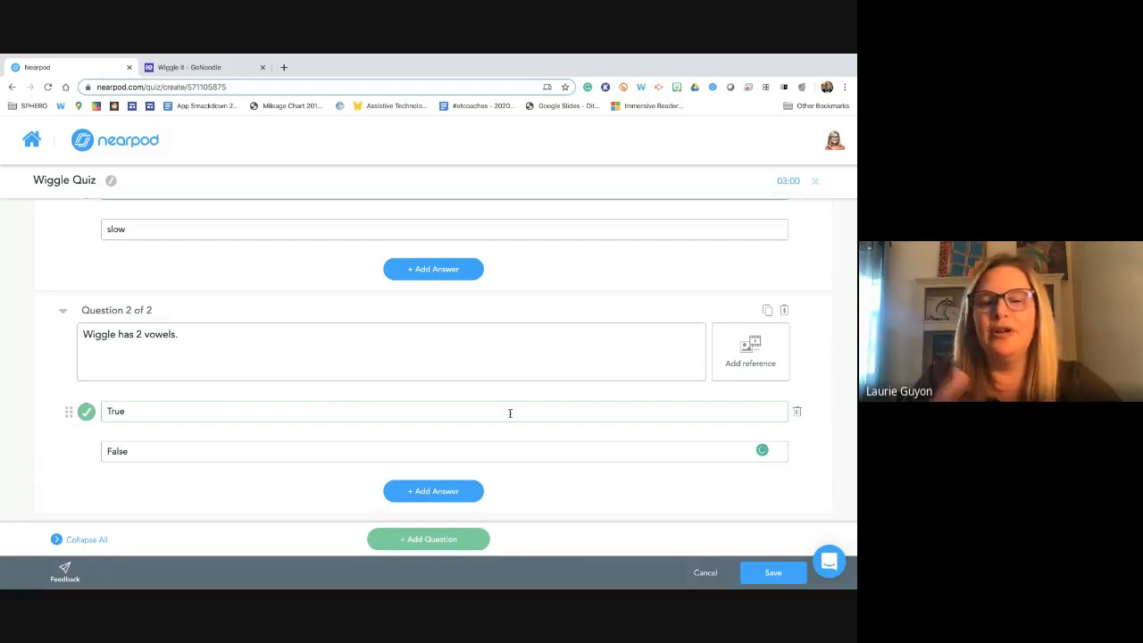
{"action": "left_click", "coordinate": [770, 580]}
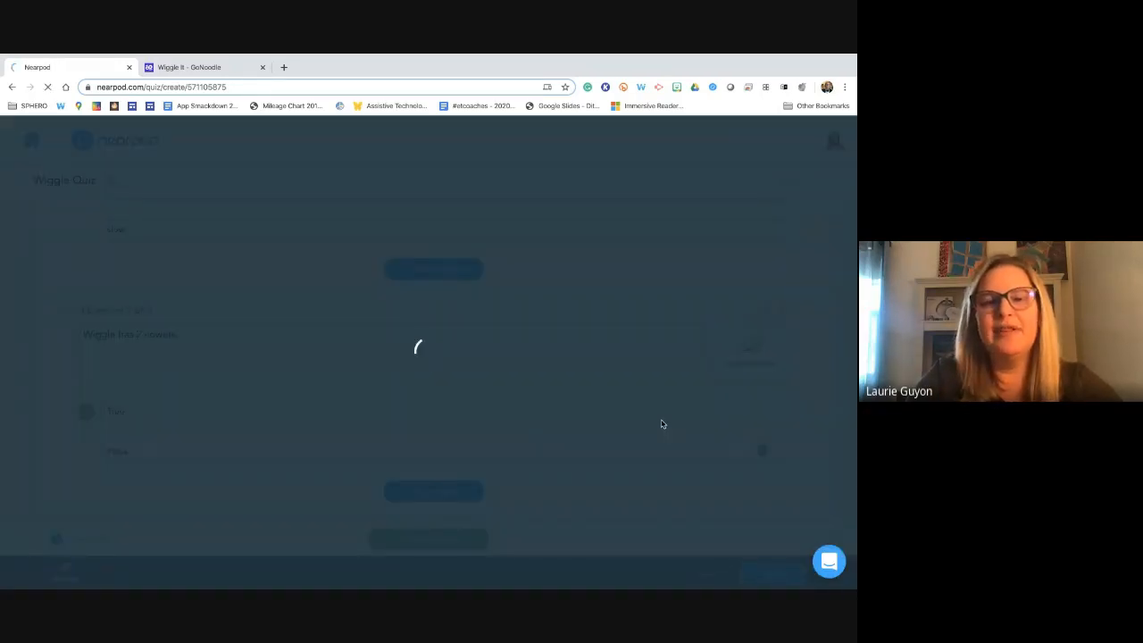
Step: Open the Draw It activity on slide 13 for editing and collapse its instructions area to view the whole canvas
{"action": "scroll", "coordinate": [662, 424], "scroll_direction": "down", "scroll_amount": 1}
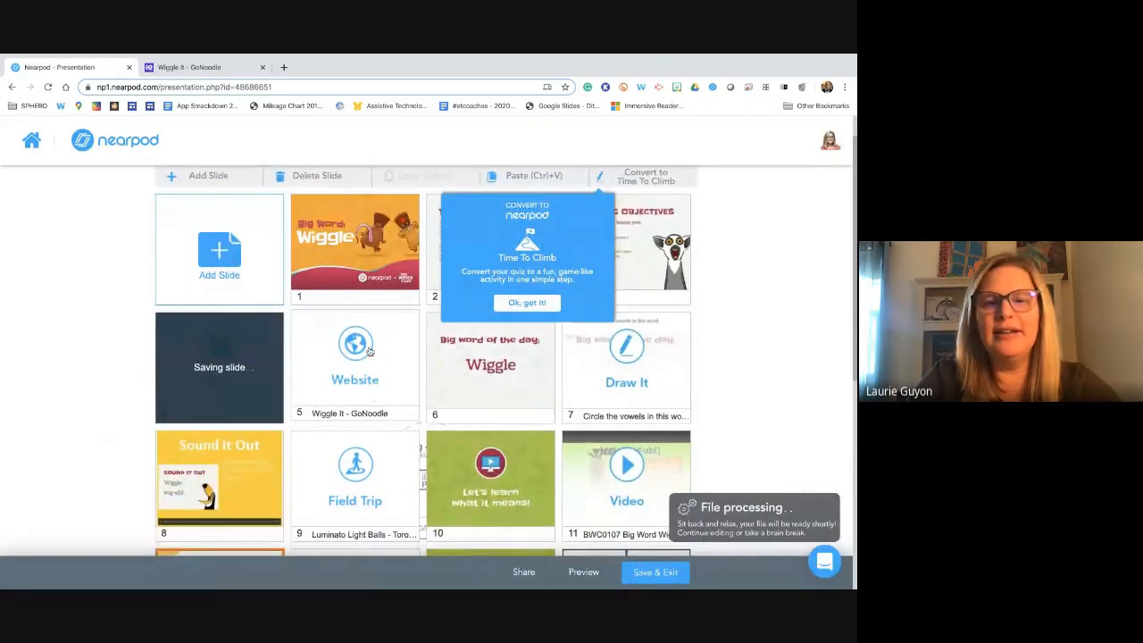
{"action": "scroll", "coordinate": [357, 396], "scroll_direction": "down", "scroll_amount": 3}
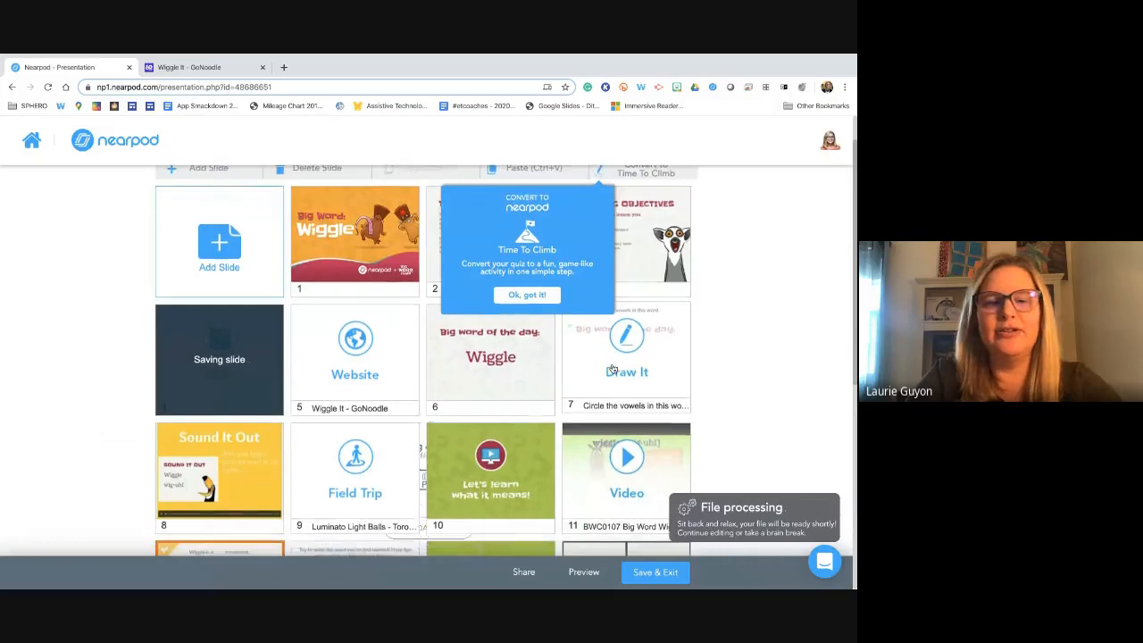
{"action": "scroll", "coordinate": [515, 421], "scroll_direction": "down", "scroll_amount": 3}
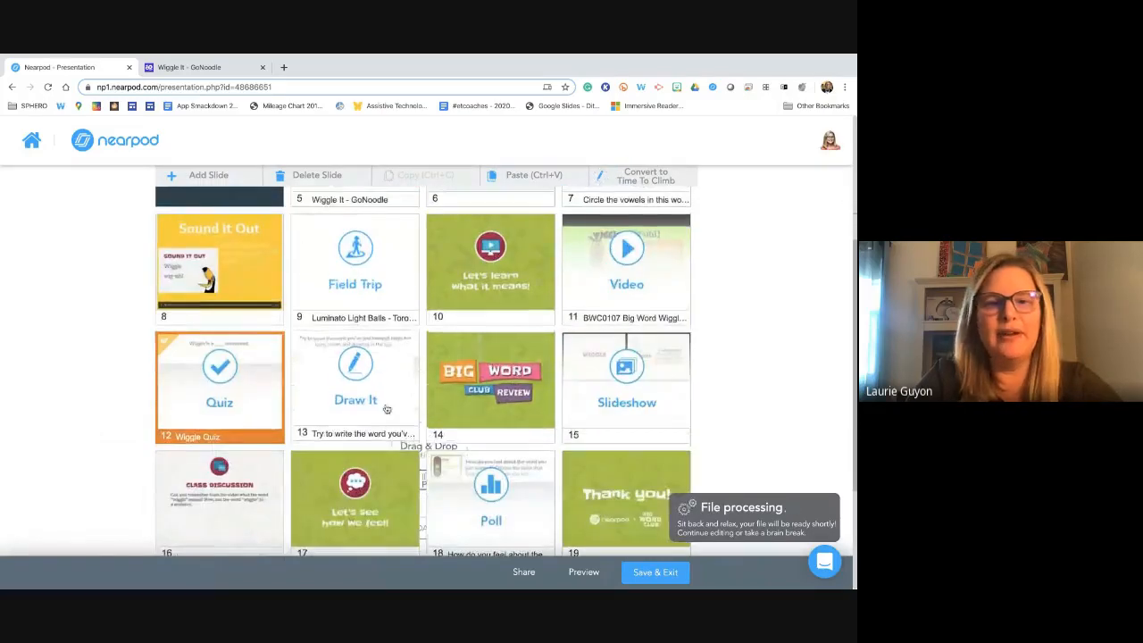
{"action": "double_click", "coordinate": [385, 407]}
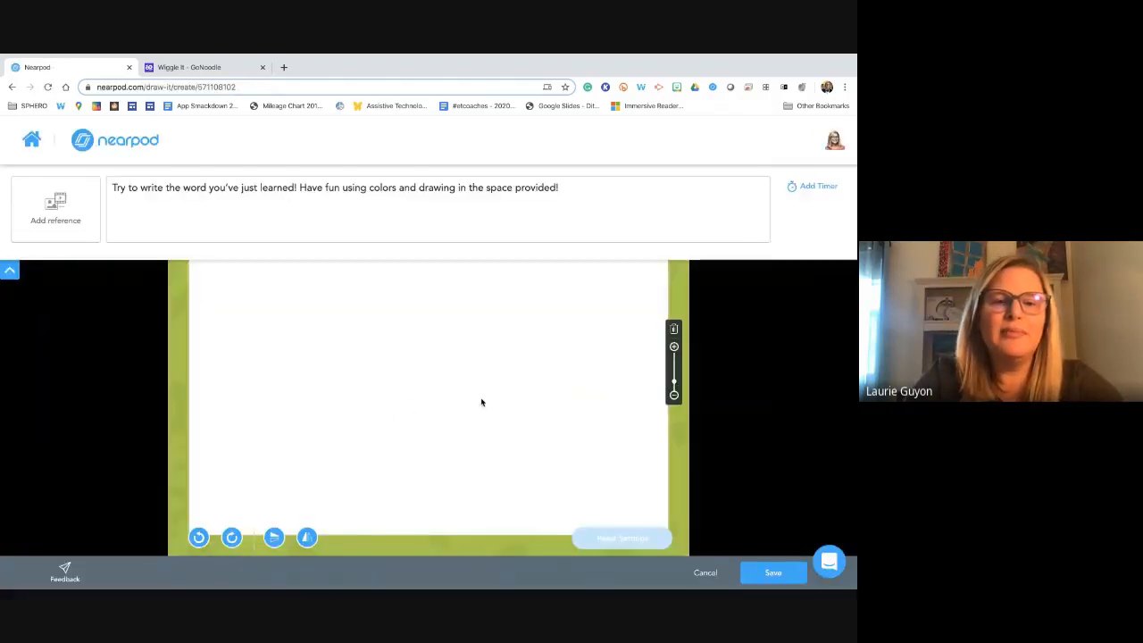
{"action": "left_click", "coordinate": [10, 270]}
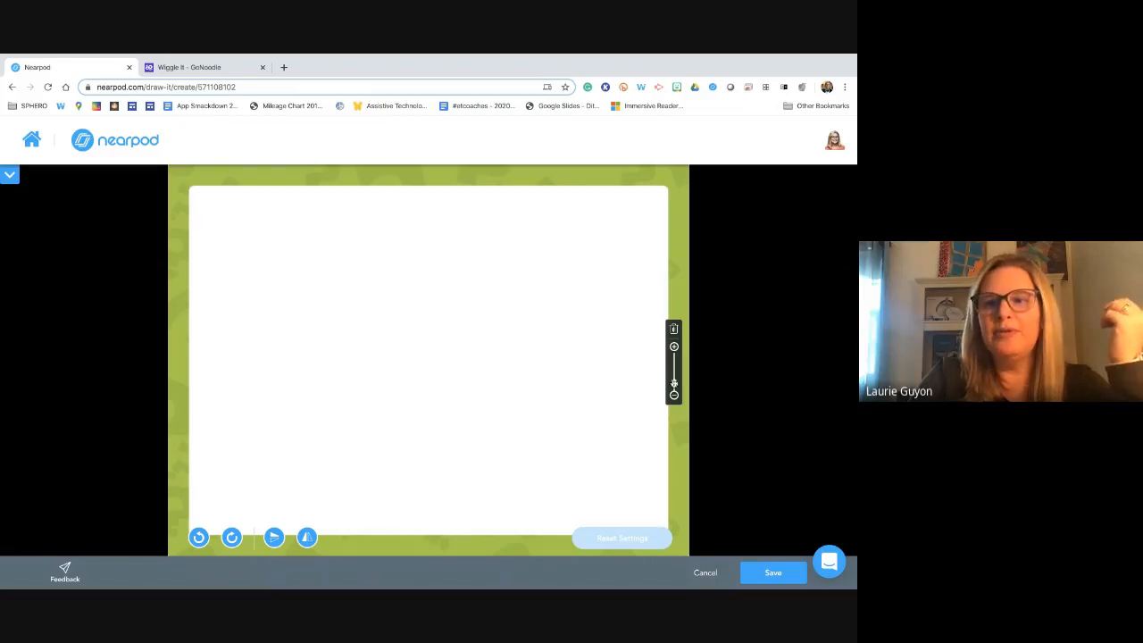
Step: Expand the Draw It activity's collapsed instructions area again
{"action": "left_click_drag", "start_coordinate": [674, 382], "coordinate": [675, 382]}
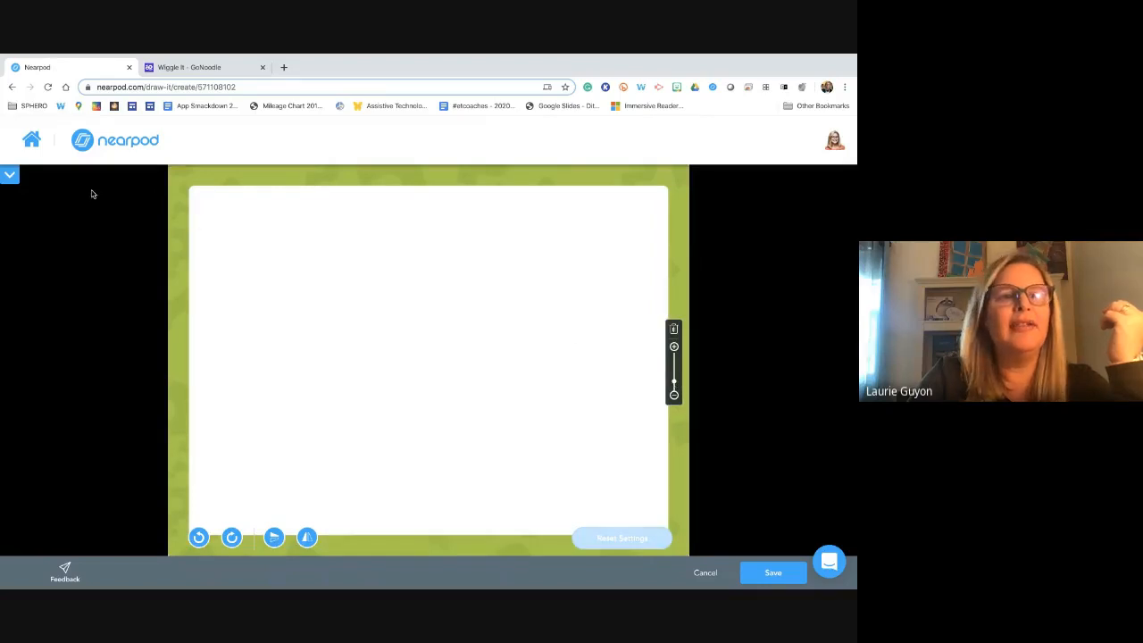
{"action": "left_click", "coordinate": [10, 176]}
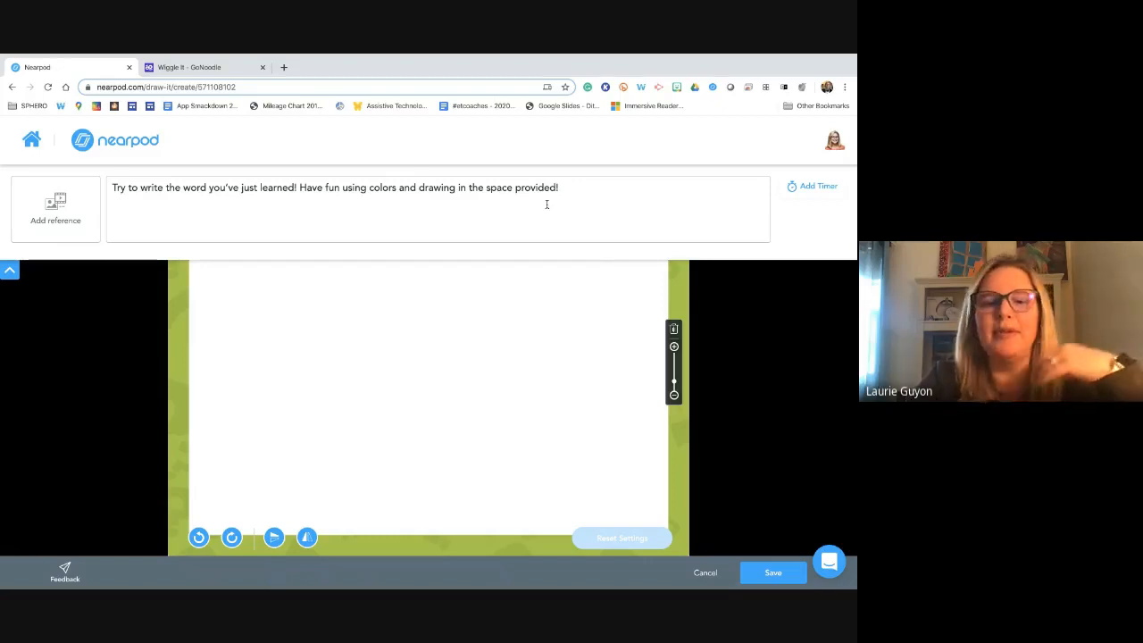
{"action": "left_click", "coordinate": [61, 204]}
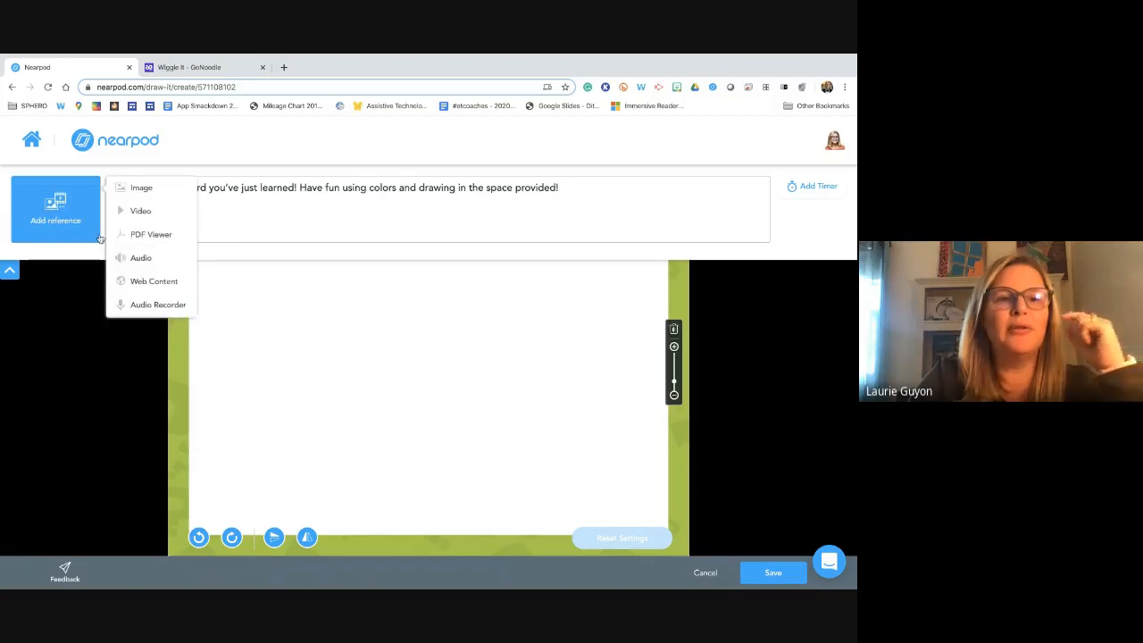
{"action": "left_click", "coordinate": [132, 259]}
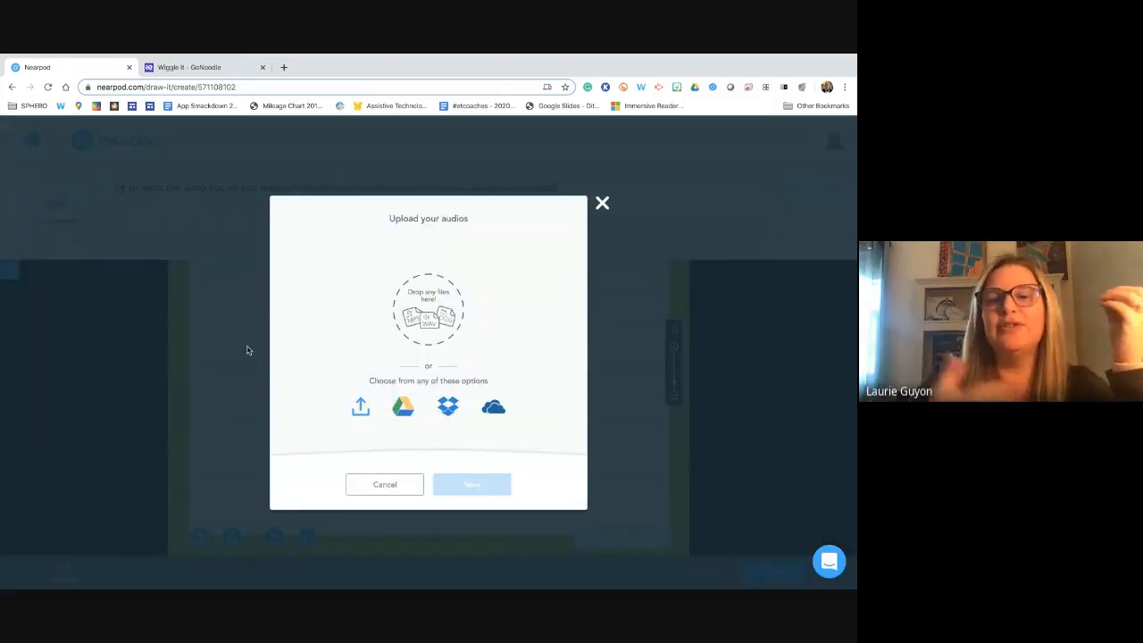
{"action": "left_click", "coordinate": [602, 205]}
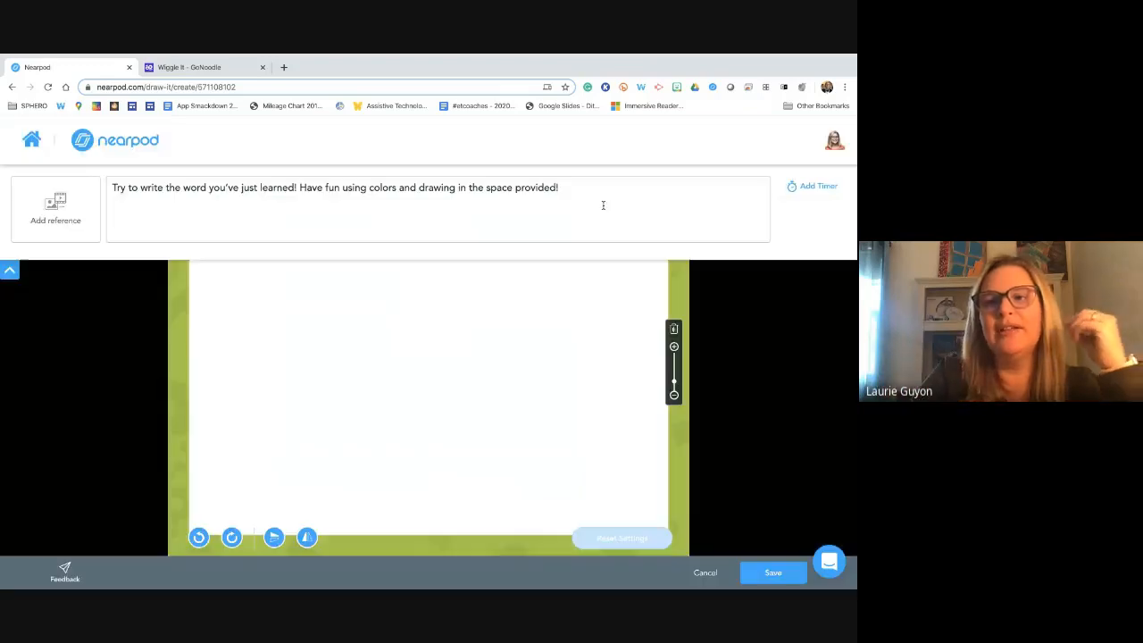
Step: Record a spoken audio clip about 8 seconds long as the Draw It activity's reference
{"action": "left_click", "coordinate": [60, 208]}
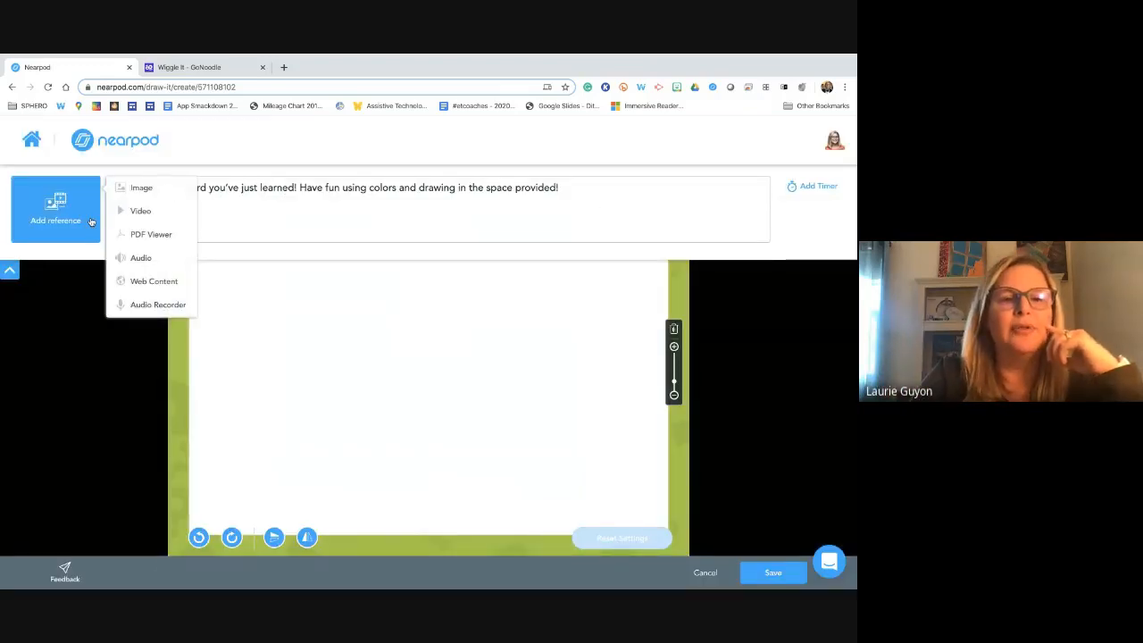
{"action": "left_click", "coordinate": [143, 306]}
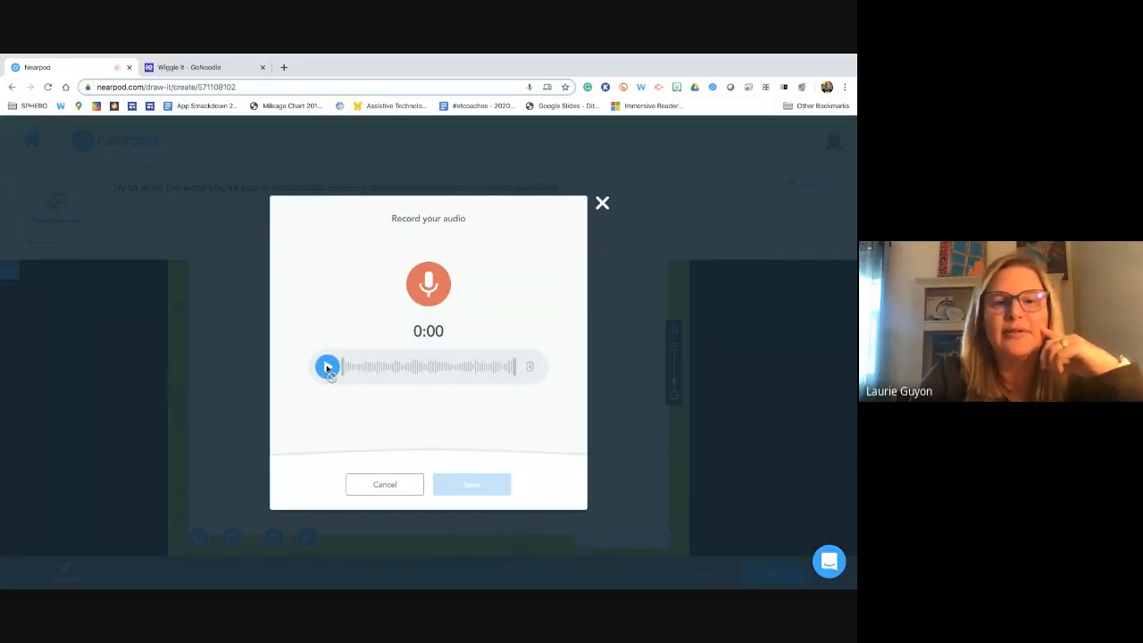
{"action": "left_click", "coordinate": [427, 287]}
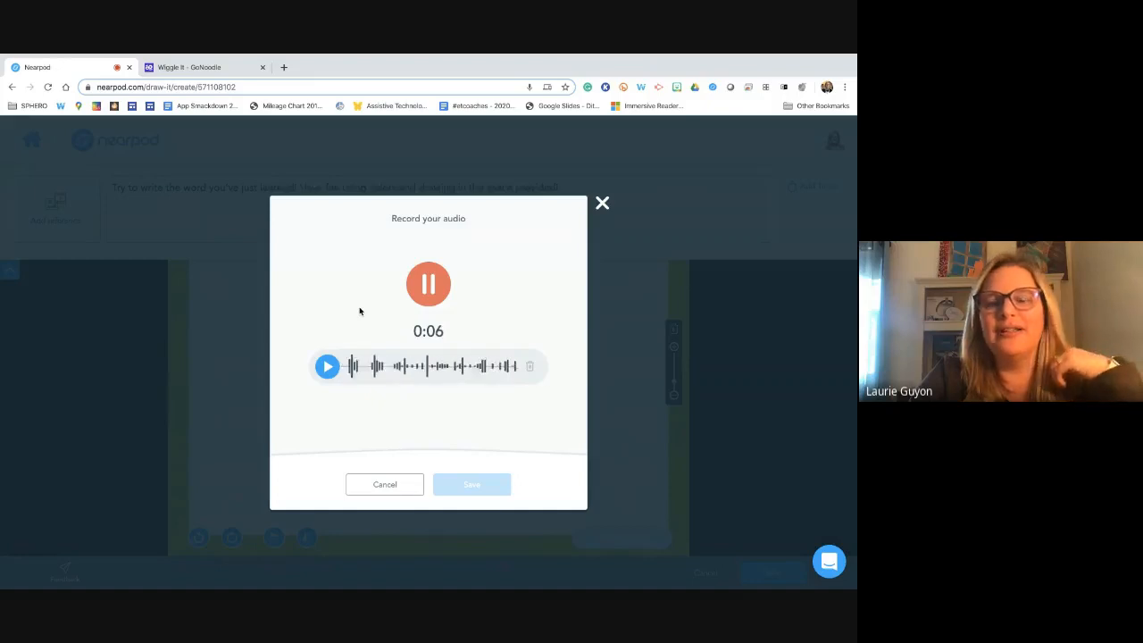
{"action": "left_click", "coordinate": [428, 295]}
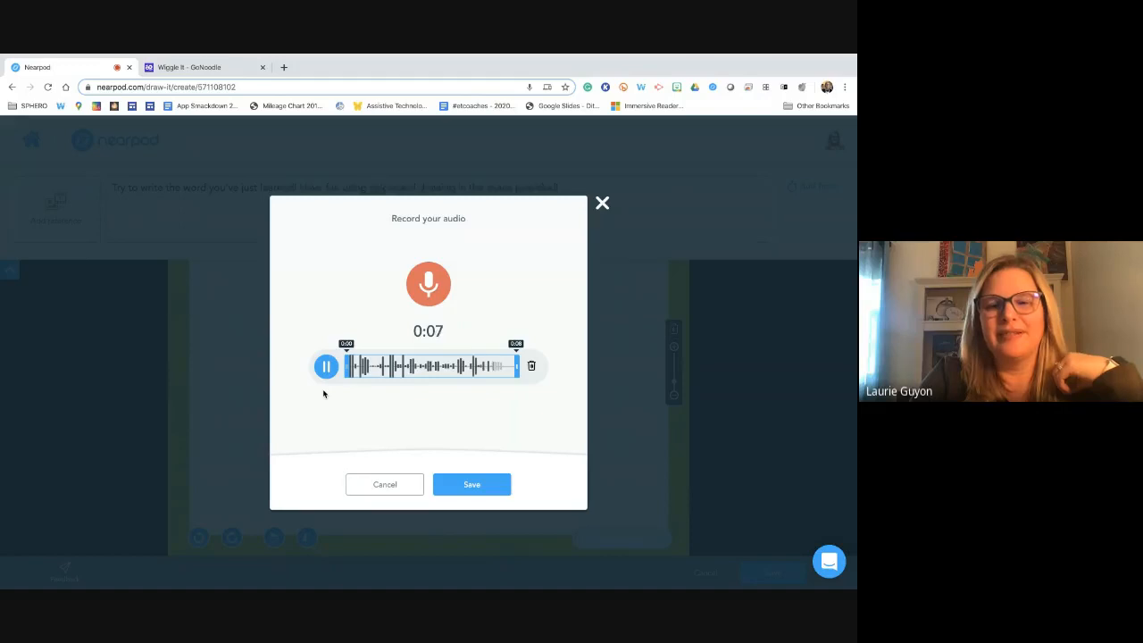
Step: Trim the start of the recording to 0:01, save it as the reference and save the Draw It activity
{"action": "left_click_drag", "start_coordinate": [346, 366], "coordinate": [365, 366]}
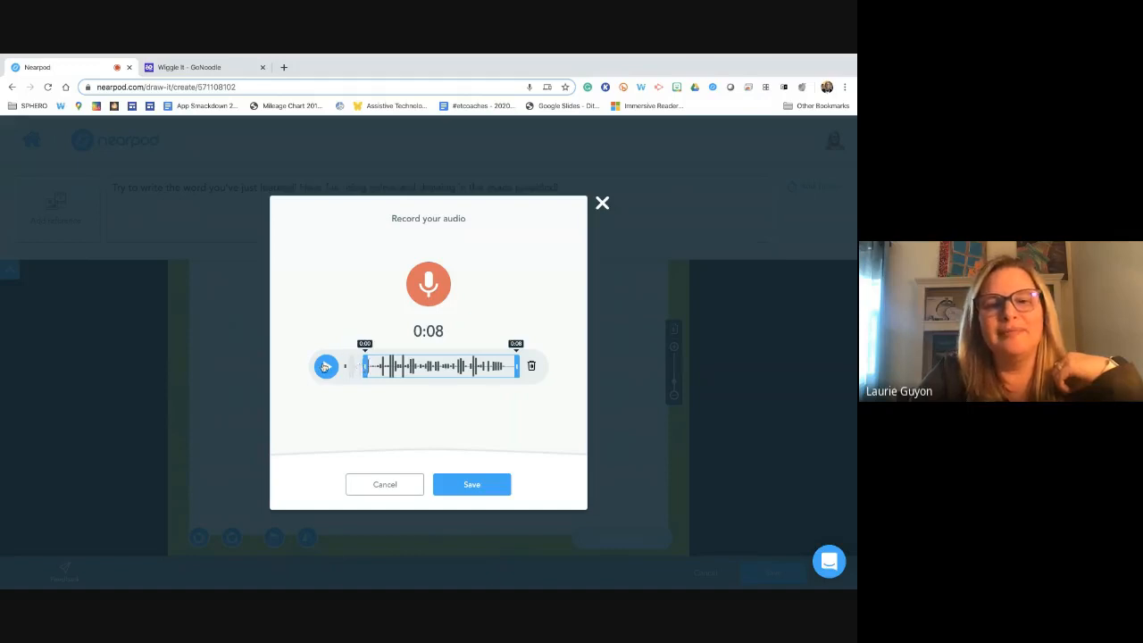
{"action": "left_click", "coordinate": [325, 366]}
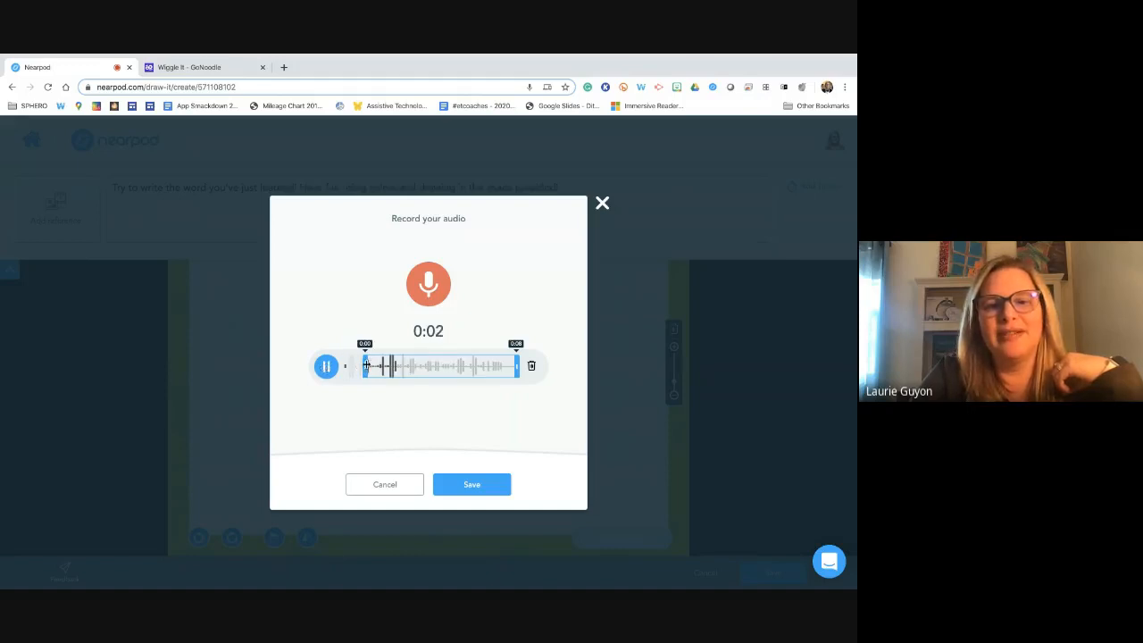
{"action": "left_click_drag", "start_coordinate": [366, 366], "coordinate": [374, 366]}
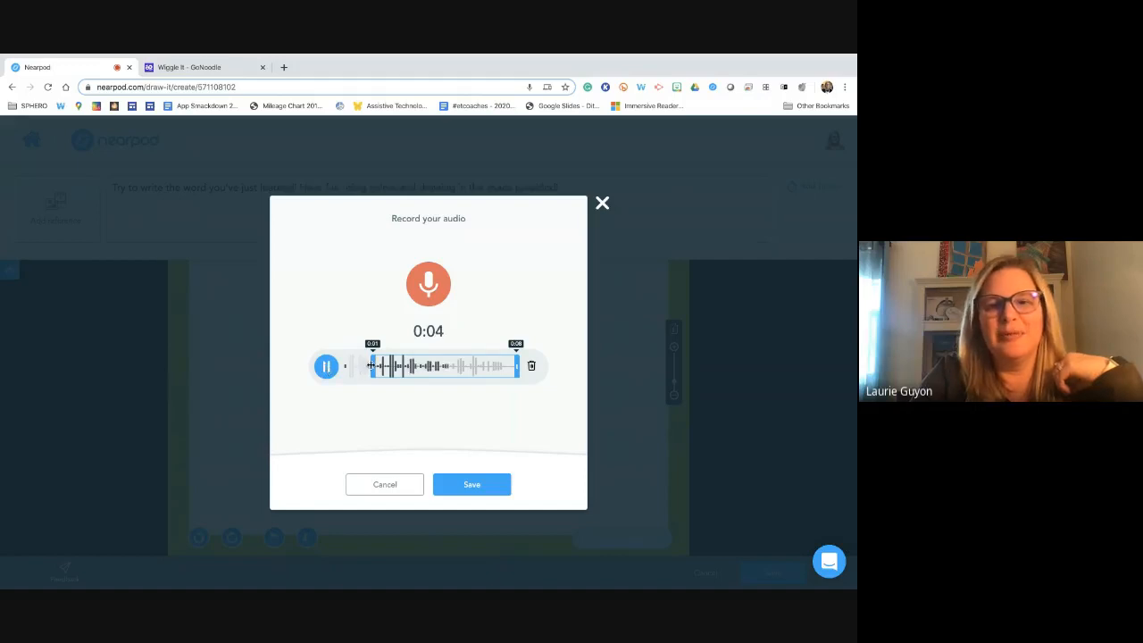
{"action": "left_click", "coordinate": [461, 488]}
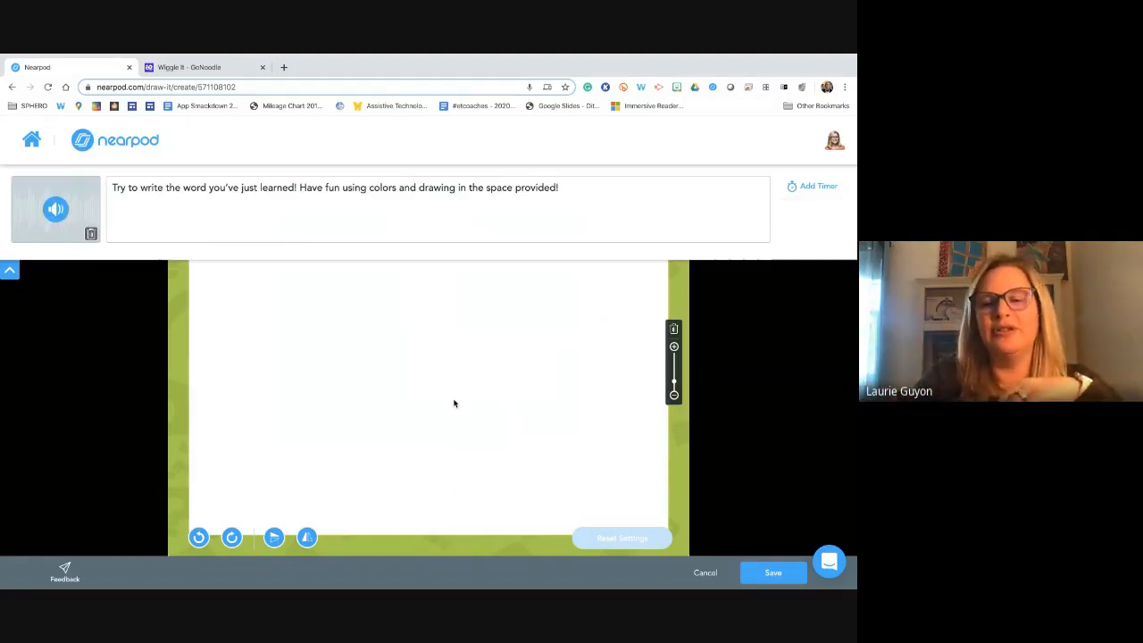
{"action": "left_click", "coordinate": [771, 573]}
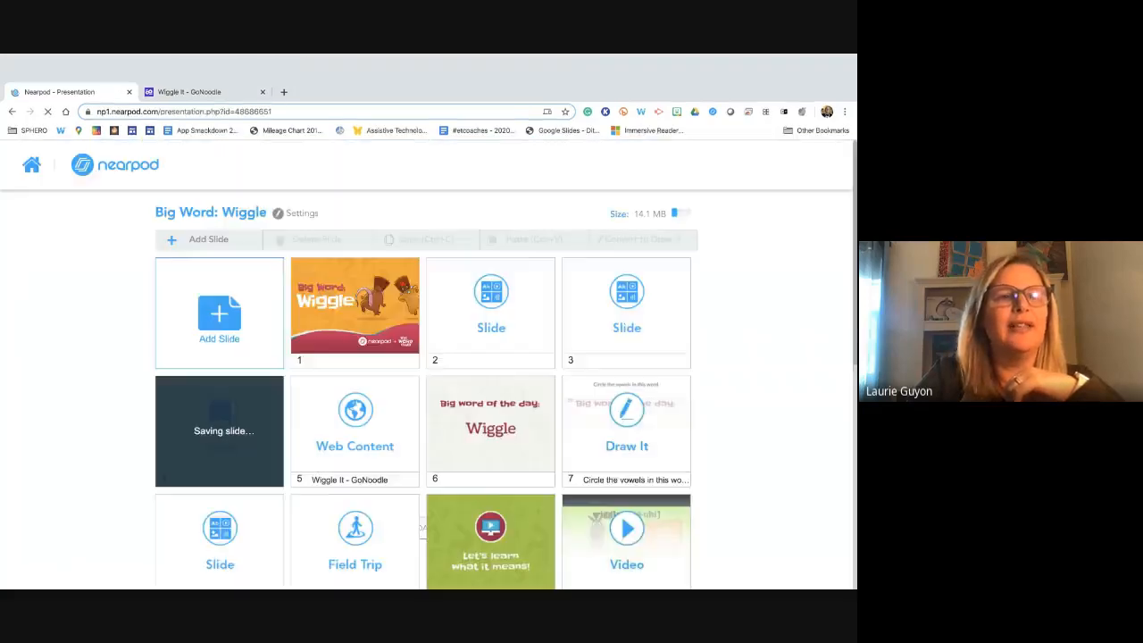
Step: Add a new Draw It activity to the lesson
{"action": "left_click", "coordinate": [32, 72]}
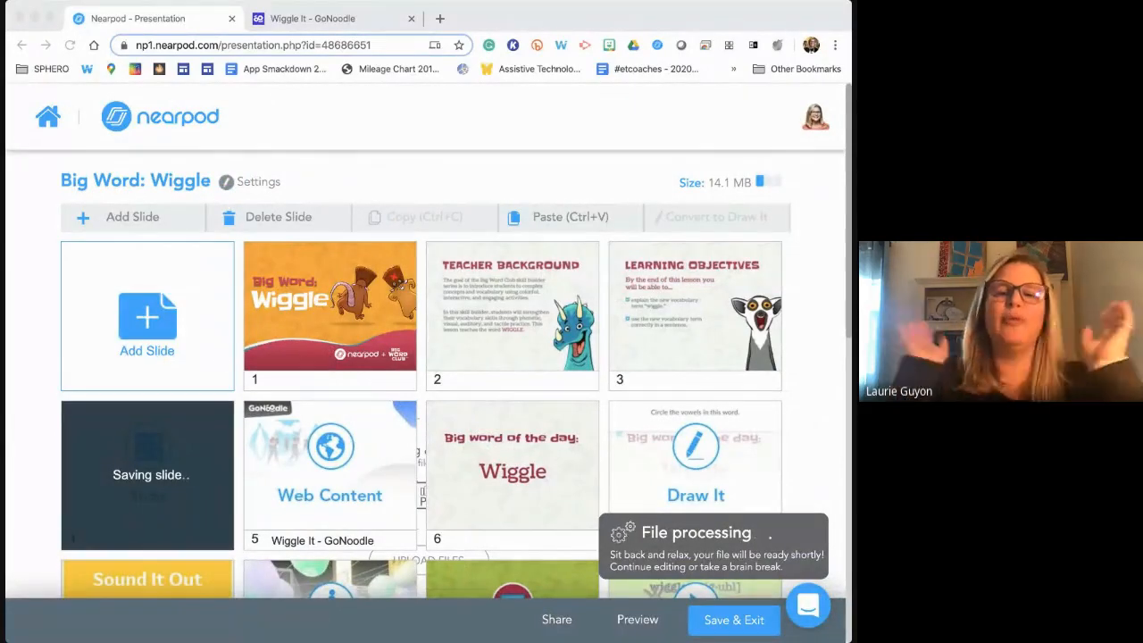
{"action": "left_click", "coordinate": [616, 202]}
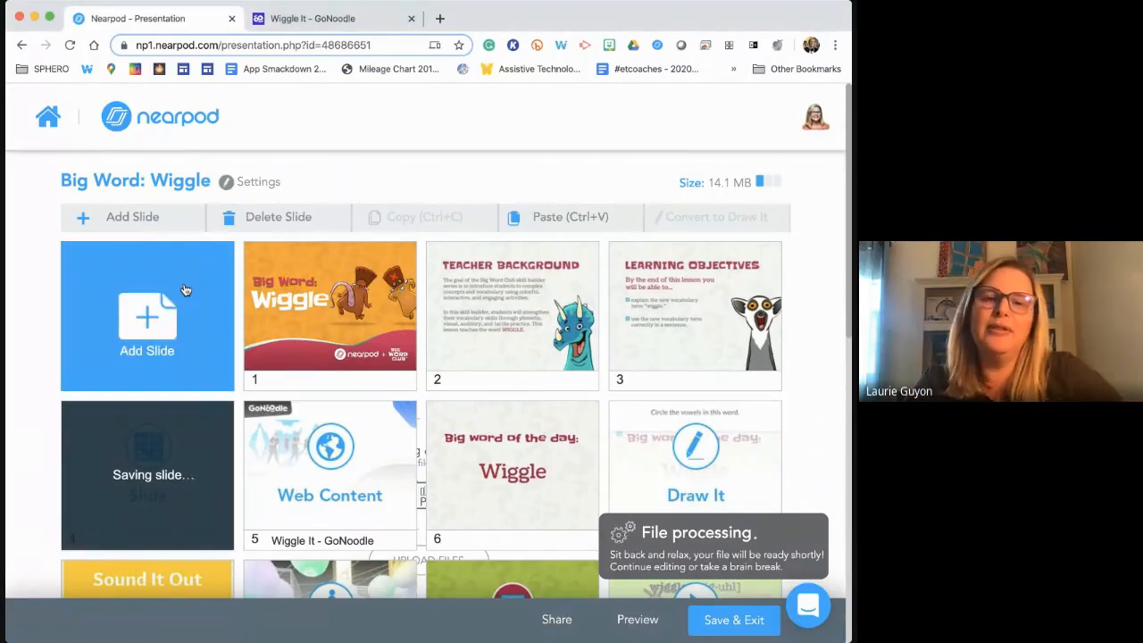
{"action": "left_click", "coordinate": [159, 311]}
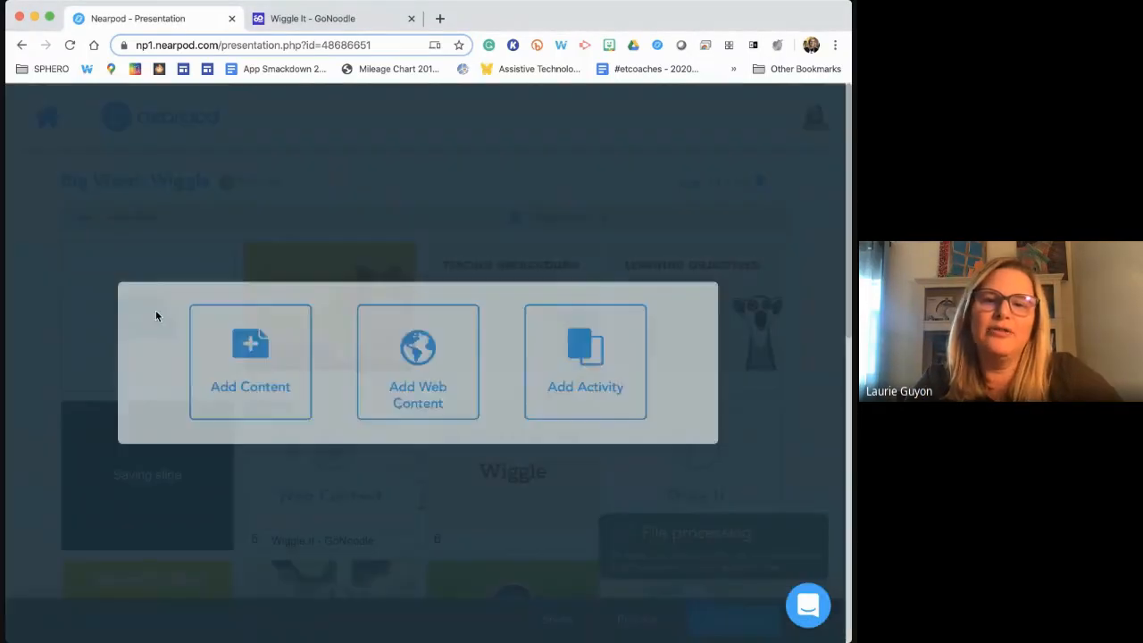
{"action": "left_click", "coordinate": [585, 357]}
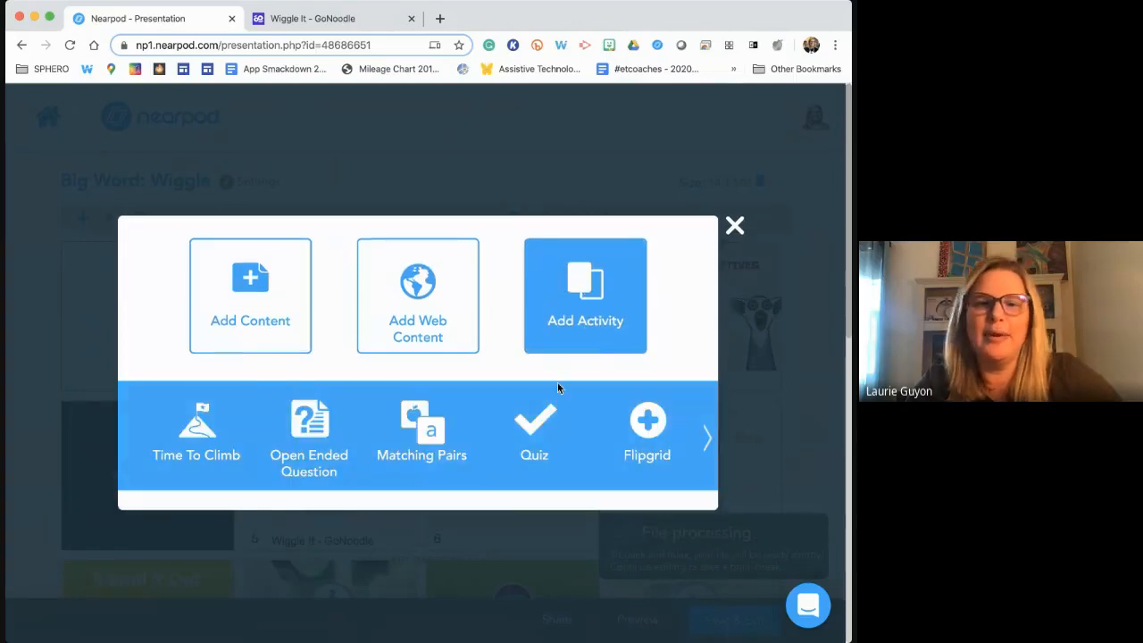
{"action": "left_click", "coordinate": [705, 438]}
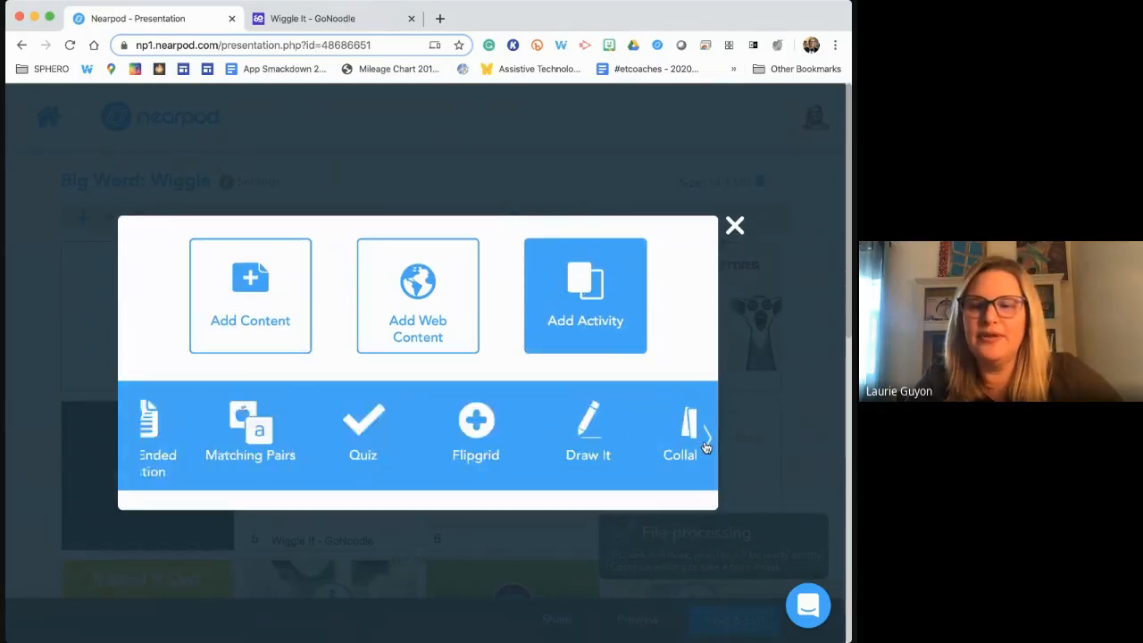
{"action": "left_click", "coordinate": [198, 432]}
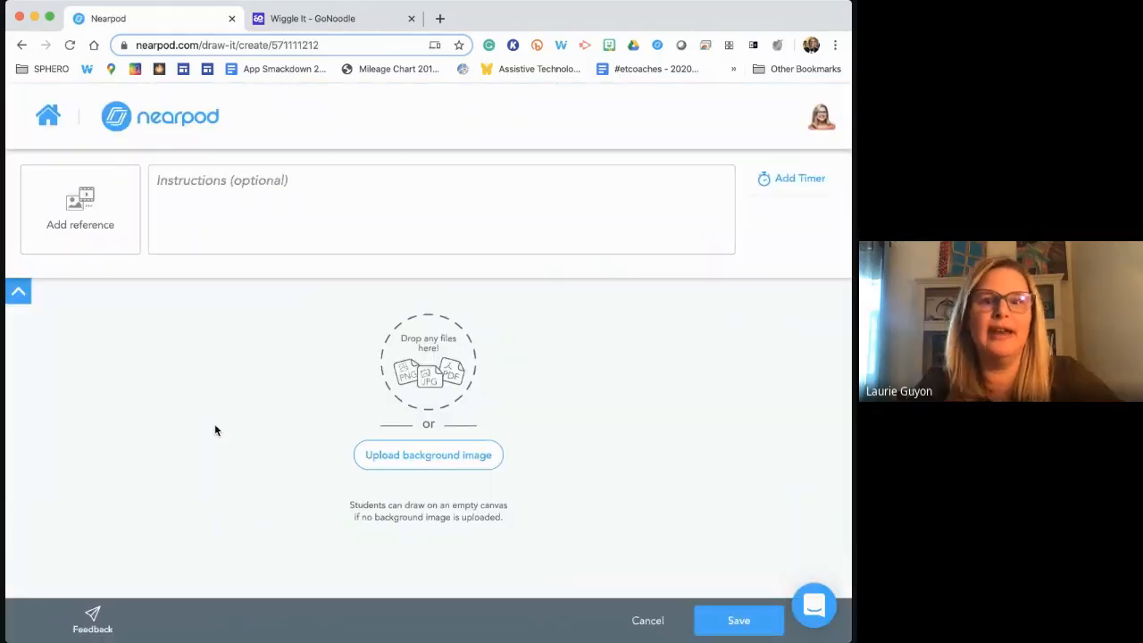
Step: Upload the HERO worksheet image from the computer as the Draw It background and collapse the instructions area to view it
{"action": "left_click", "coordinate": [426, 458]}
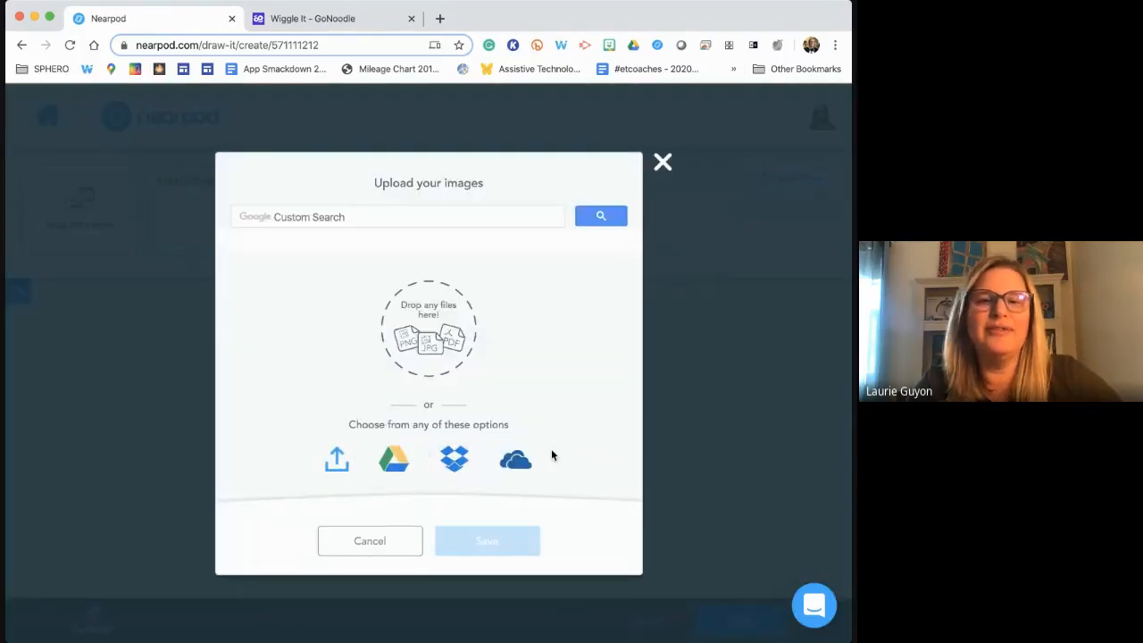
{"action": "left_click", "coordinate": [290, 208]}
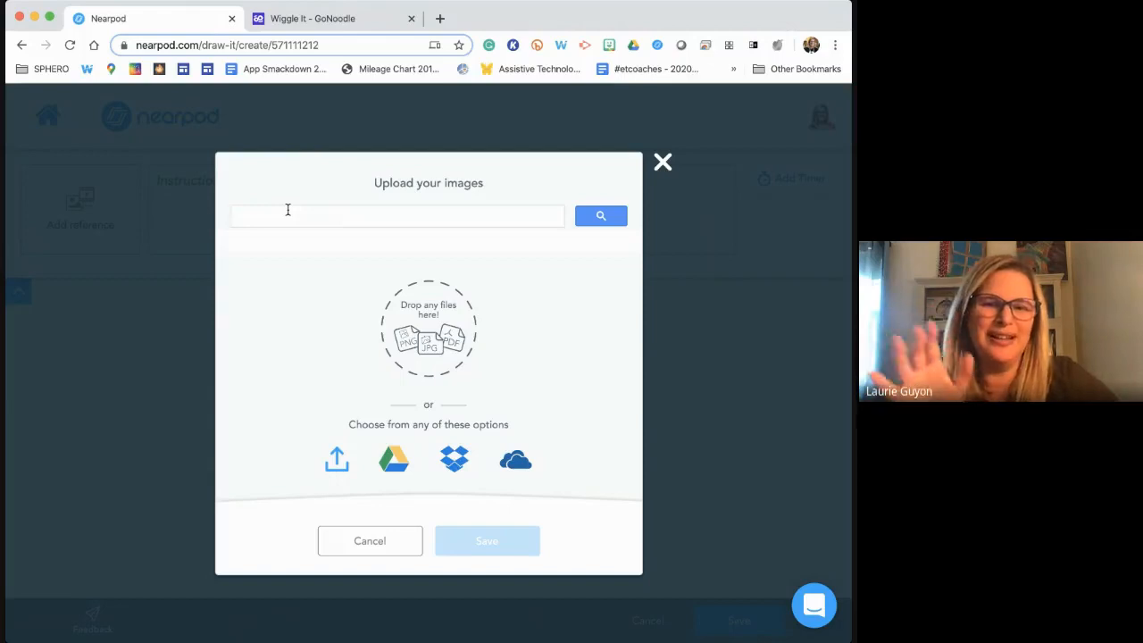
{"action": "left_click", "coordinate": [337, 461]}
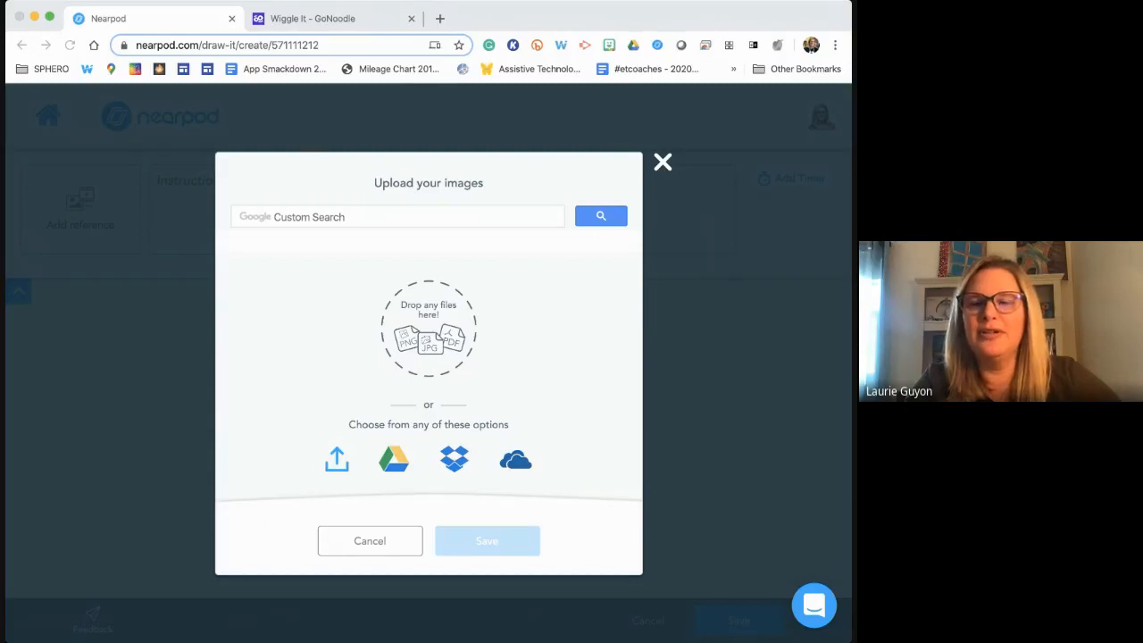
{"action": "left_click", "coordinate": [705, 376]}
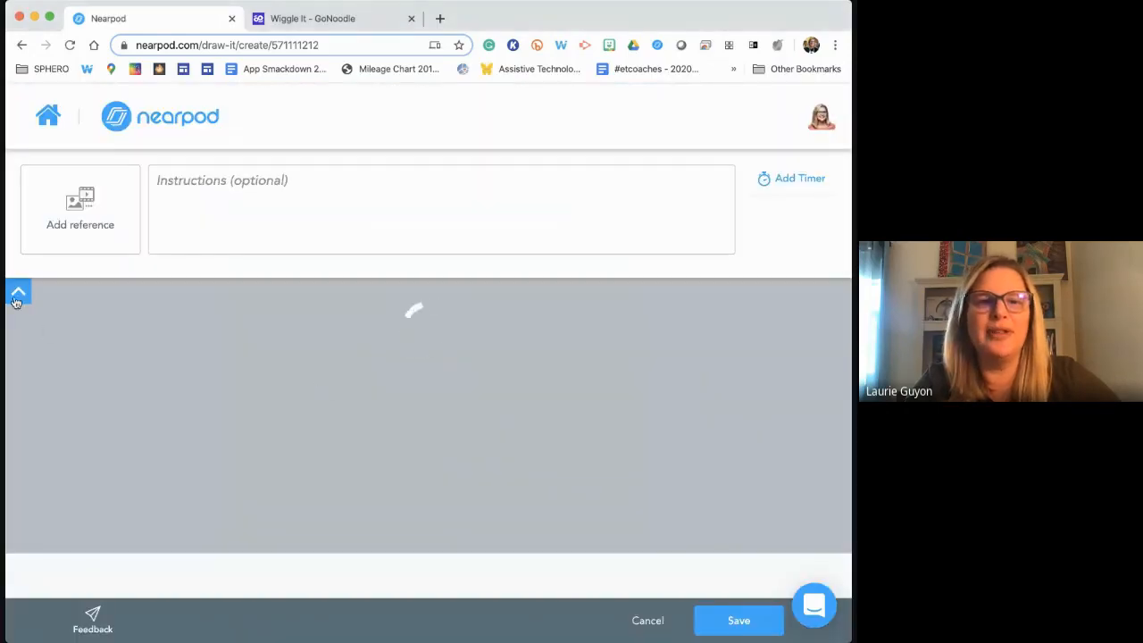
{"action": "left_click", "coordinate": [17, 295]}
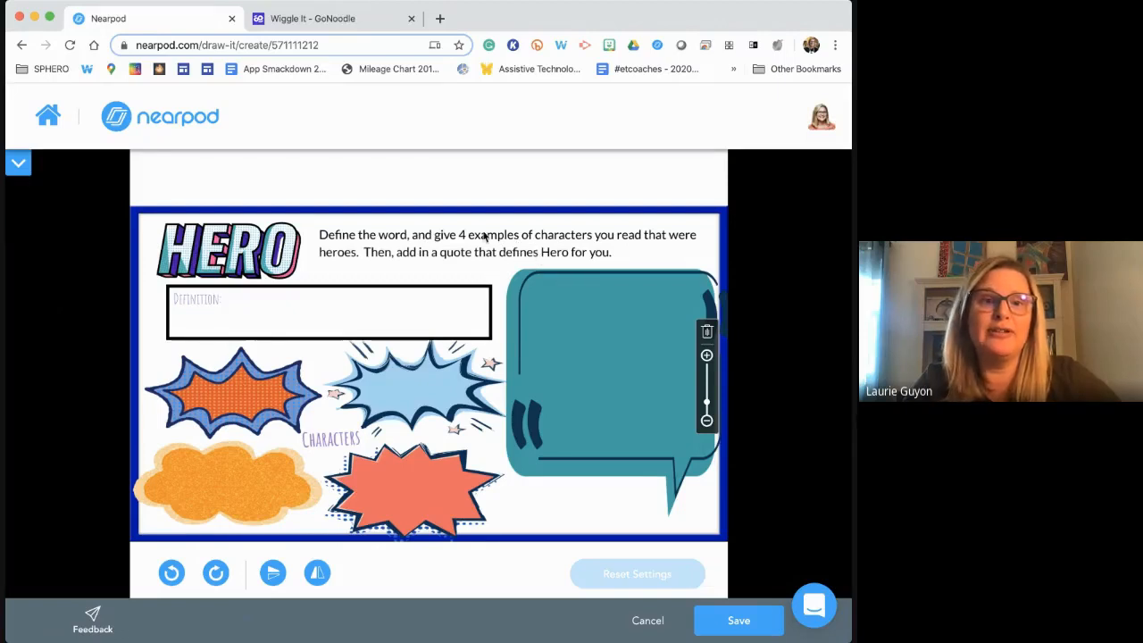
{"action": "left_click", "coordinate": [15, 170]}
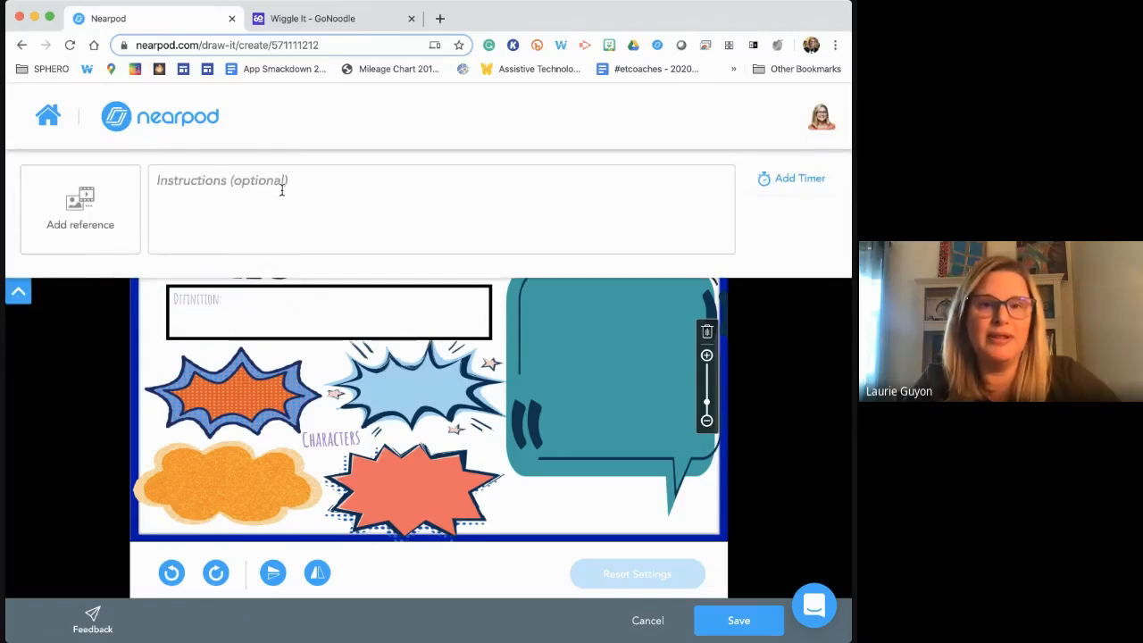
{"action": "left_click", "coordinate": [18, 291]}
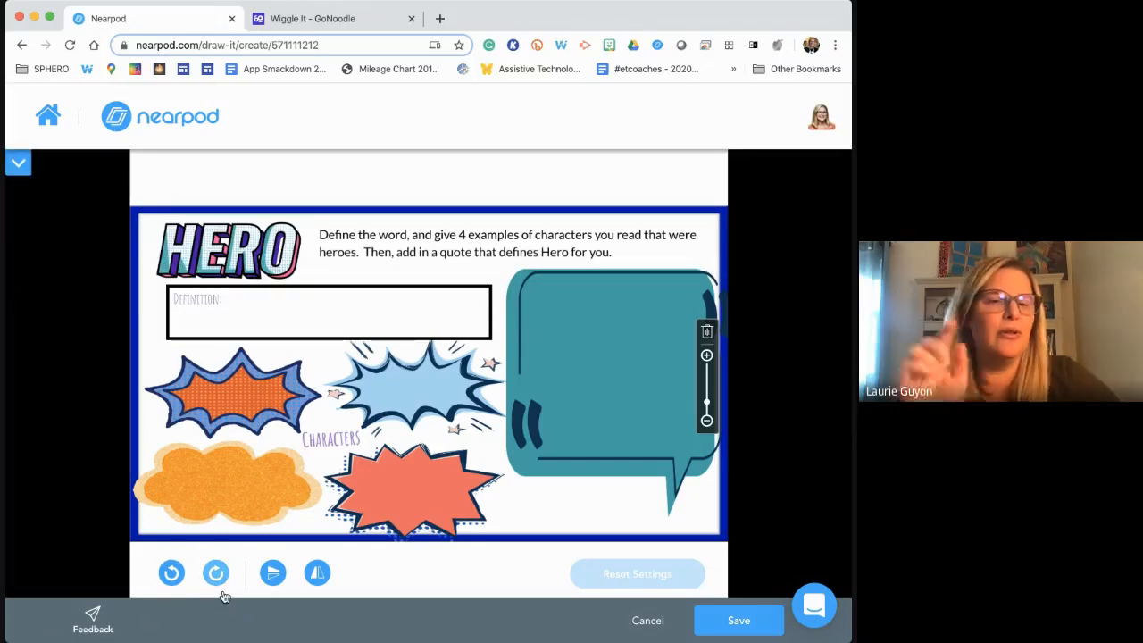
Step: Replace the HERO background with the uploaded "Today I researched..." worksheet image
{"action": "left_click", "coordinate": [706, 331]}
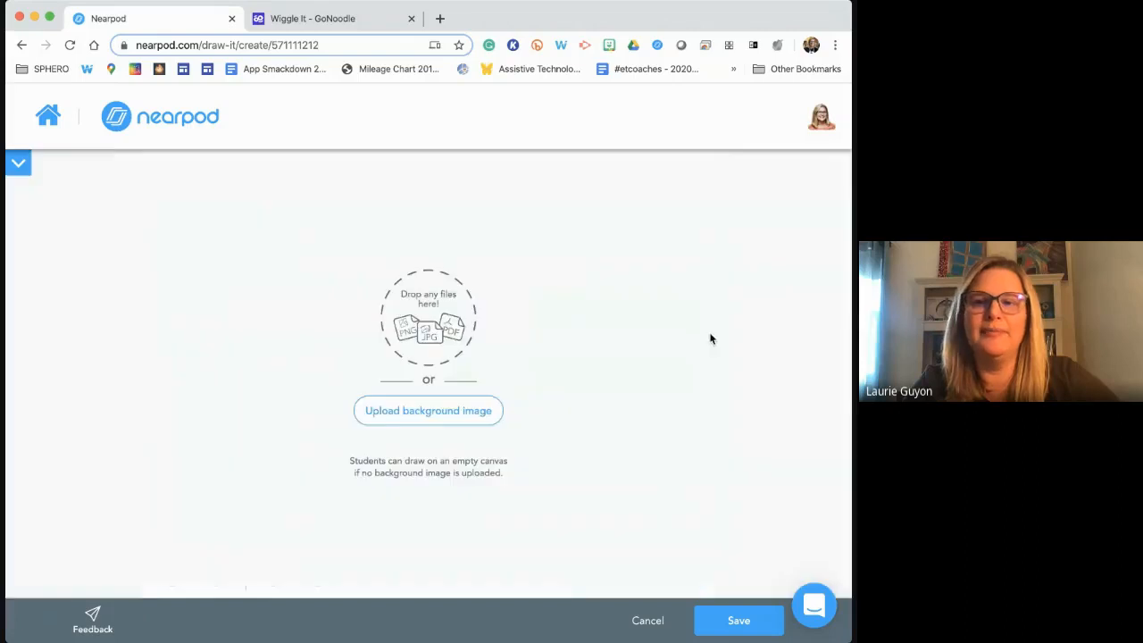
{"action": "left_click", "coordinate": [464, 411]}
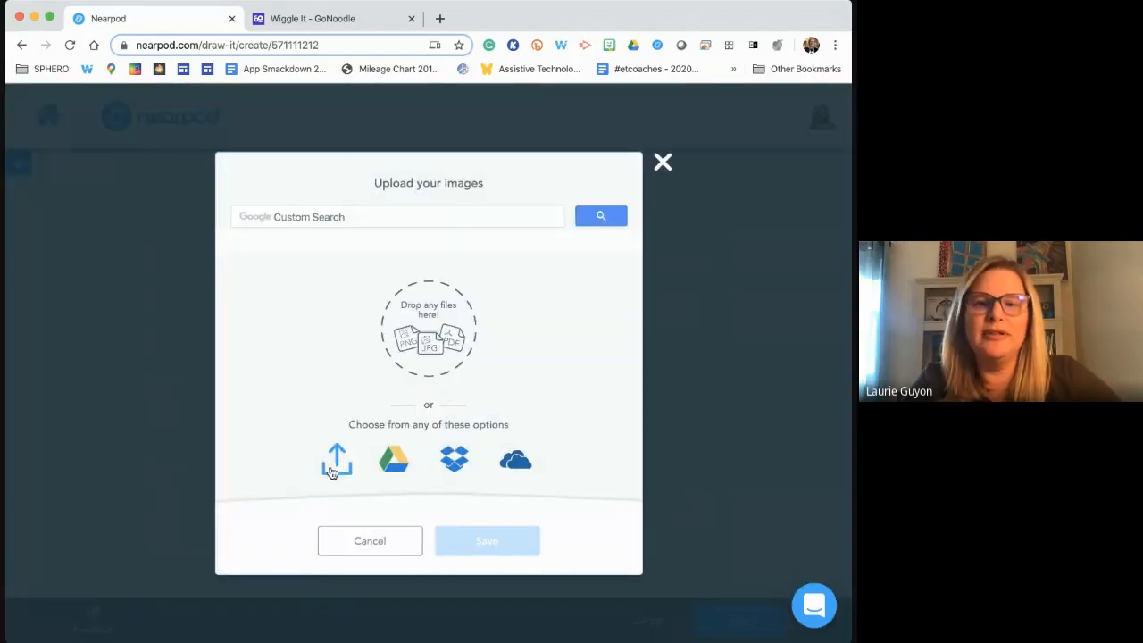
{"action": "left_click", "coordinate": [334, 465]}
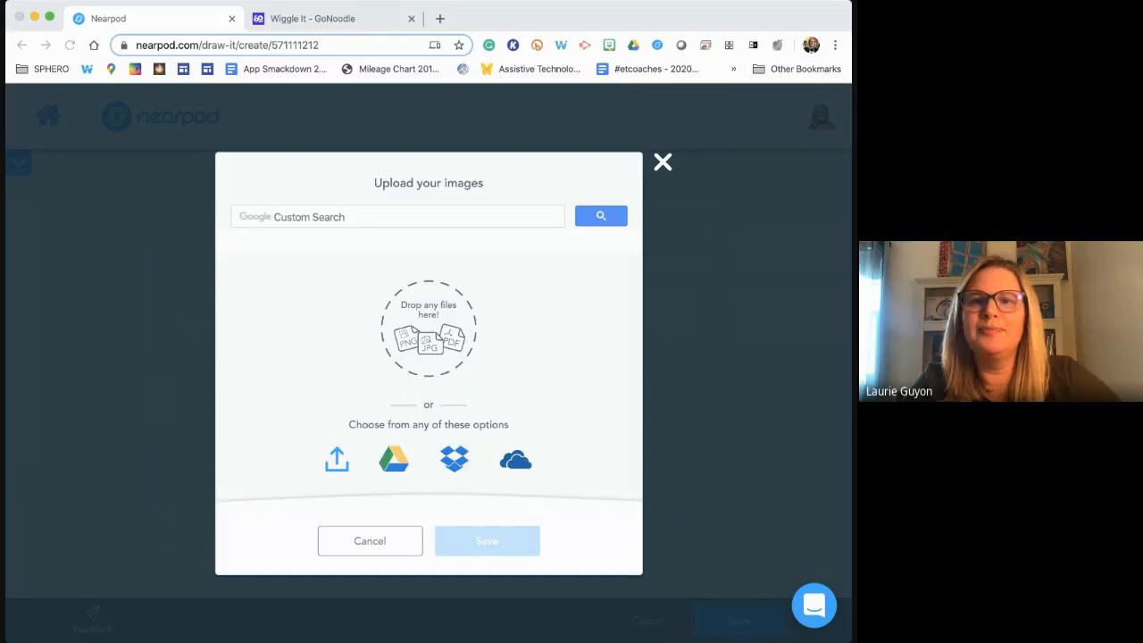
{"action": "left_click", "coordinate": [695, 372]}
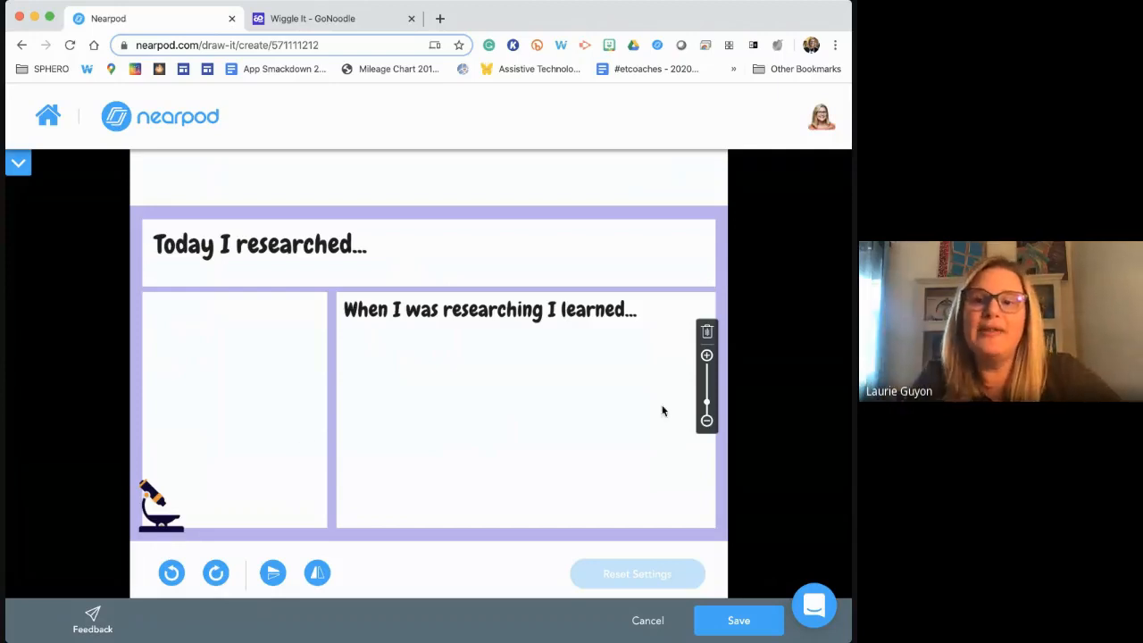
Step: Replace the research background with the uploaded photo of the "Week #2" math worksheet
{"action": "left_click", "coordinate": [708, 331]}
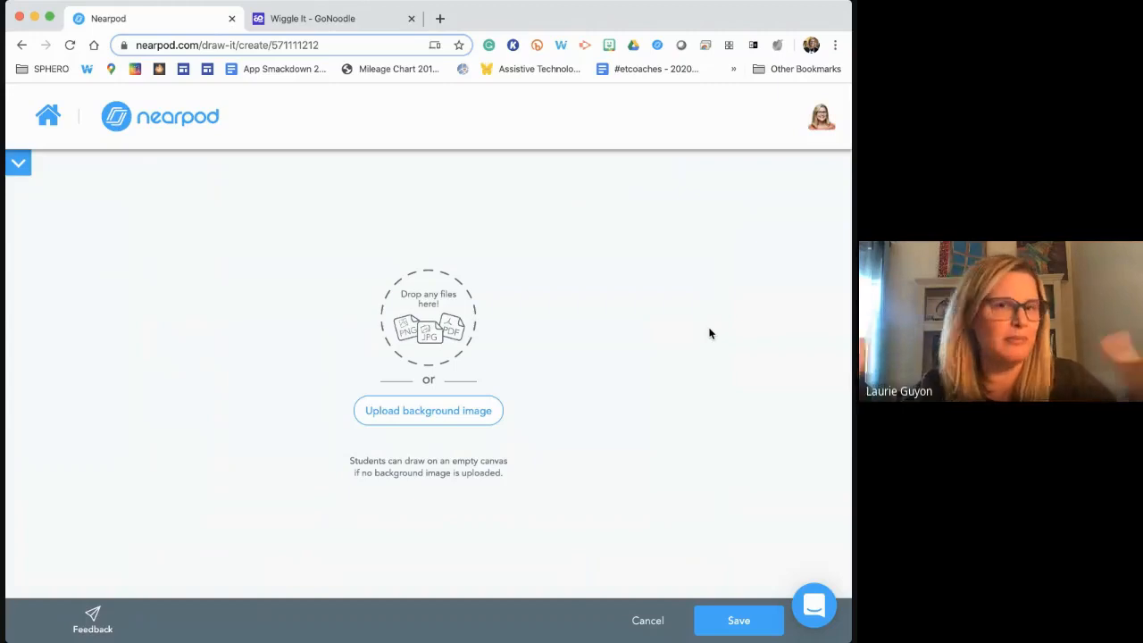
{"action": "left_click", "coordinate": [402, 413]}
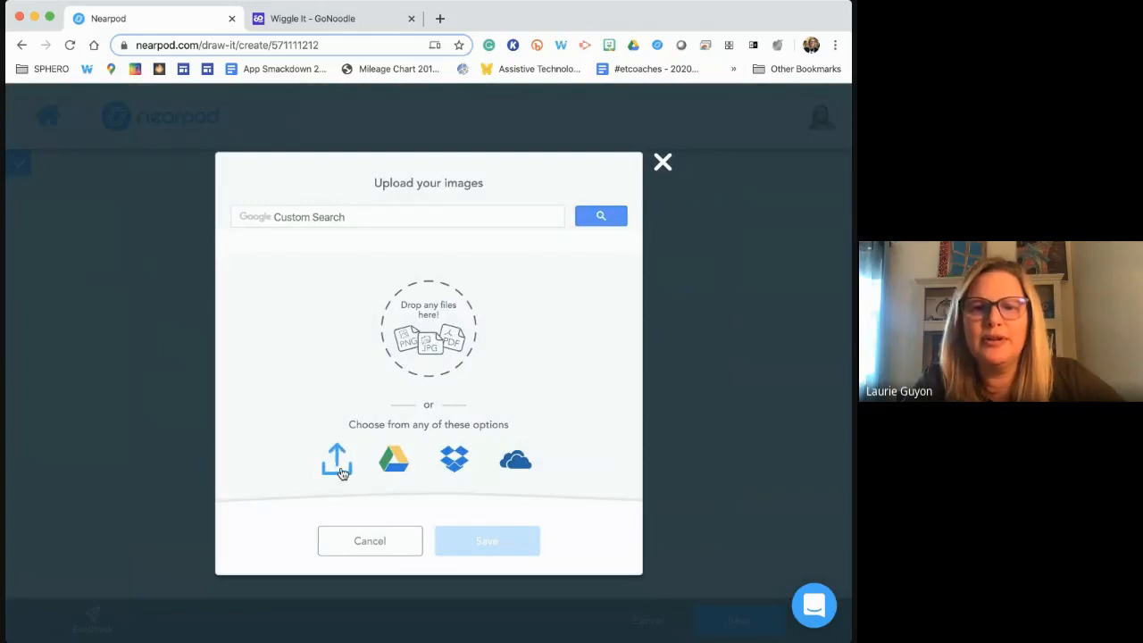
{"action": "left_click", "coordinate": [340, 472]}
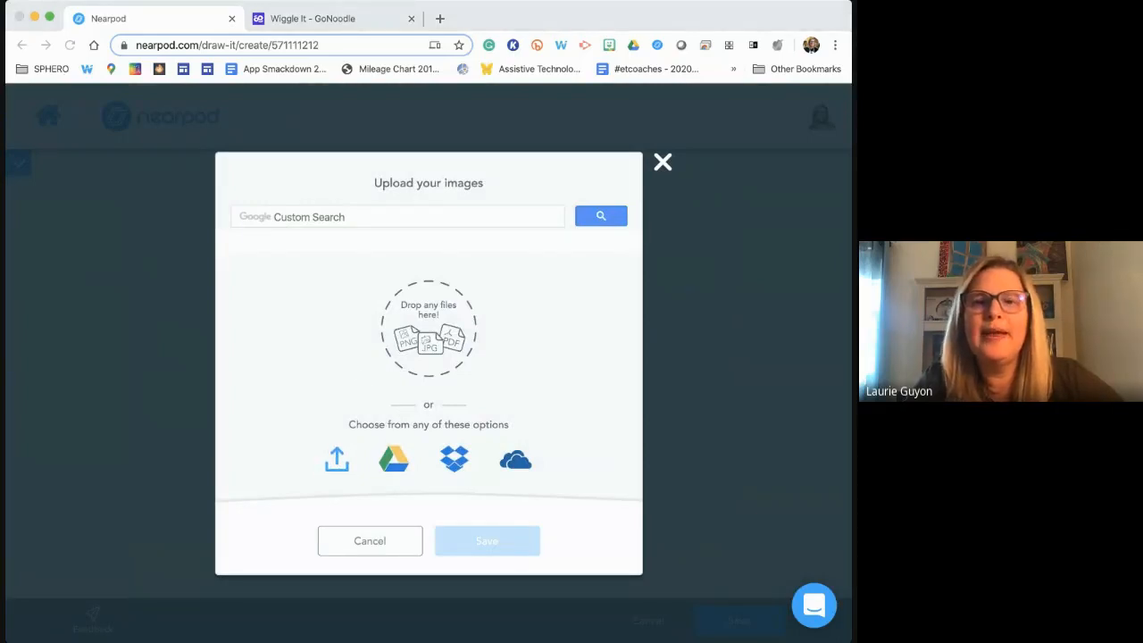
{"action": "left_click", "coordinate": [695, 377]}
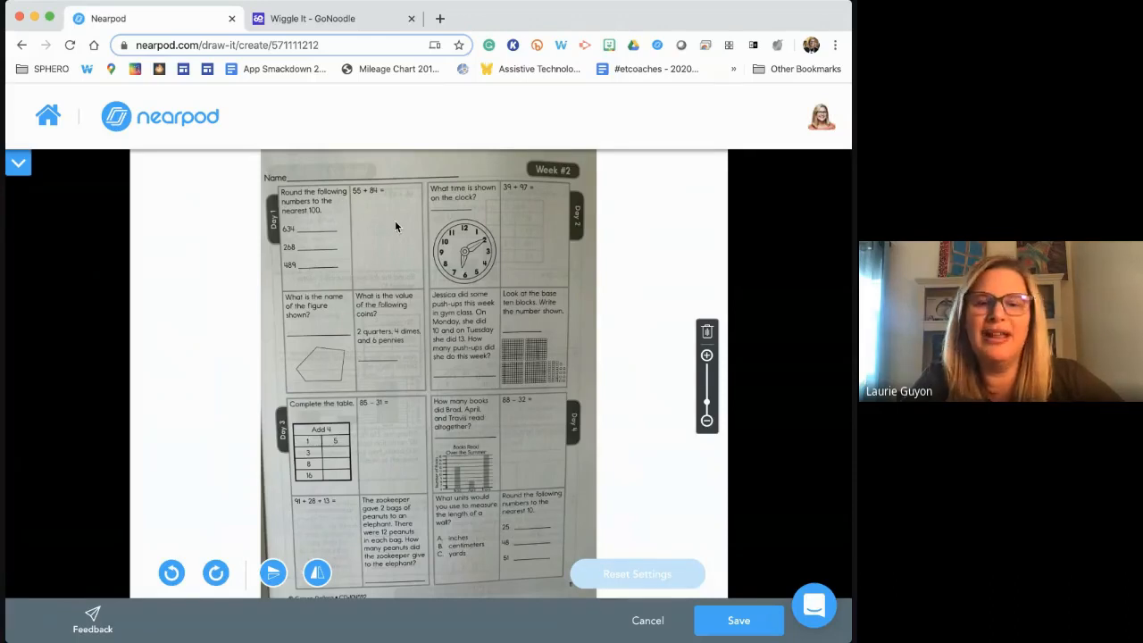
Step: Replace the math worksheet background with the uploaded "Label the foods as healthy or unhealthy." image and save the Draw It
{"action": "left_click", "coordinate": [707, 331]}
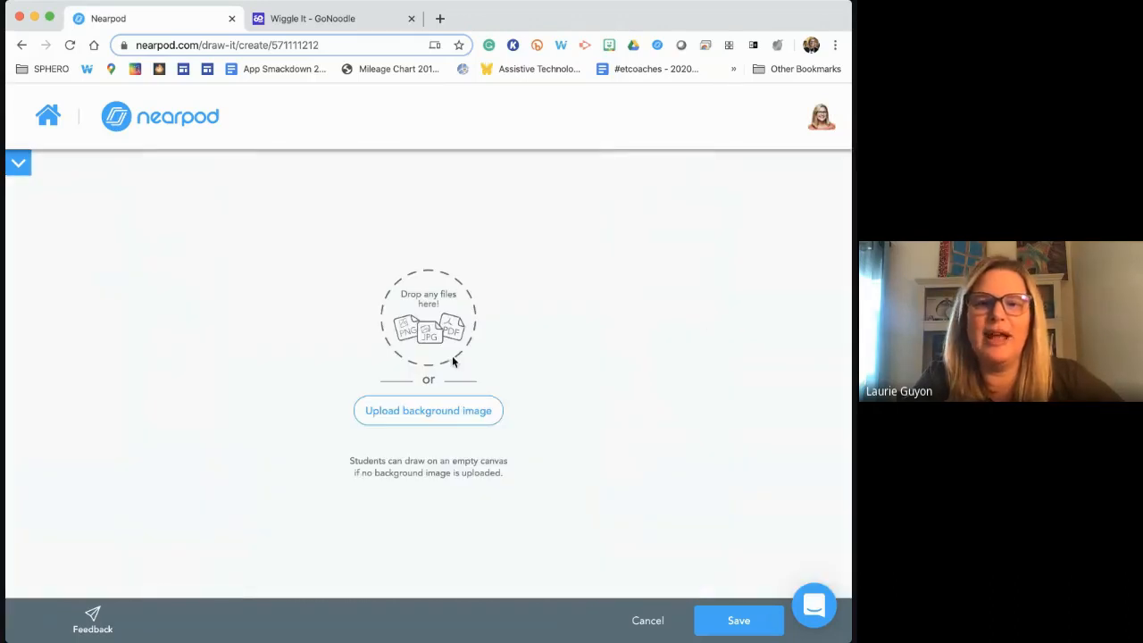
{"action": "left_click", "coordinate": [430, 411]}
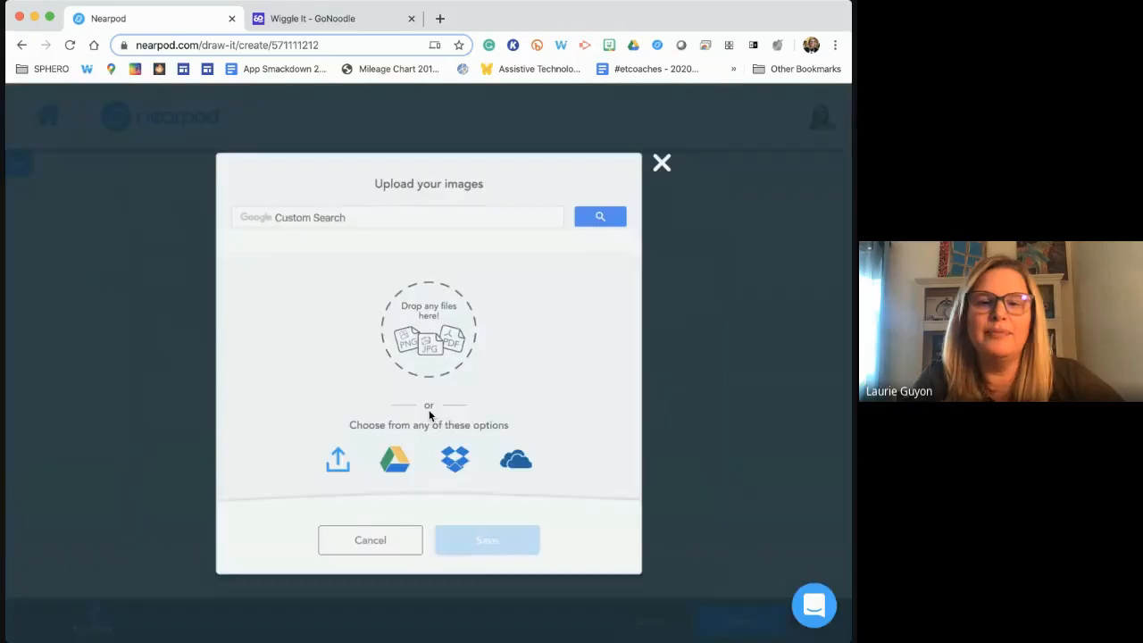
{"action": "left_click", "coordinate": [336, 461]}
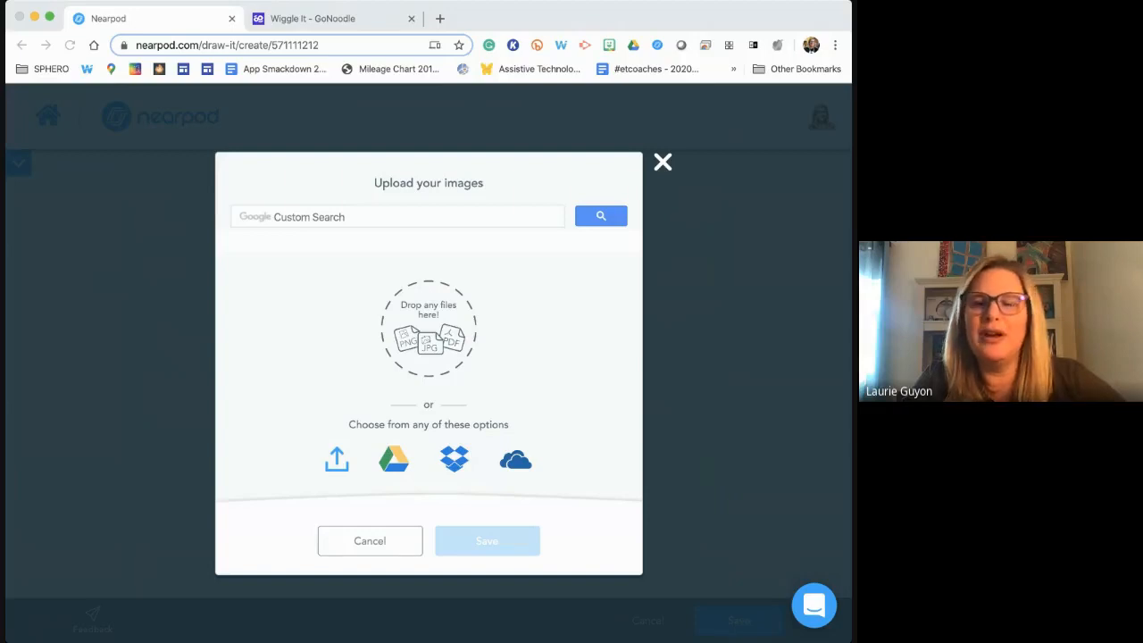
{"action": "left_click", "coordinate": [595, 458]}
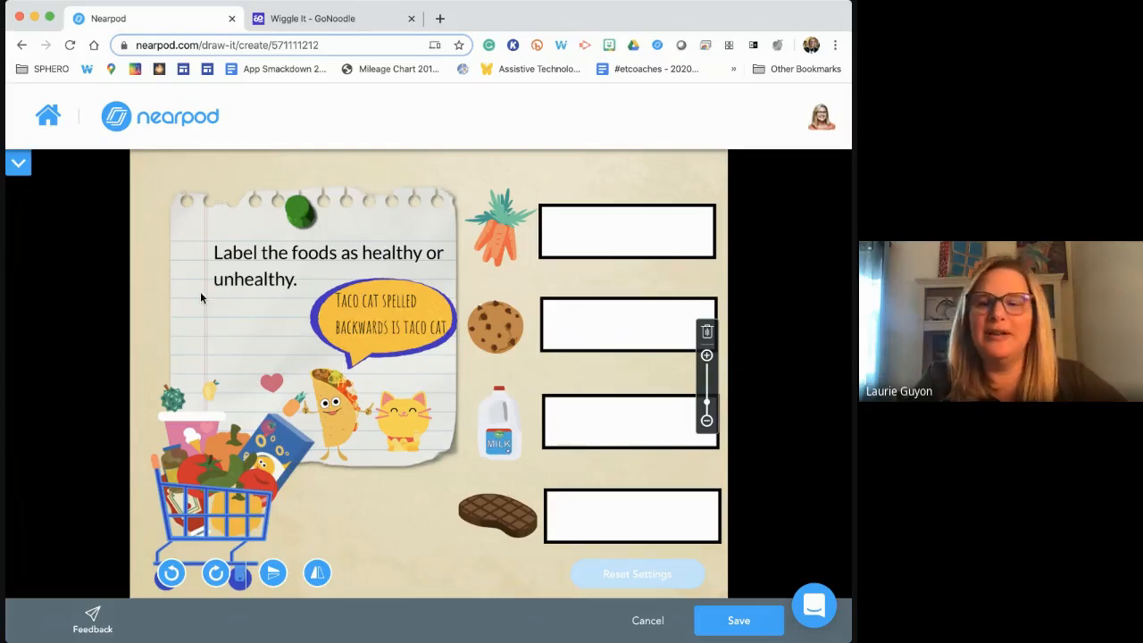
{"action": "left_click", "coordinate": [736, 628]}
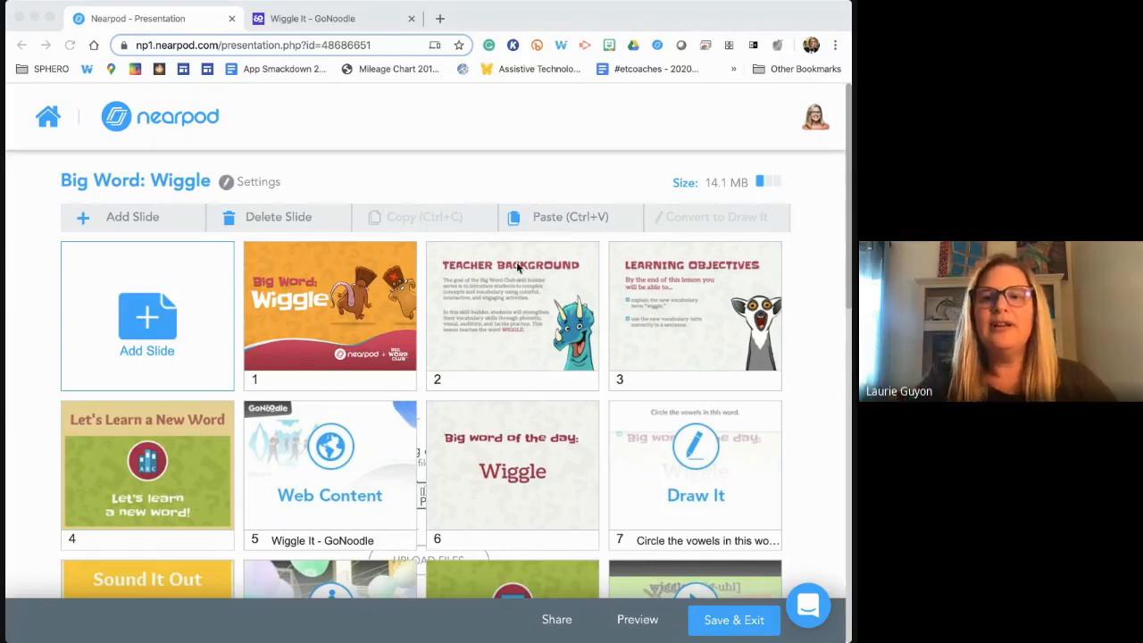
Step: Start a new Quiz activity with the question "What is the definition of wiggle?" and discard it without saving
{"action": "left_click", "coordinate": [149, 329]}
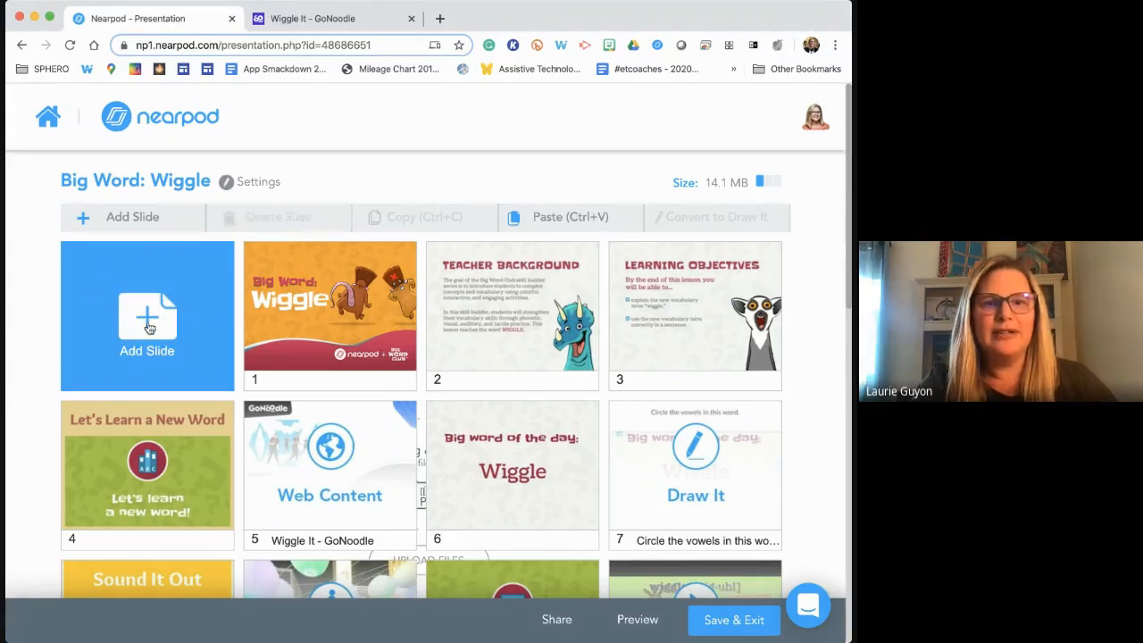
{"action": "left_click", "coordinate": [587, 358]}
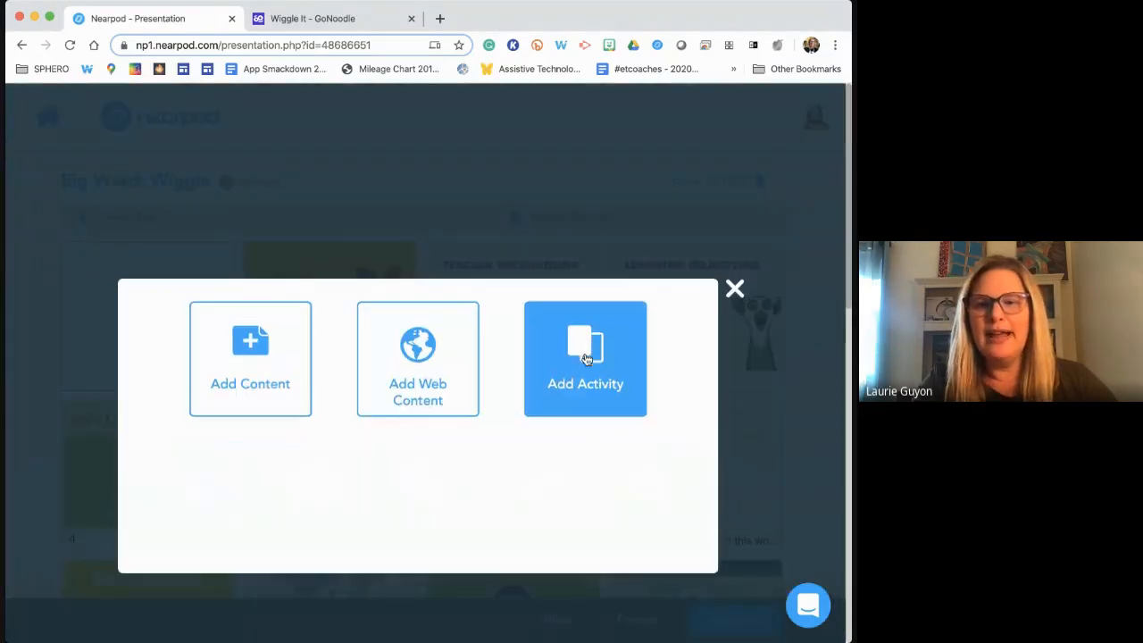
{"action": "left_click", "coordinate": [534, 436]}
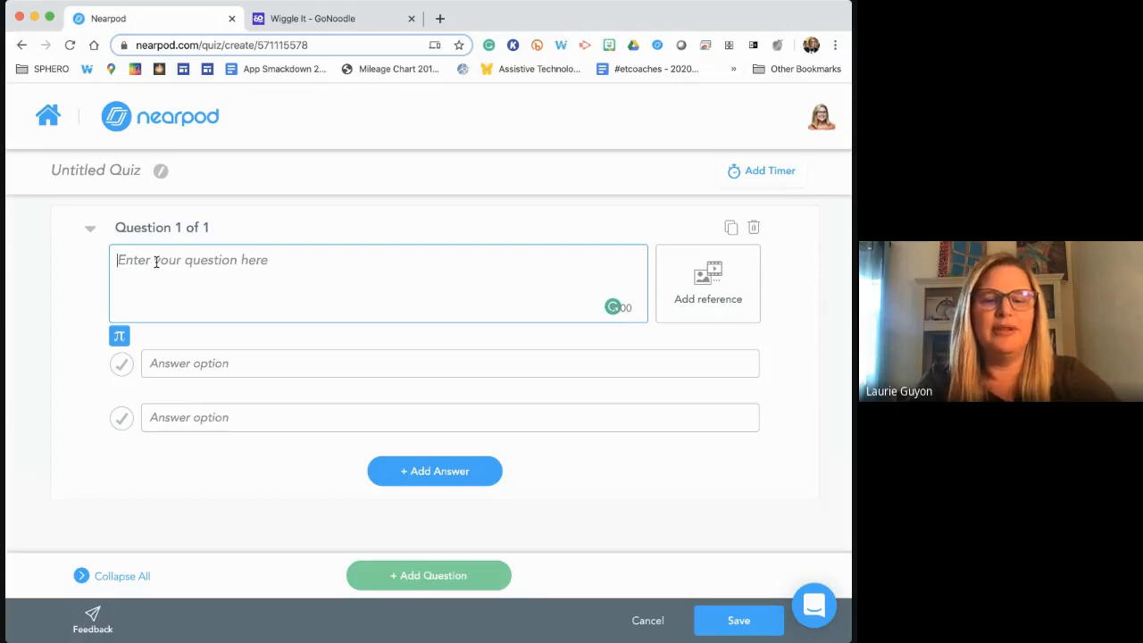
{"action": "type", "text": "What is the d"}
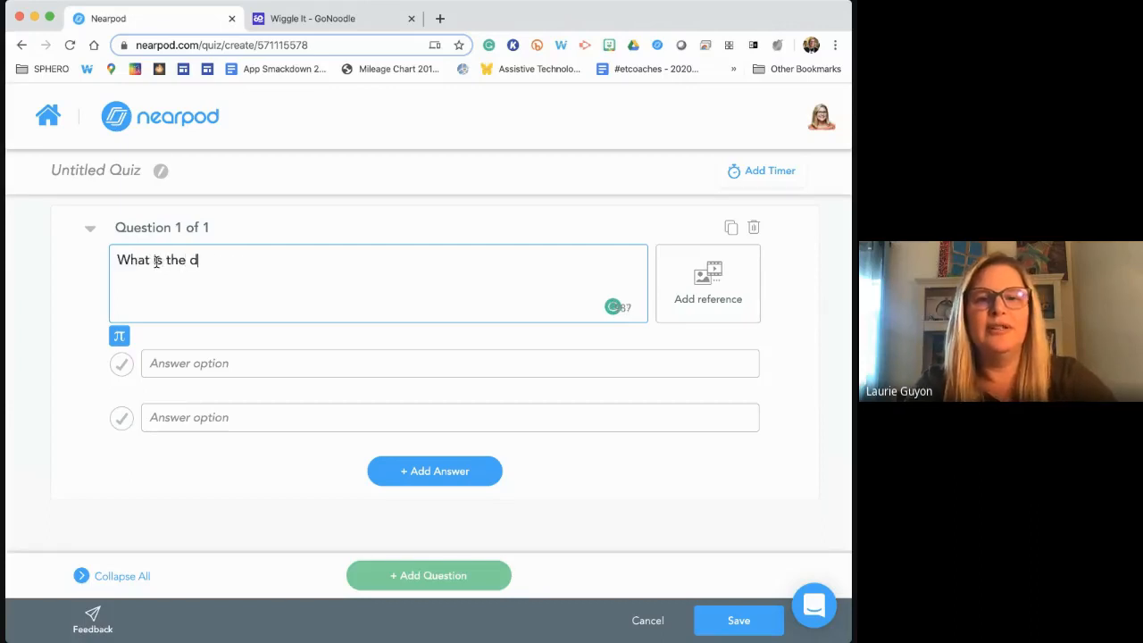
{"action": "type", "text": "eifinitio"}
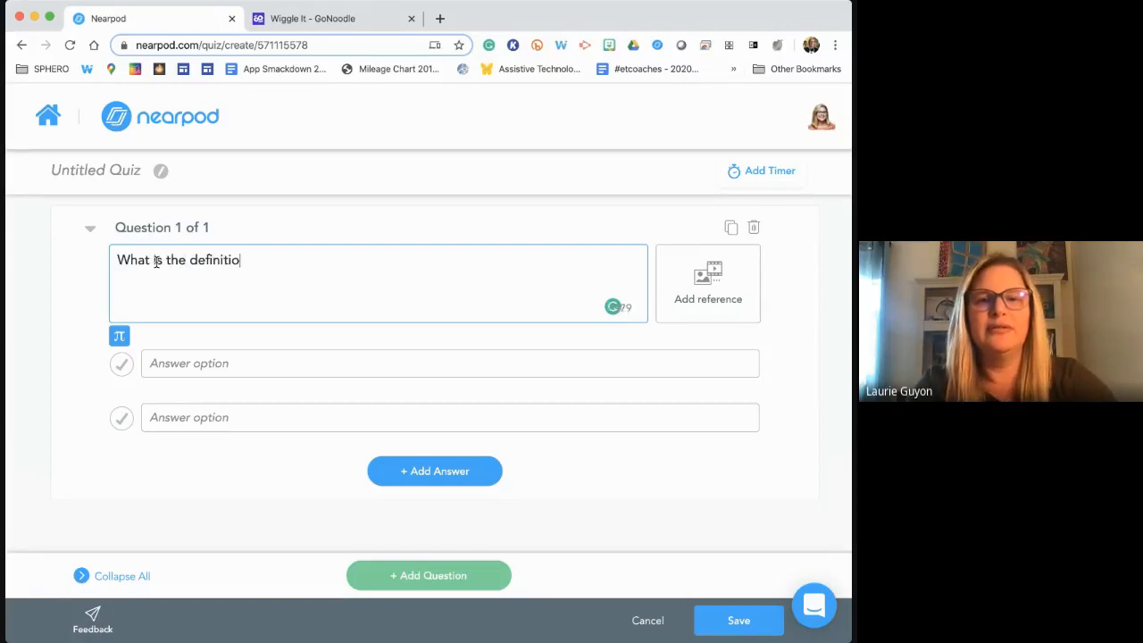
{"action": "type", "text": "n of wiggle?"}
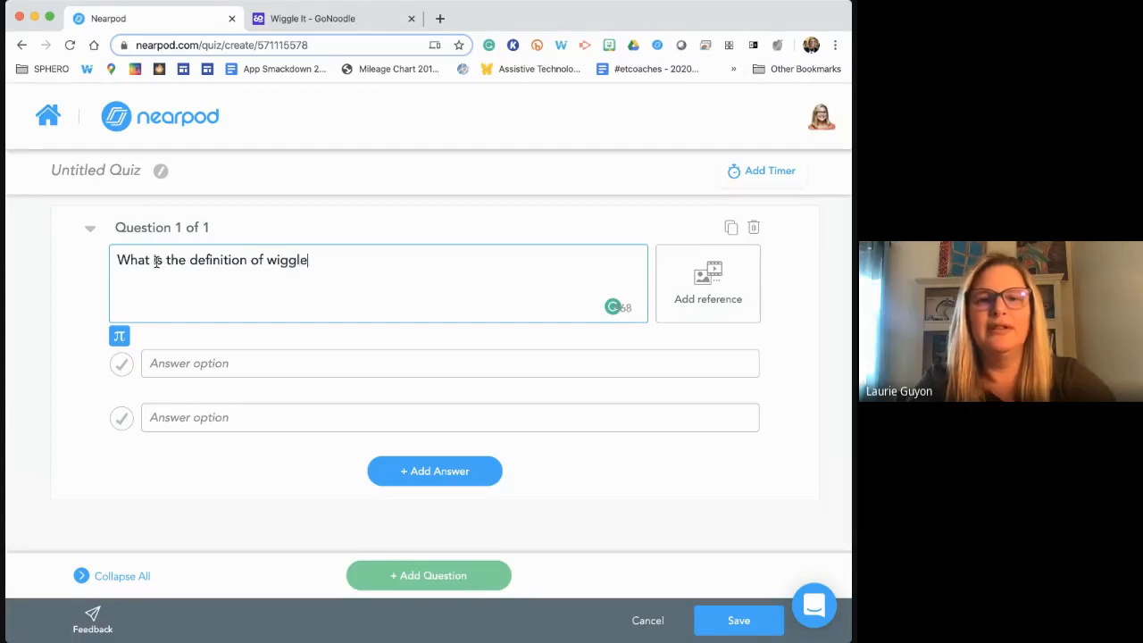
{"action": "left_click", "coordinate": [175, 369]}
{"action": "left_click", "coordinate": [169, 414]}
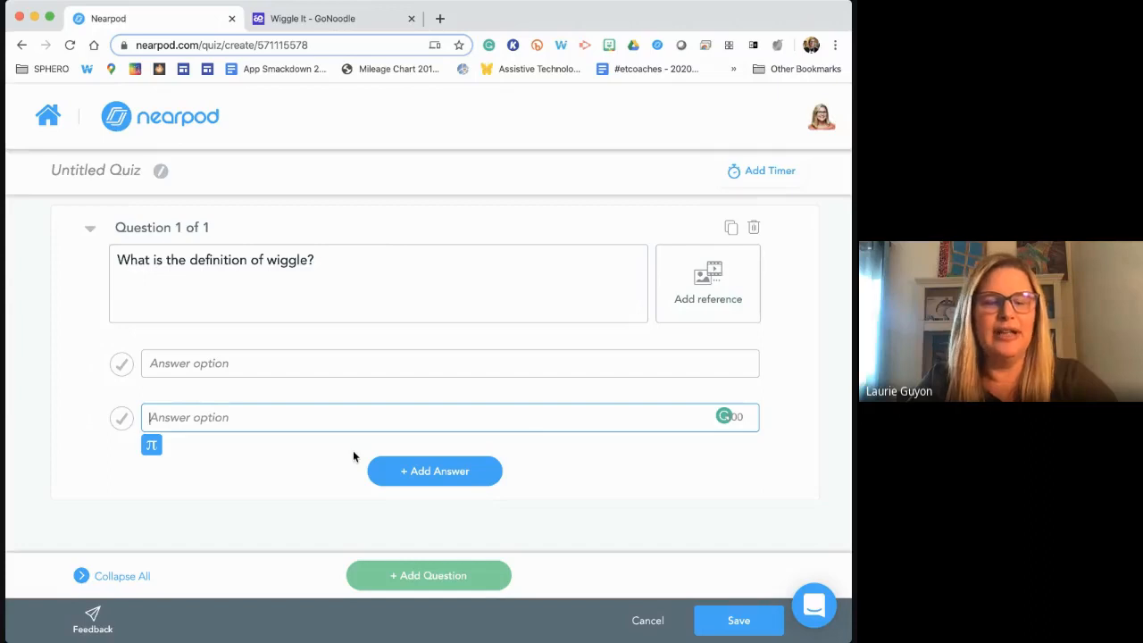
{"action": "left_click", "coordinate": [650, 620]}
{"action": "left_click", "coordinate": [500, 384]}
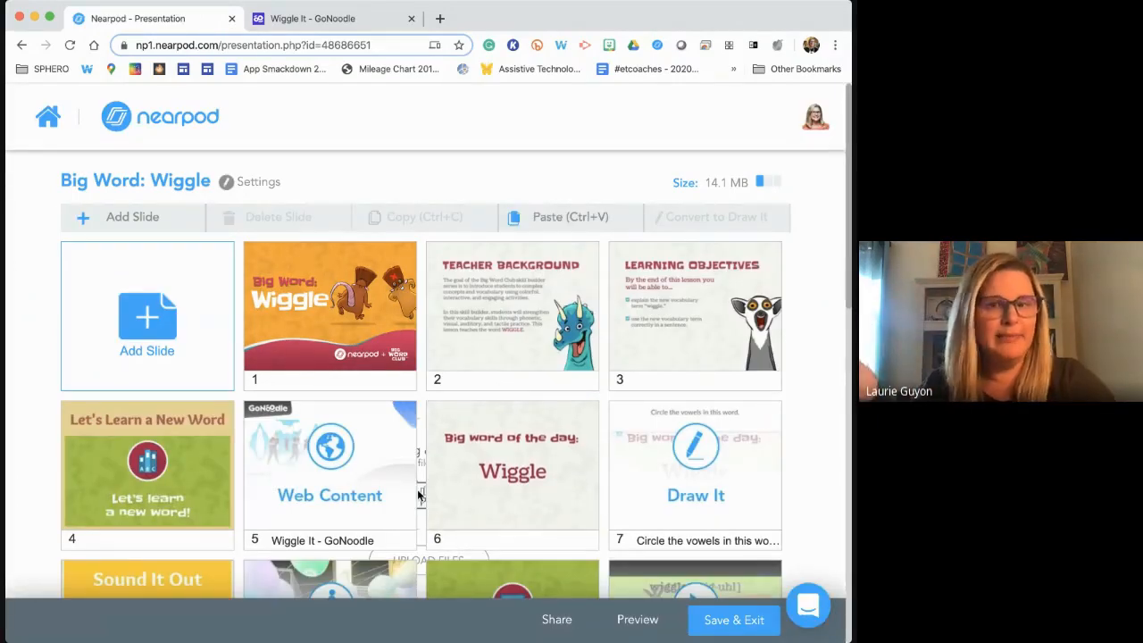
Step: Check the images in the slide 15 slideshow, and save and exit the lesson
{"action": "scroll", "coordinate": [419, 495], "scroll_direction": "down", "scroll_amount": 1}
{"action": "scroll", "coordinate": [420, 496], "scroll_direction": "down", "scroll_amount": 3}
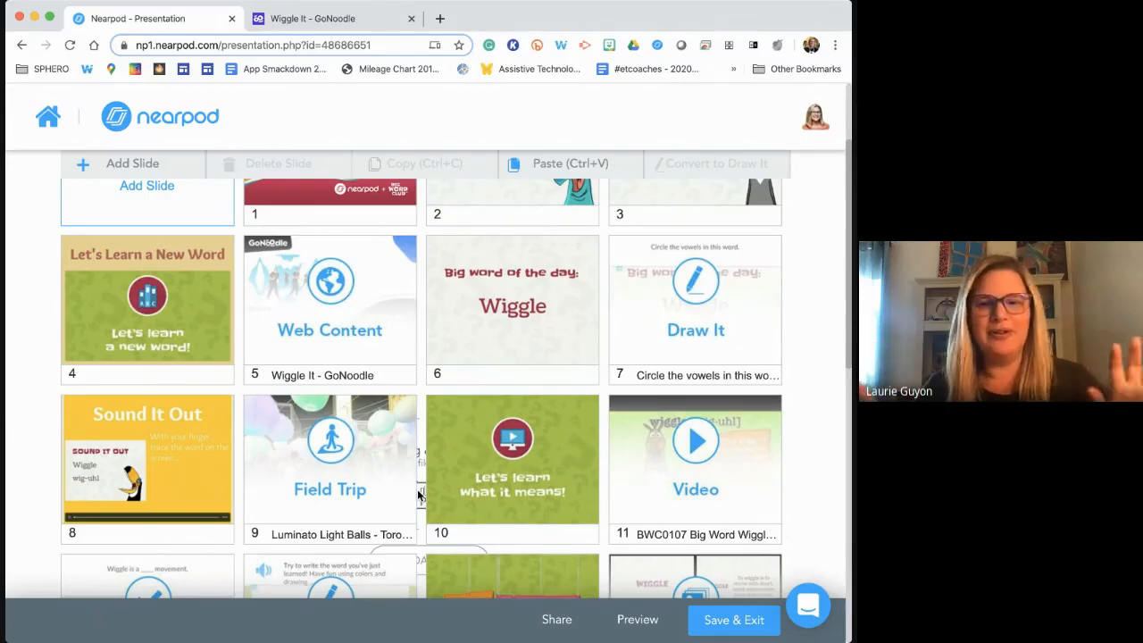
{"action": "scroll", "coordinate": [418, 496], "scroll_direction": "down", "scroll_amount": 2}
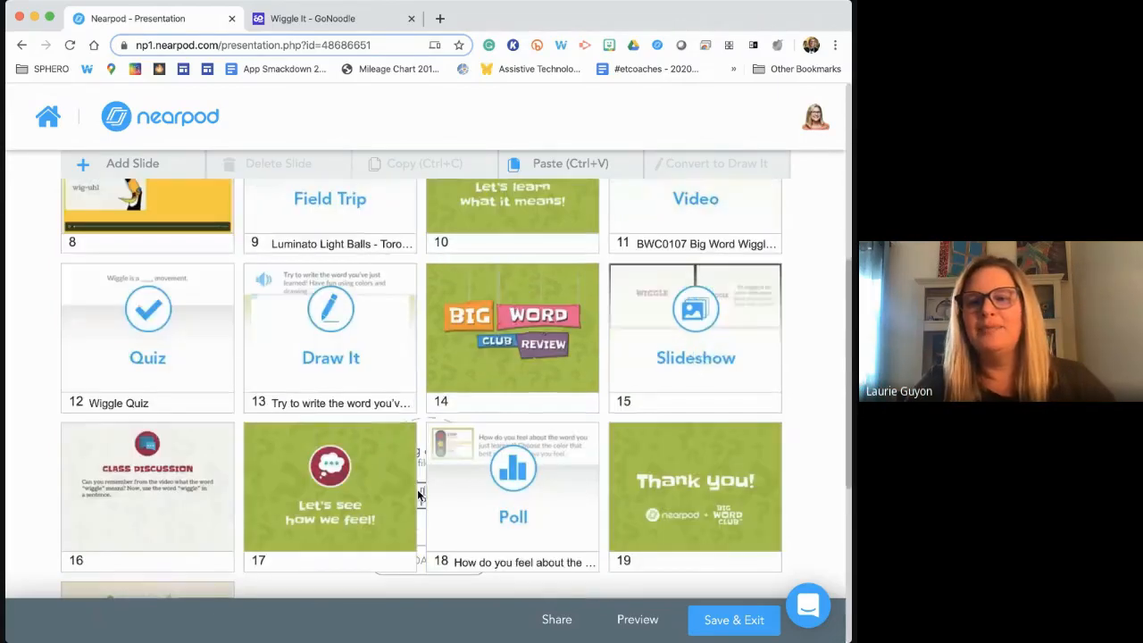
{"action": "left_click", "coordinate": [696, 345]}
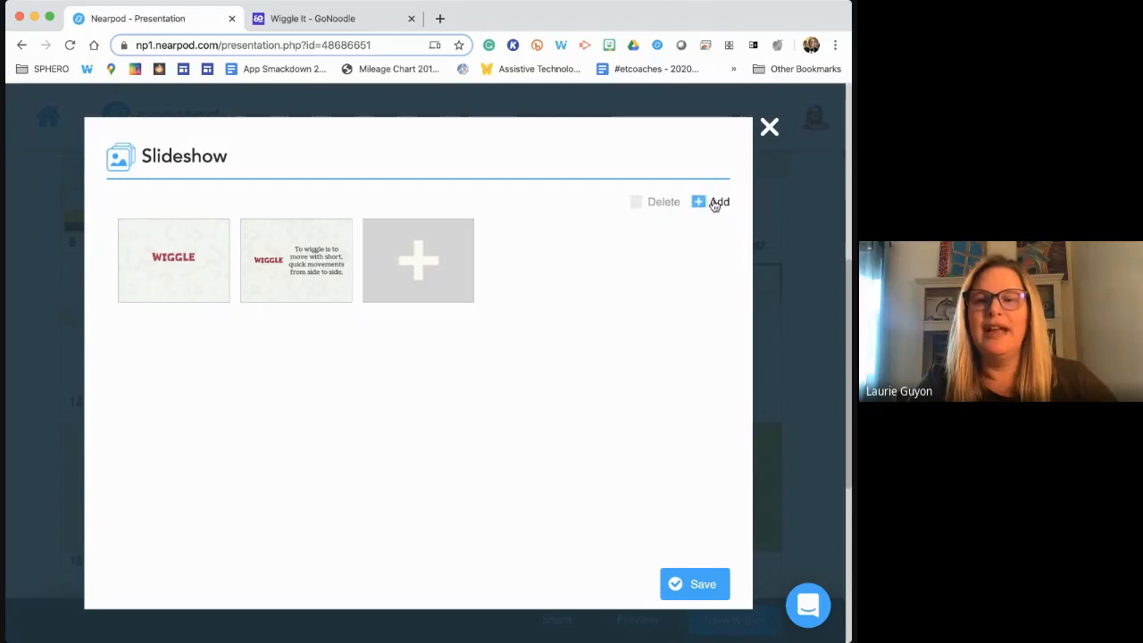
{"action": "left_click", "coordinate": [769, 126]}
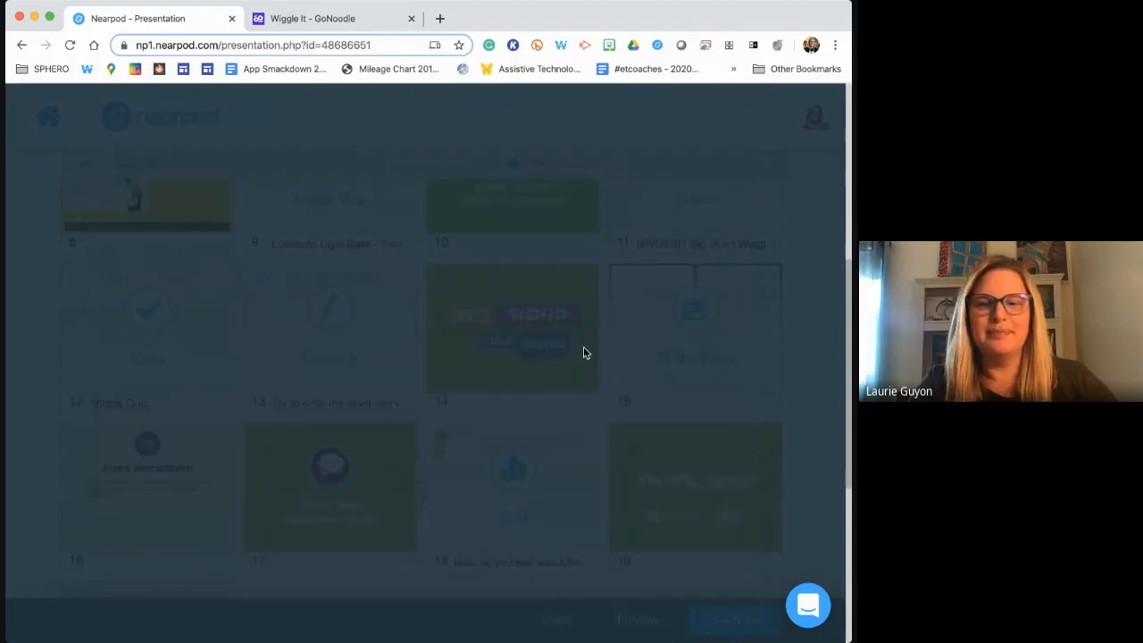
{"action": "scroll", "coordinate": [583, 349], "scroll_direction": "down", "scroll_amount": 3}
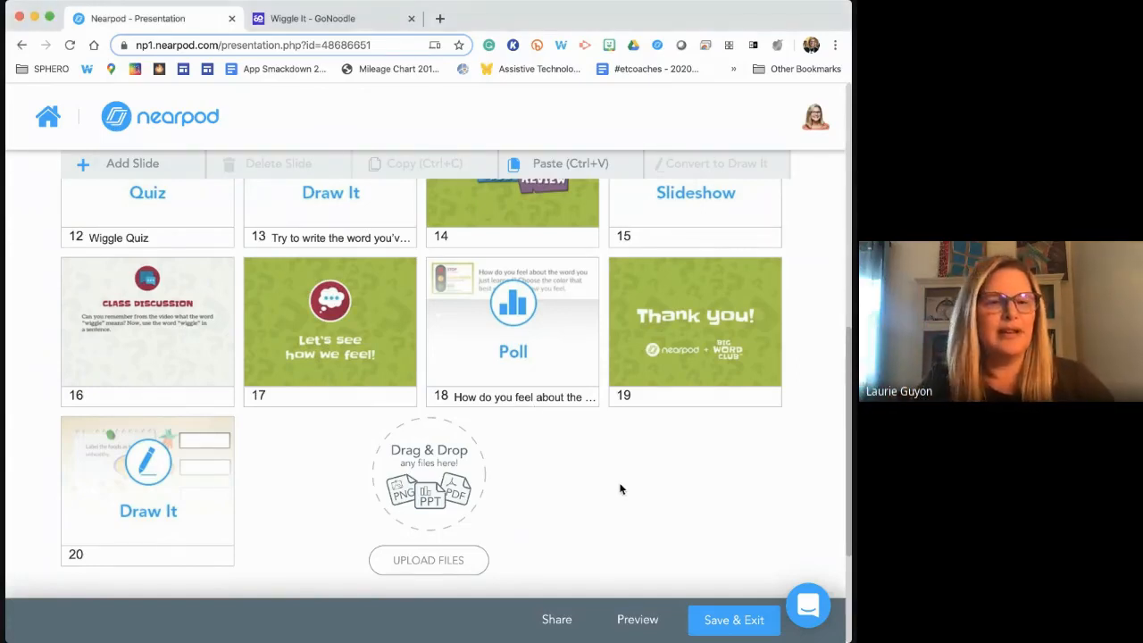
{"action": "left_click", "coordinate": [732, 620]}
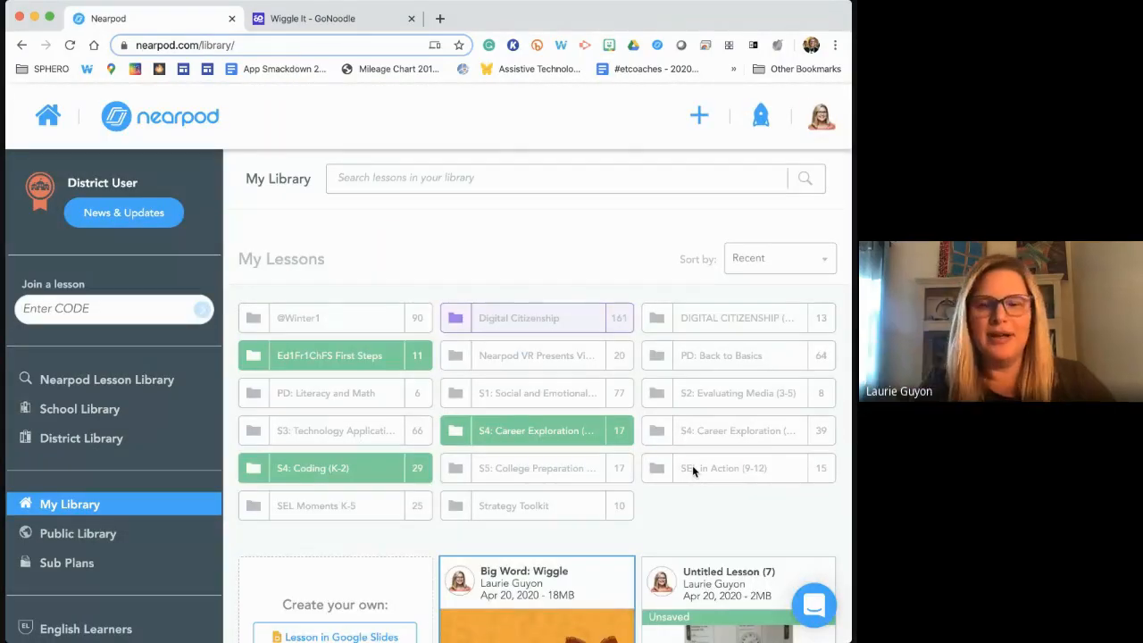
Step: Launch the "Big Word: Wiggle" lesson from My Library as a Live Lesson and dismiss its join code
{"action": "scroll", "coordinate": [514, 519], "scroll_direction": "down", "scroll_amount": 3}
{"action": "mouse_move", "coordinate": [515, 433]}
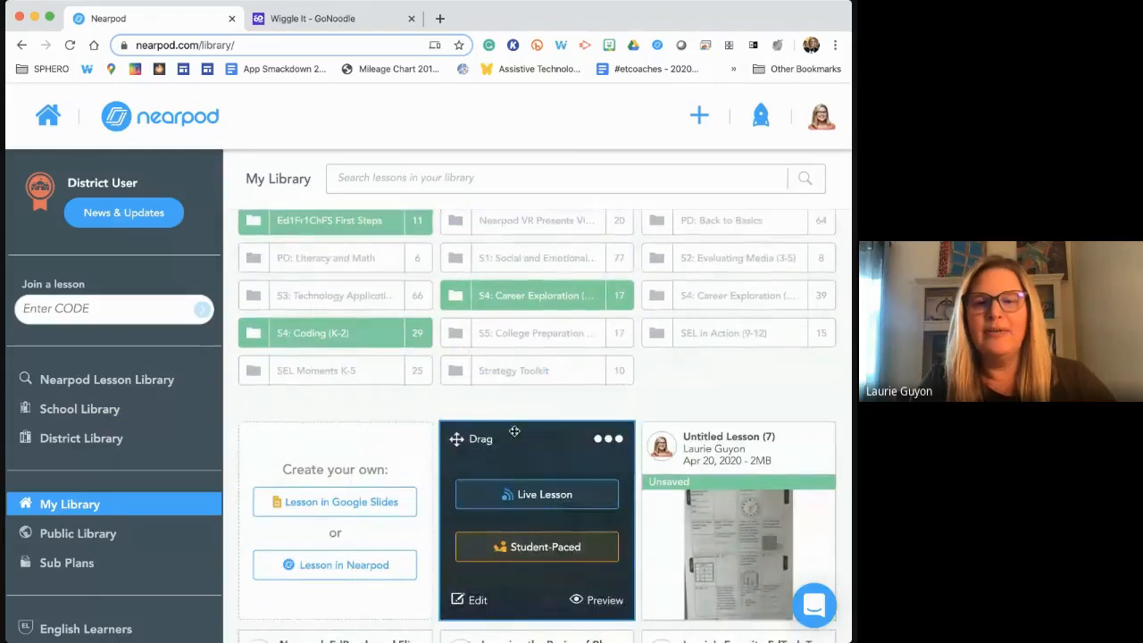
{"action": "scroll", "coordinate": [490, 443], "scroll_direction": "down", "scroll_amount": 1}
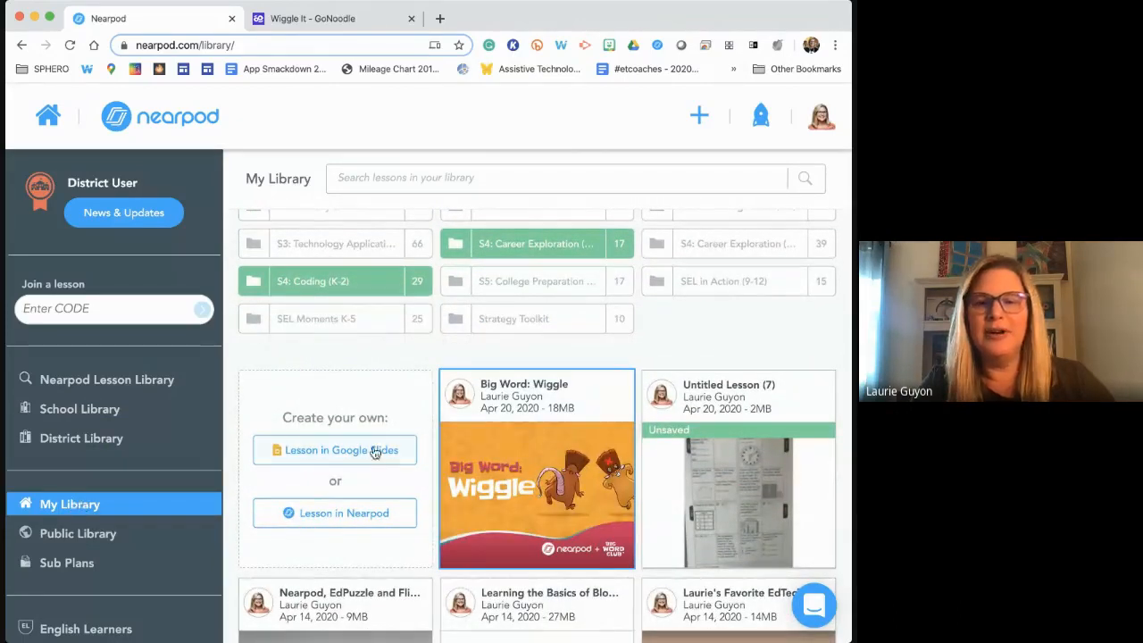
{"action": "left_click", "coordinate": [543, 444]}
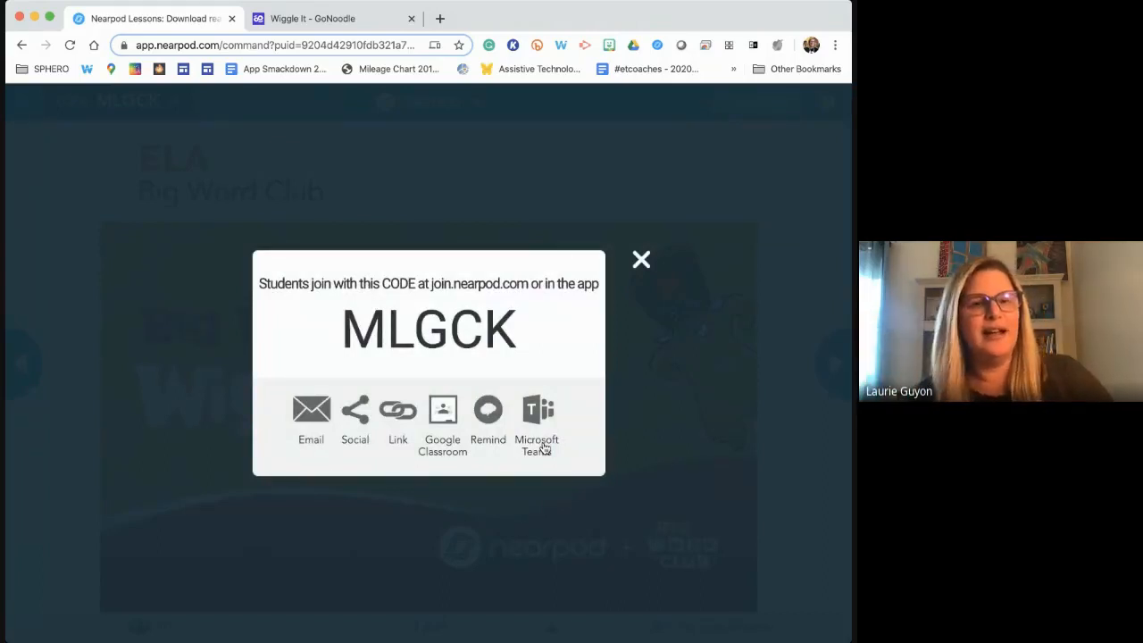
{"action": "left_click", "coordinate": [641, 259]}
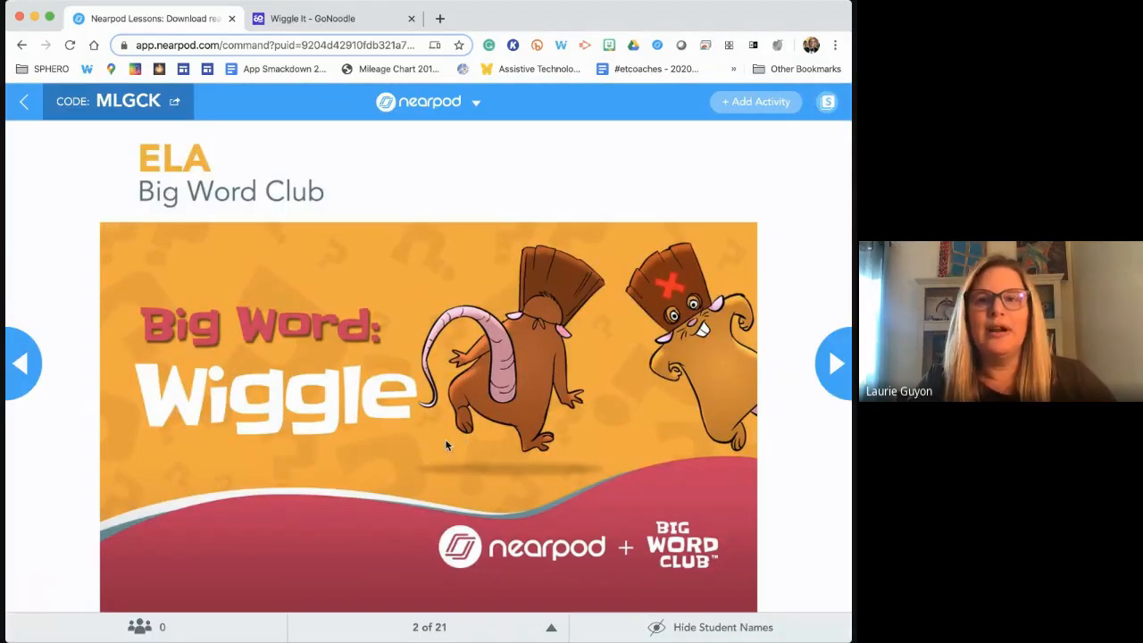
Step: End the live session of the lesson and return to My Library
{"action": "left_click", "coordinate": [434, 109]}
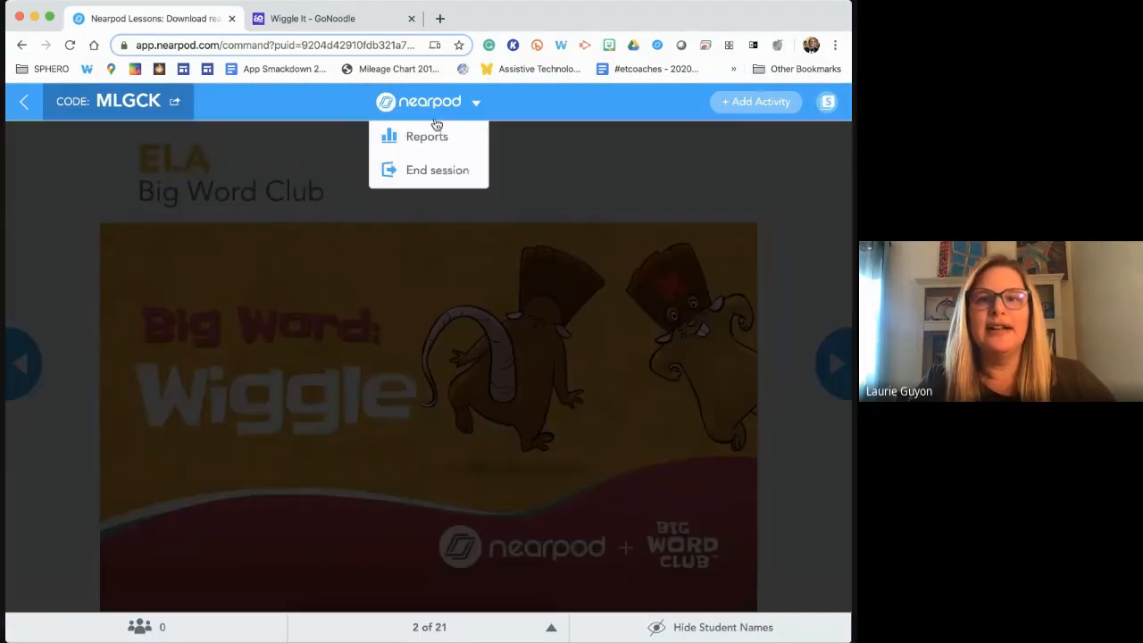
{"action": "left_click", "coordinate": [434, 169]}
{"action": "left_click", "coordinate": [485, 286]}
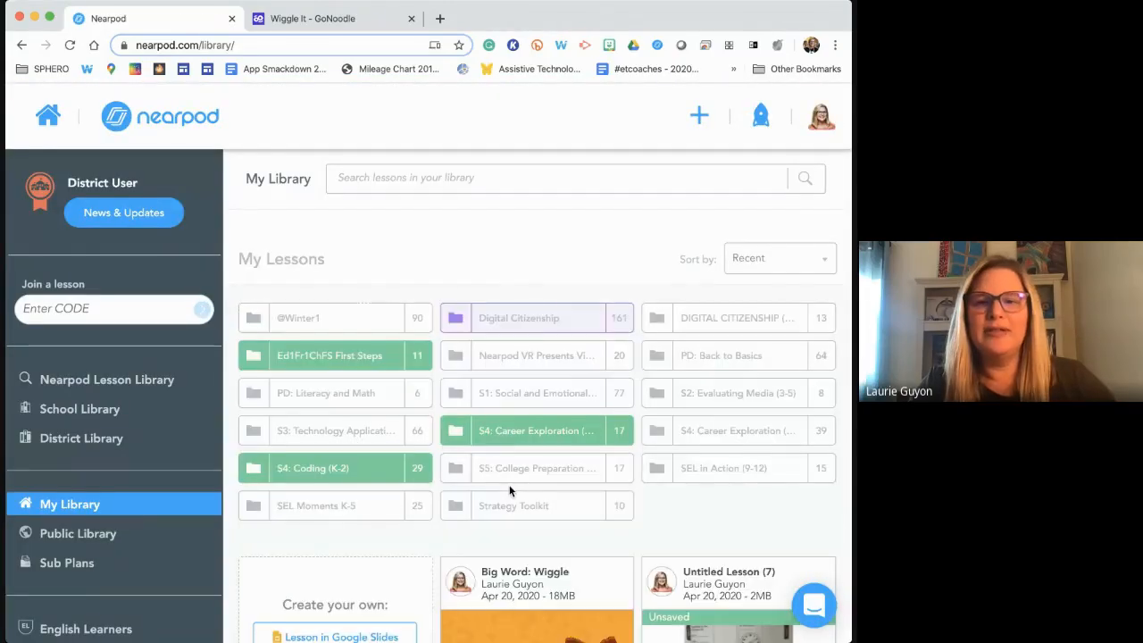
Step: Launch the "Big Word: Wiggle" lesson in Student-Paced mode
{"action": "scroll", "coordinate": [509, 490], "scroll_direction": "down", "scroll_amount": 5}
{"action": "mouse_move", "coordinate": [518, 527]}
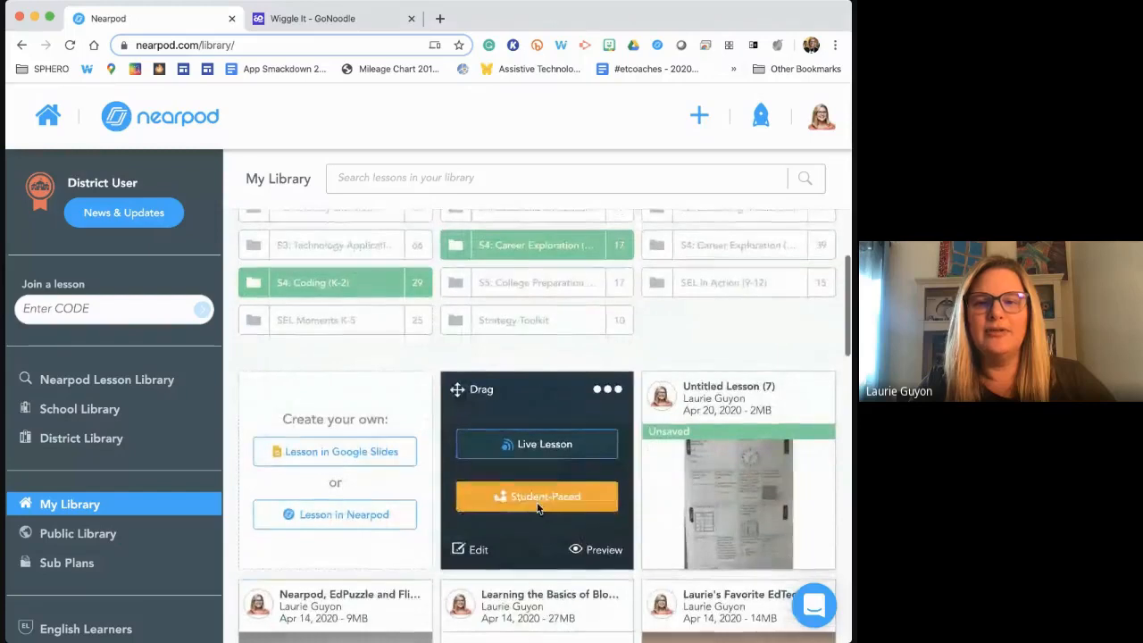
{"action": "left_click", "coordinate": [539, 508]}
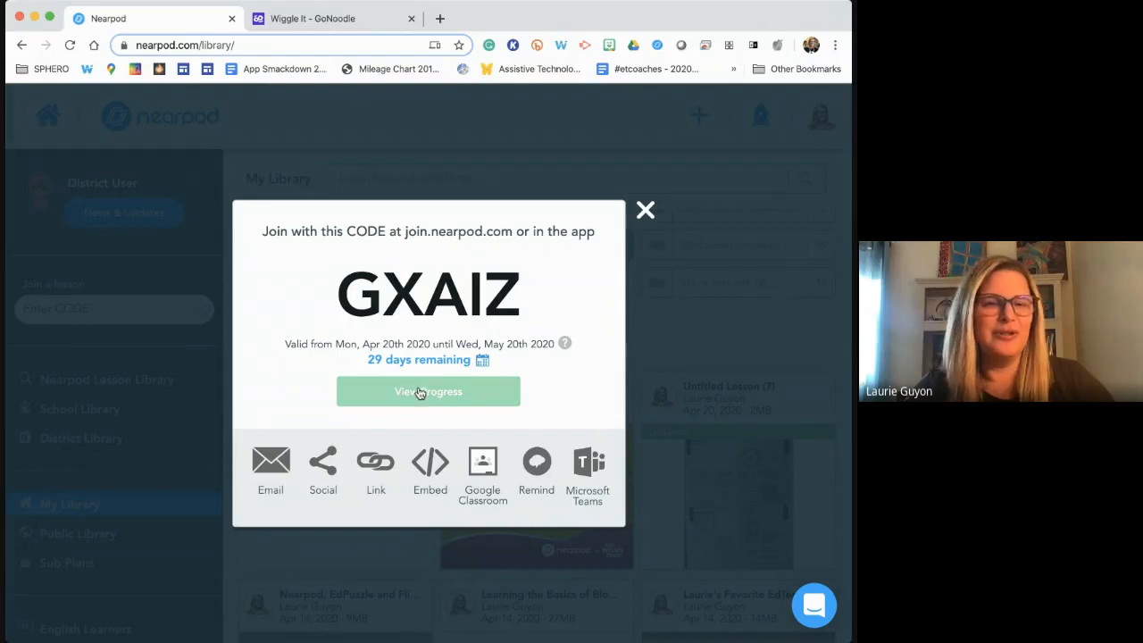
Step: Set the expiration date of the student-paced join code to June 13, 2020, and close the sharing window
{"action": "left_click", "coordinate": [483, 362]}
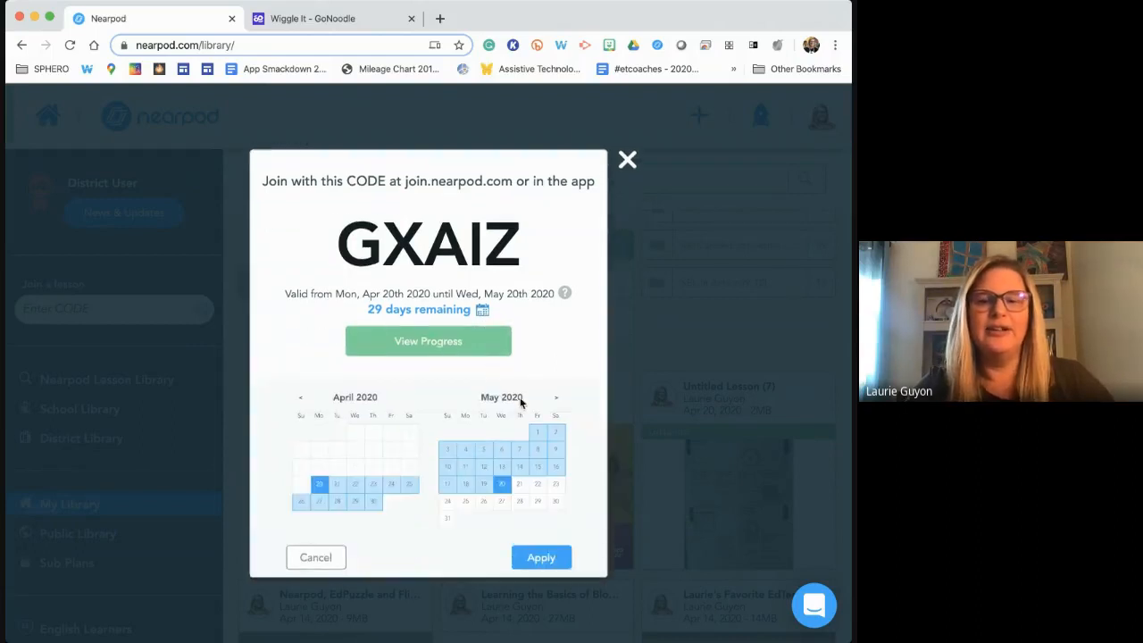
{"action": "left_click", "coordinate": [552, 399]}
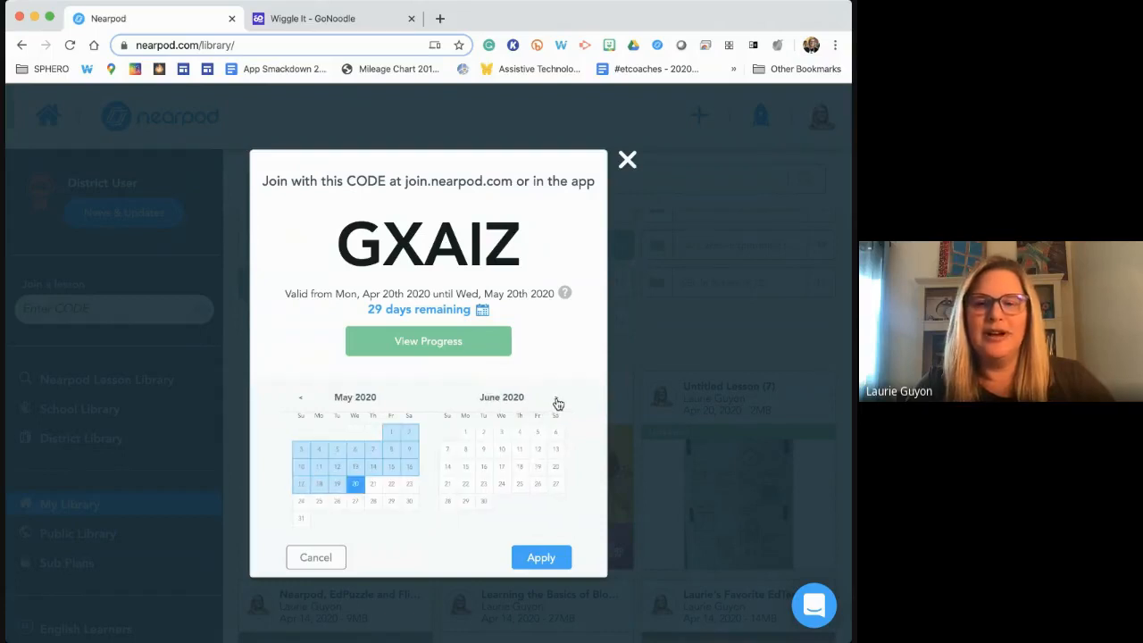
{"action": "left_click", "coordinate": [553, 399]}
{"action": "left_click", "coordinate": [410, 457]}
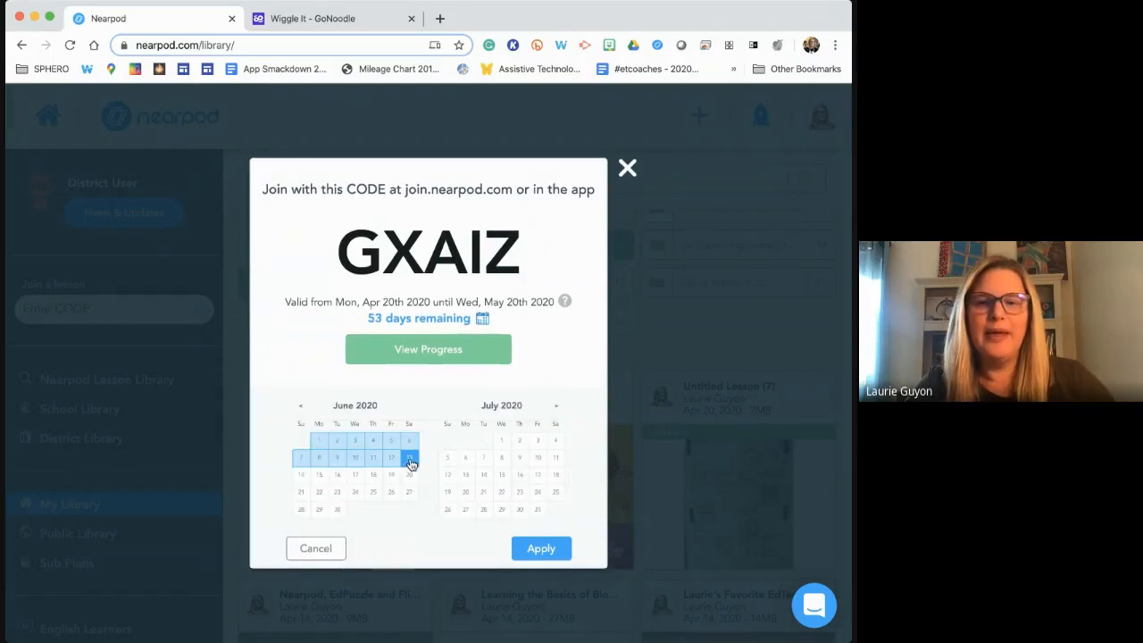
{"action": "left_click", "coordinate": [536, 551]}
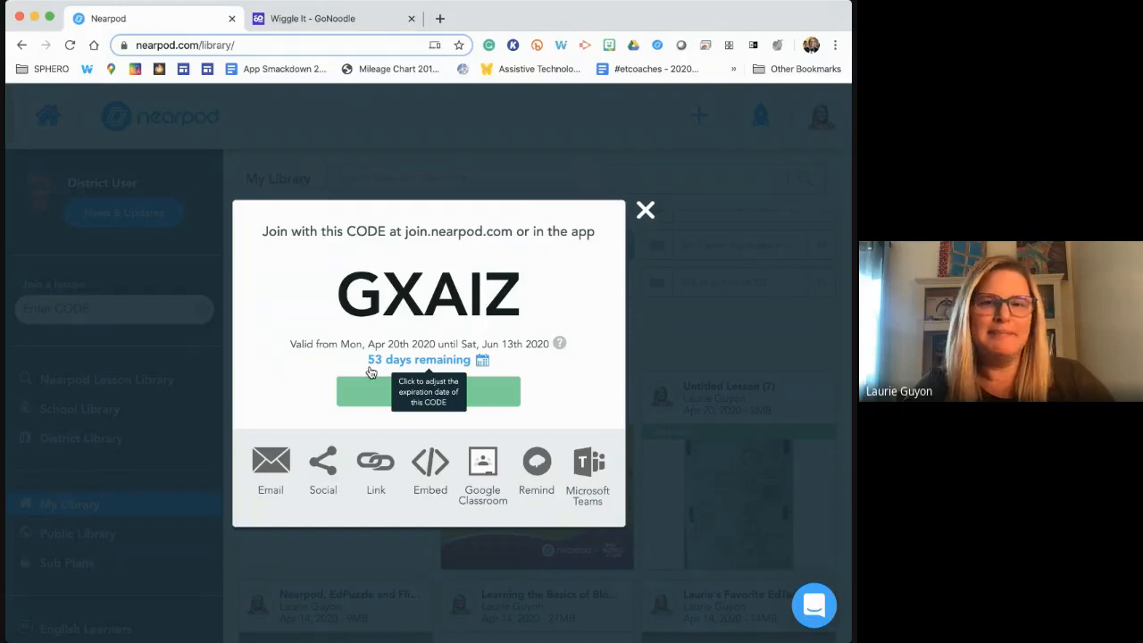
{"action": "left_click", "coordinate": [645, 210]}
{"action": "left_click", "coordinate": [3, 473]}
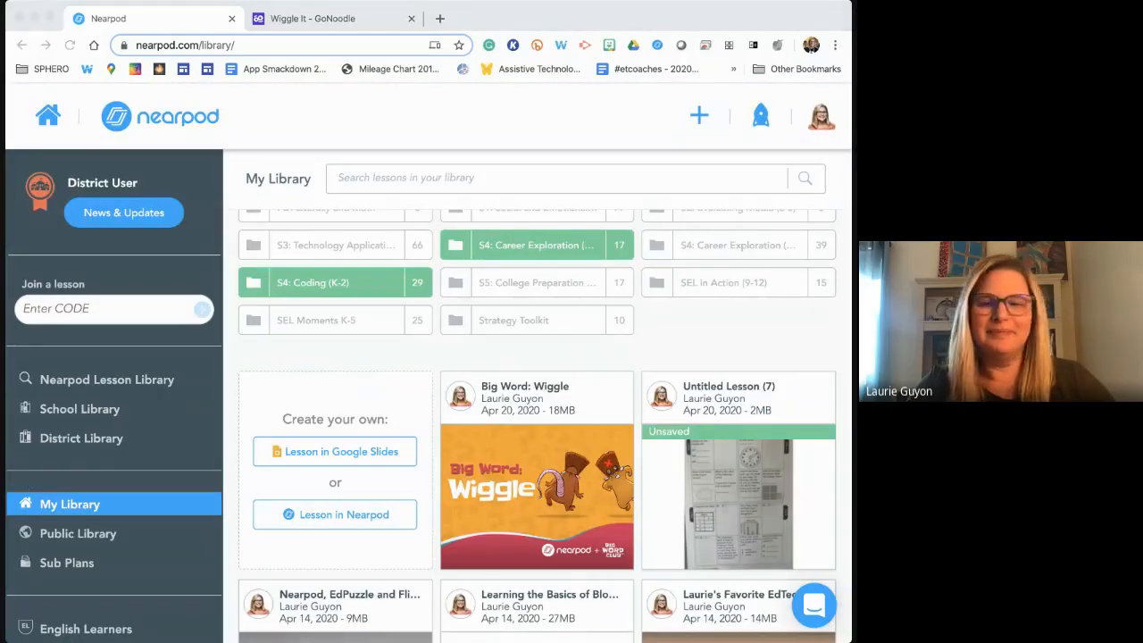